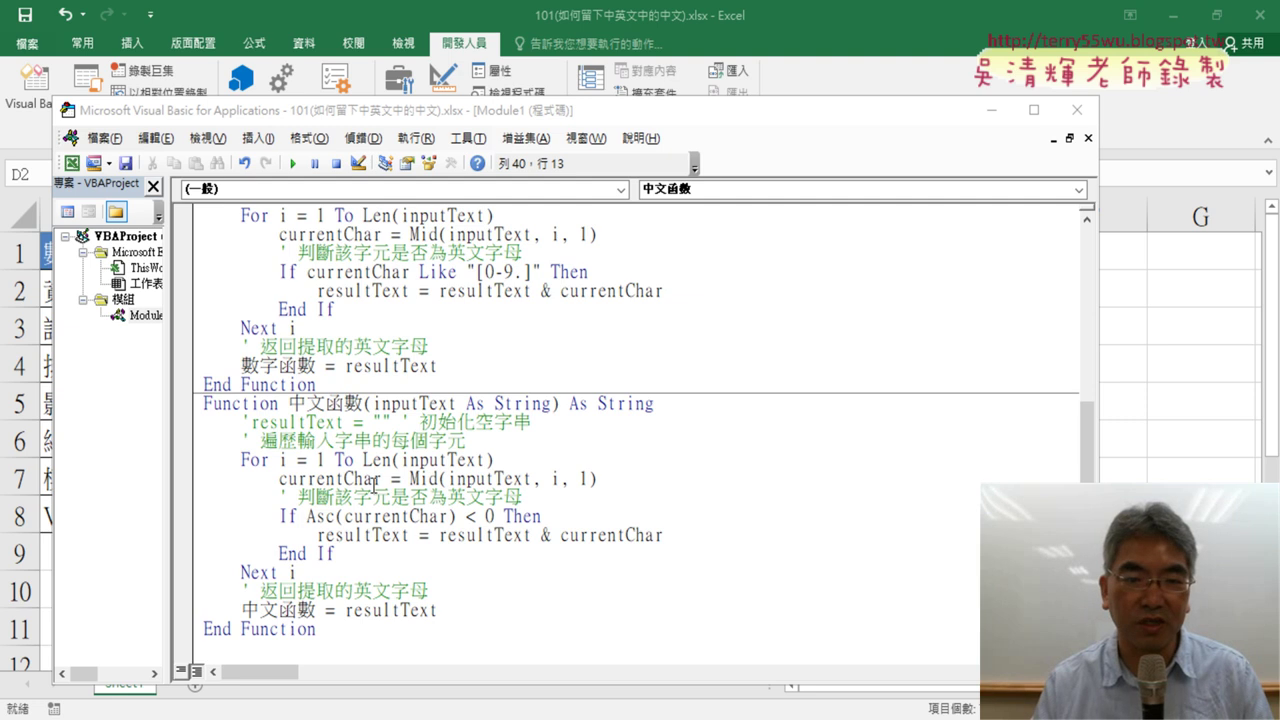
Slide the VBA editor right so column A data shows beside the 中文函數 code
double_click(252, 460)
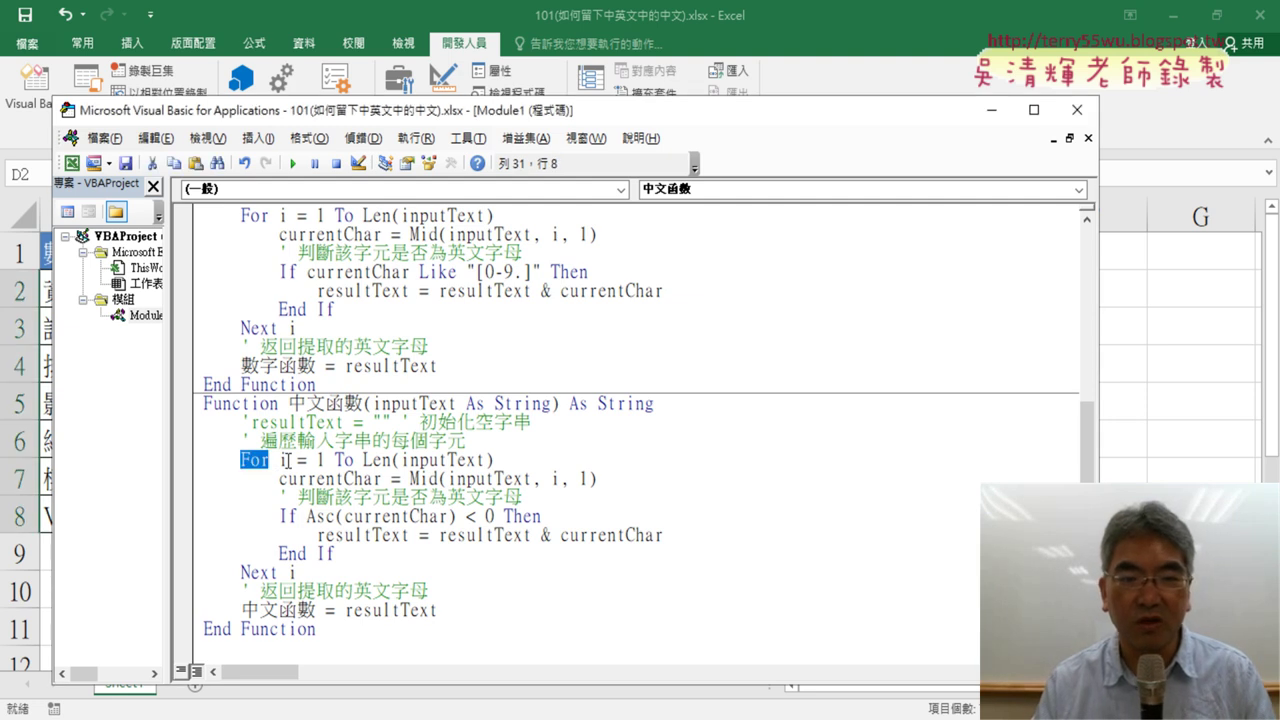
double_click(281, 460)
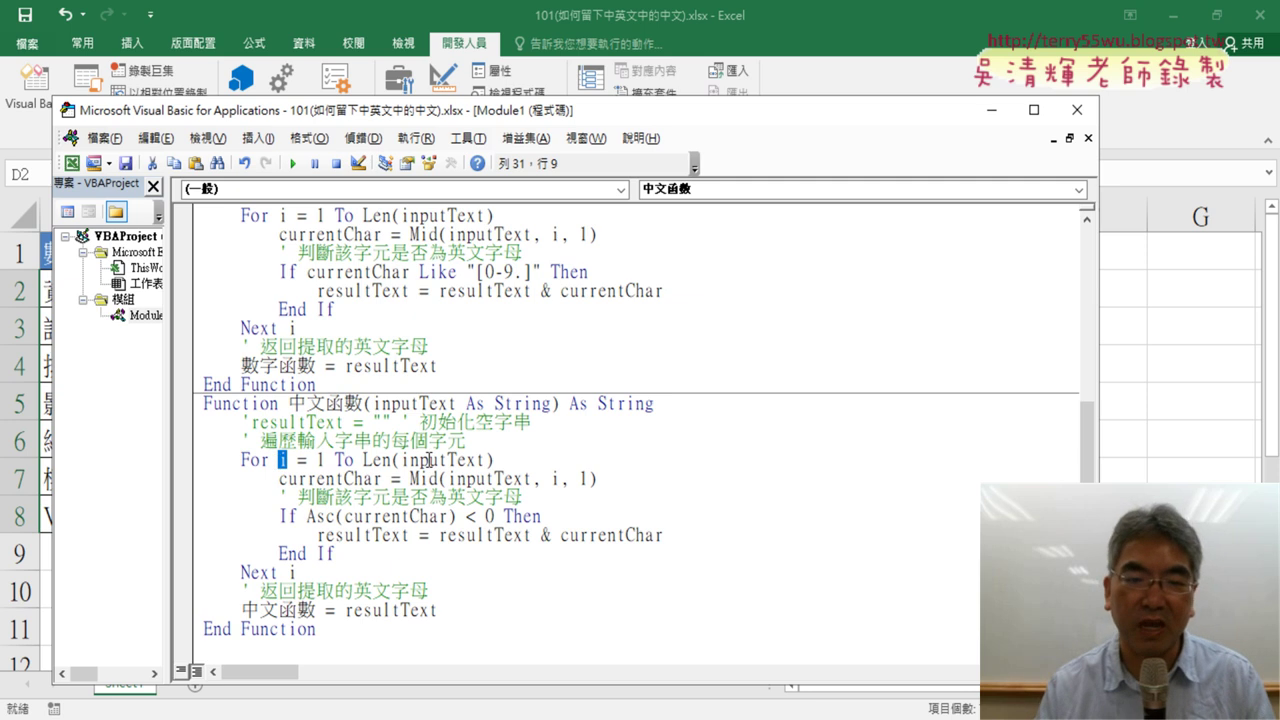
drag(613, 111, 878, 86)
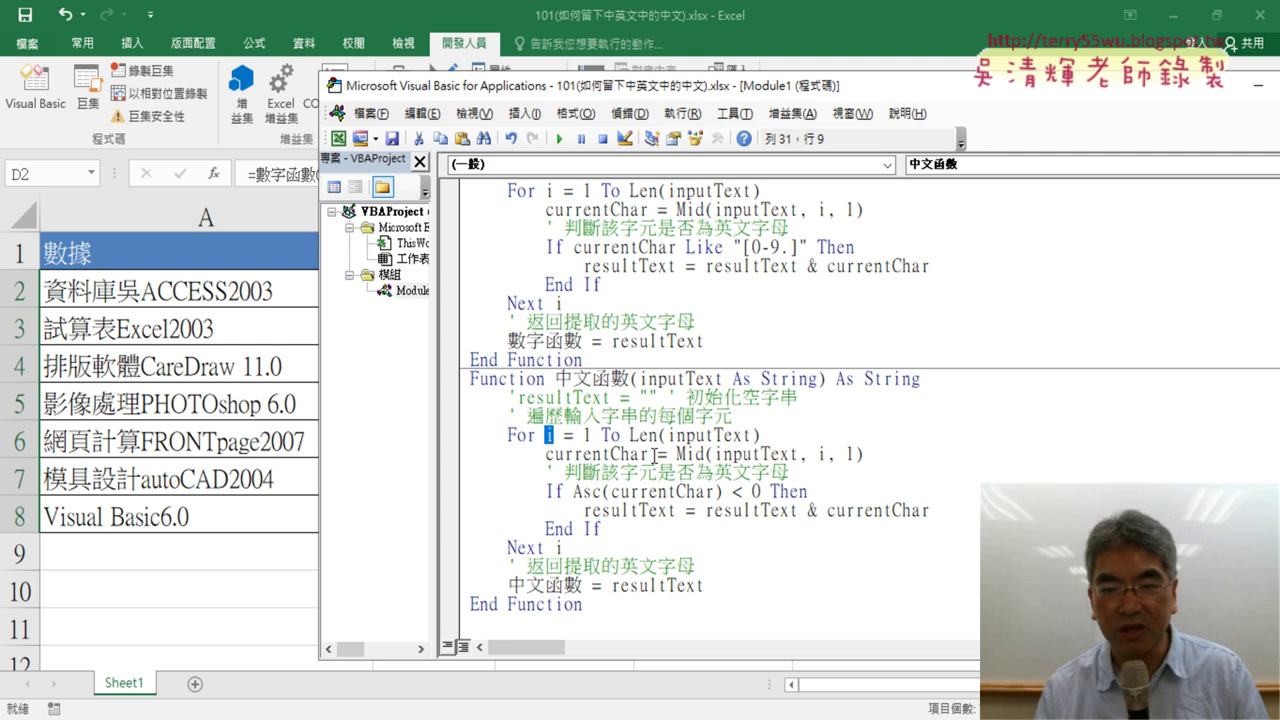
drag(546, 455, 649, 456)
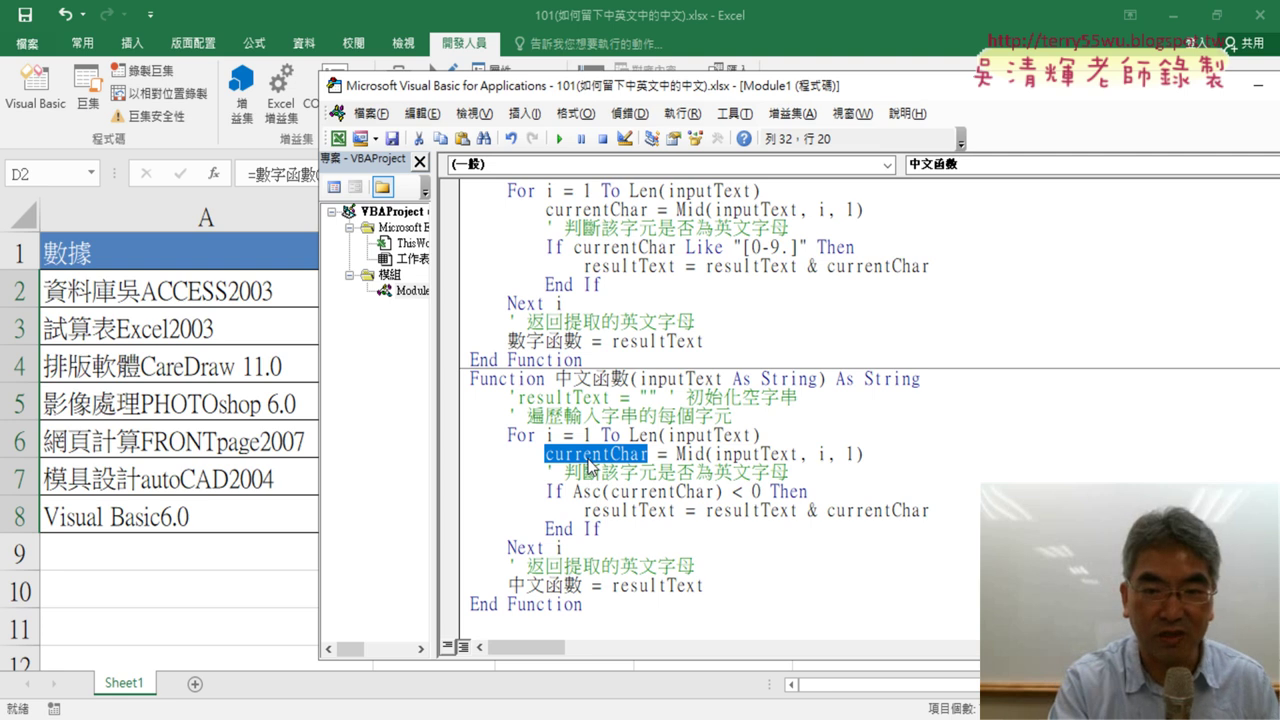
Replace currentChar with c in the Mid assignment, the Asc(c) test and the concatenation line
text(c)
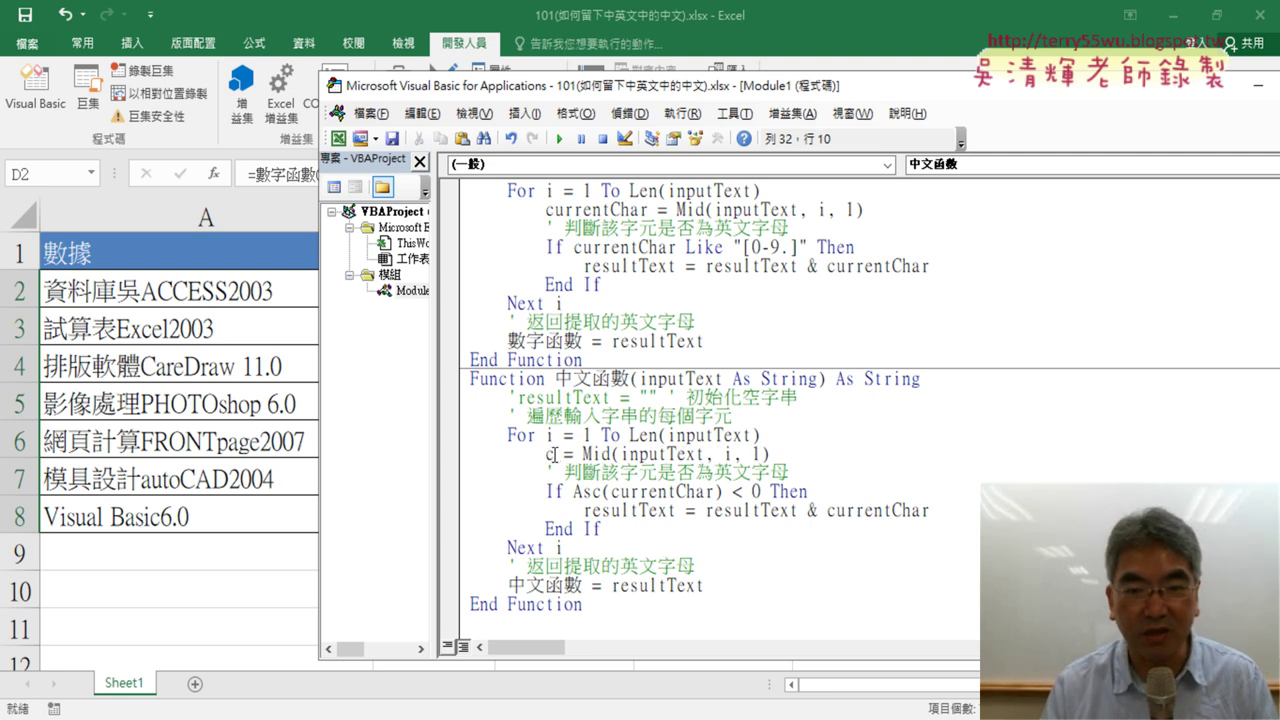
drag(619, 492, 708, 492)
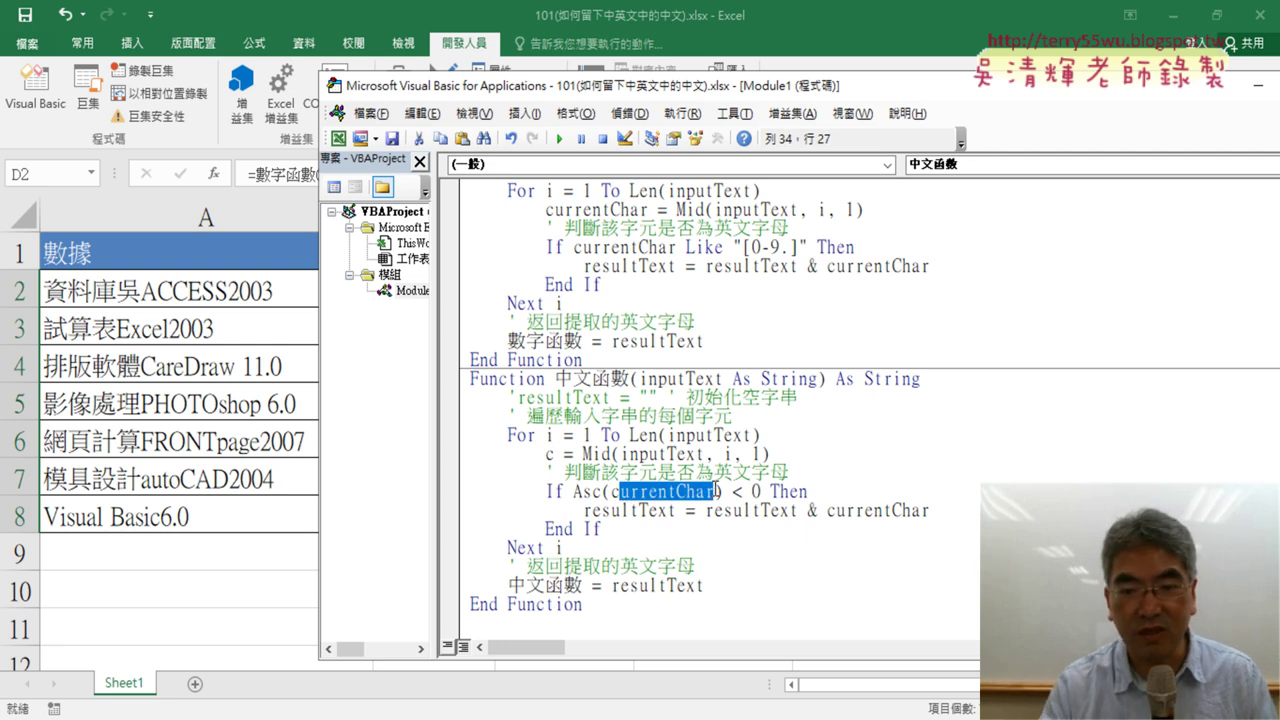
key(Delete)
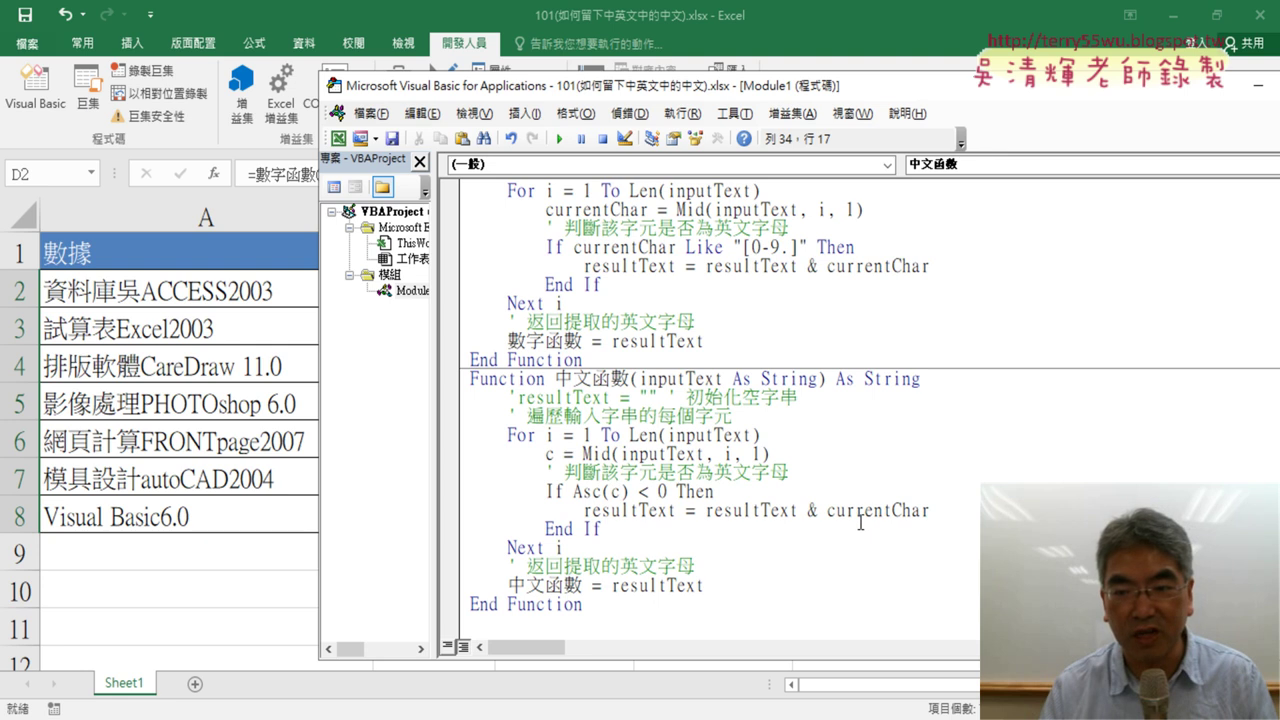
drag(836, 511, 938, 508)
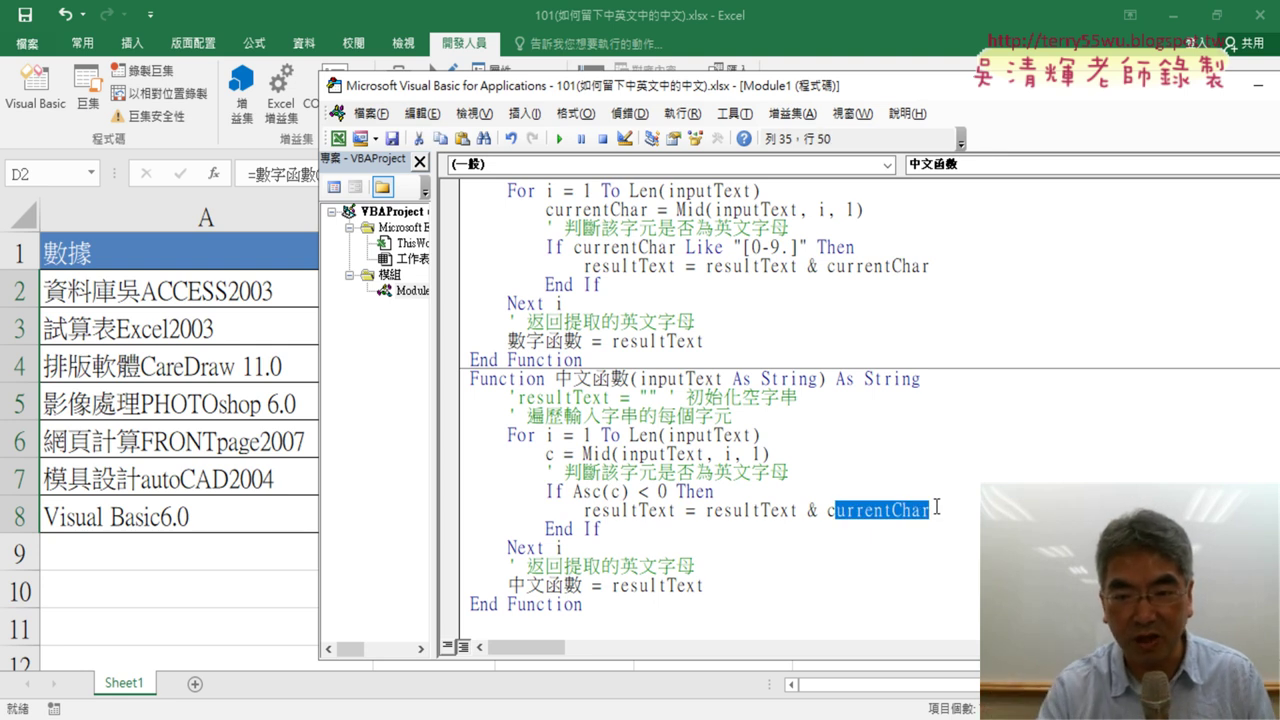
key(Delete)
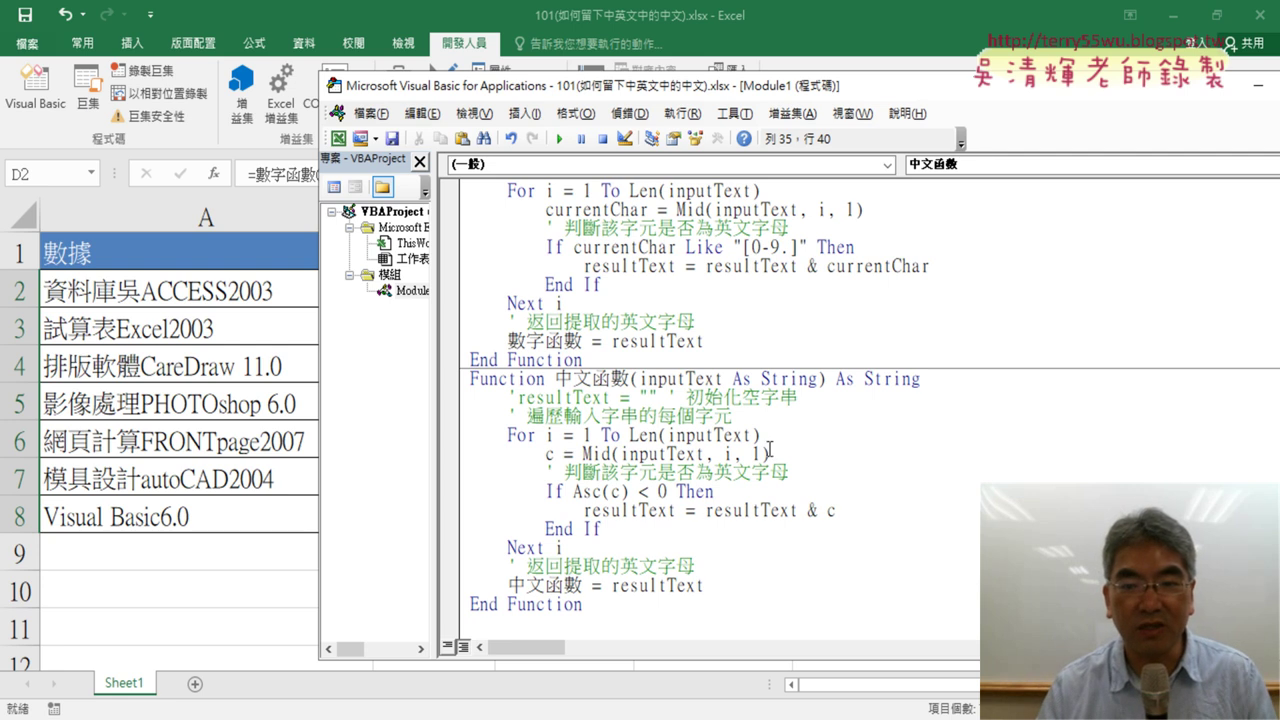
drag(770, 453, 582, 453)
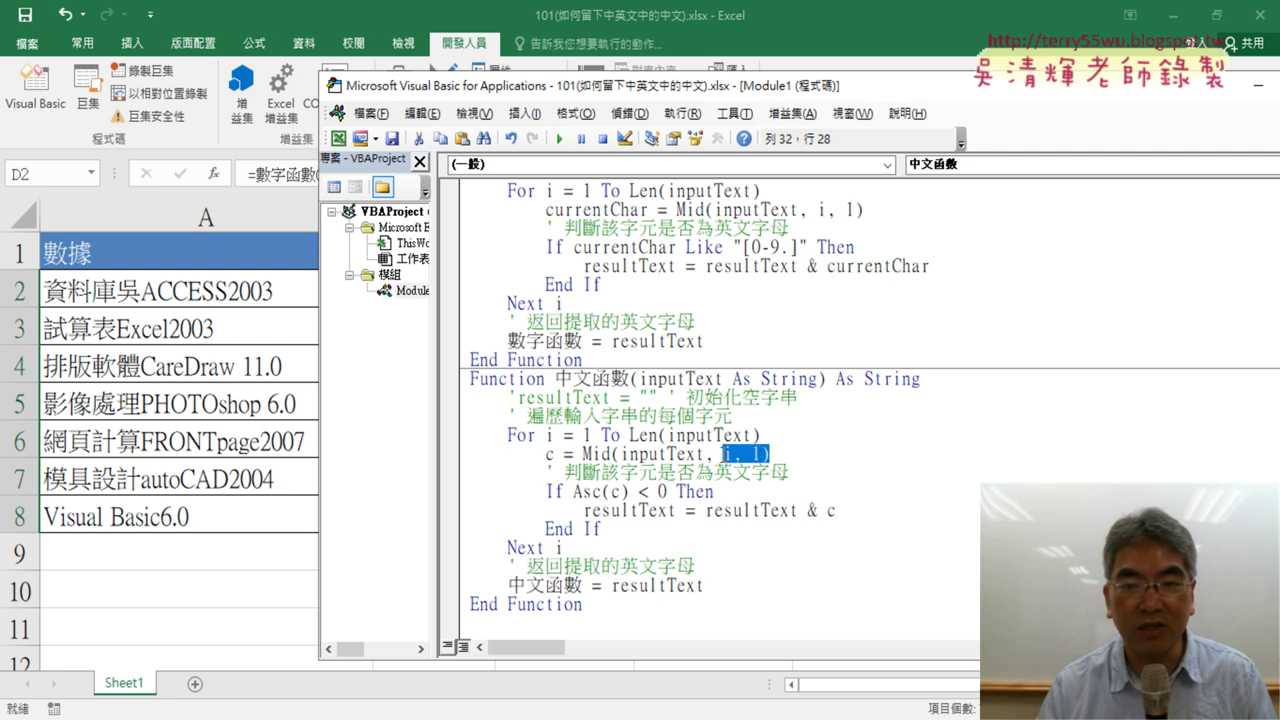
double_click(548, 454)
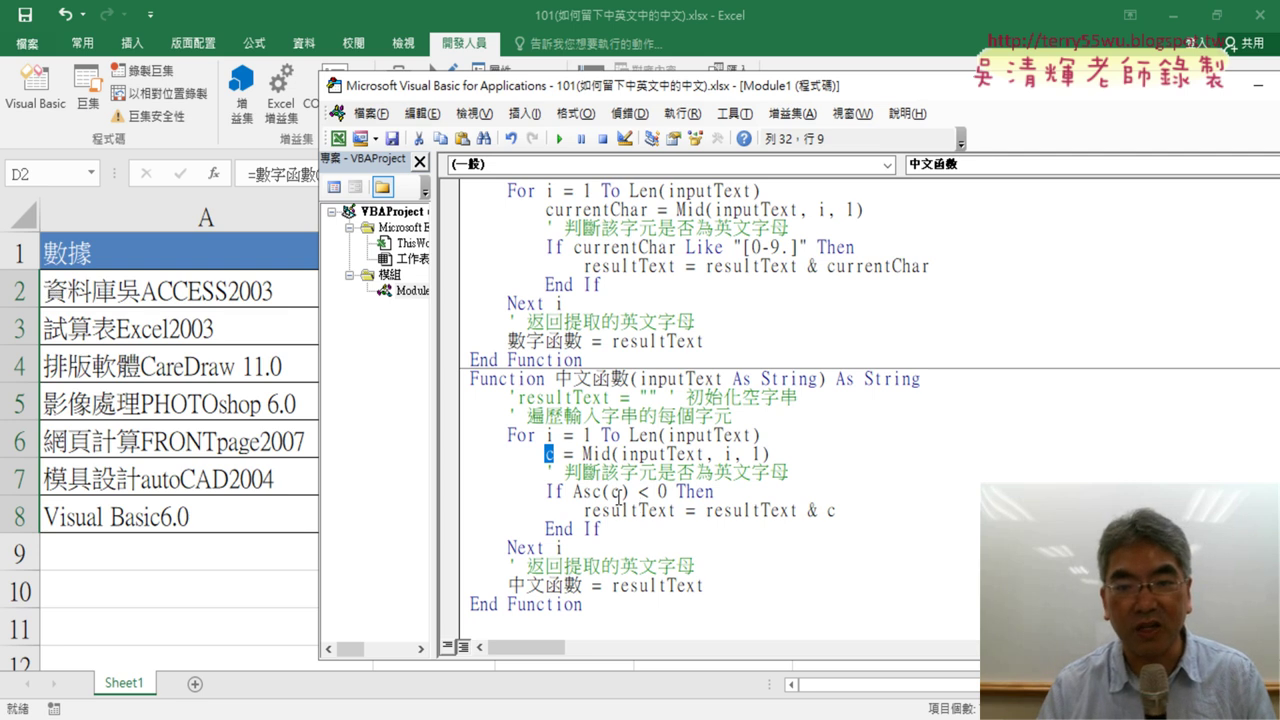
double_click(615, 491)
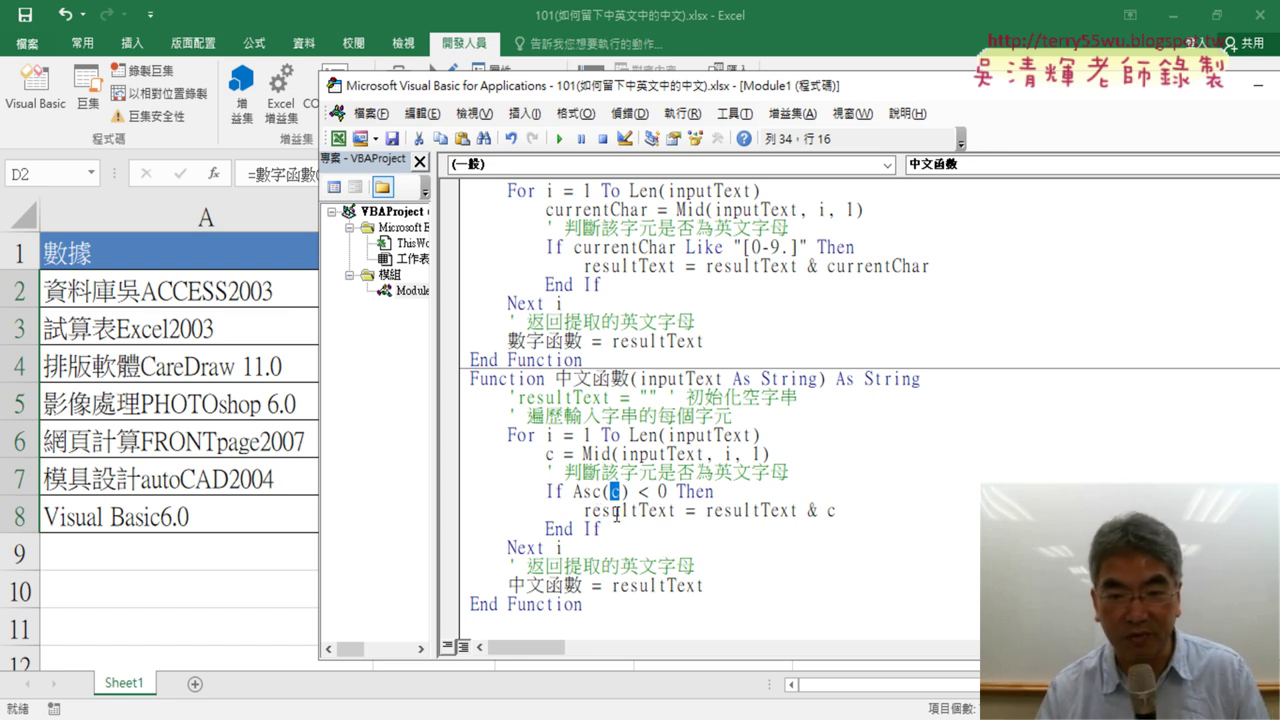
Rename resultText to r in the concatenation and return lines, giving r = r & c and 中文函數 = r
drag(595, 510, 700, 510)
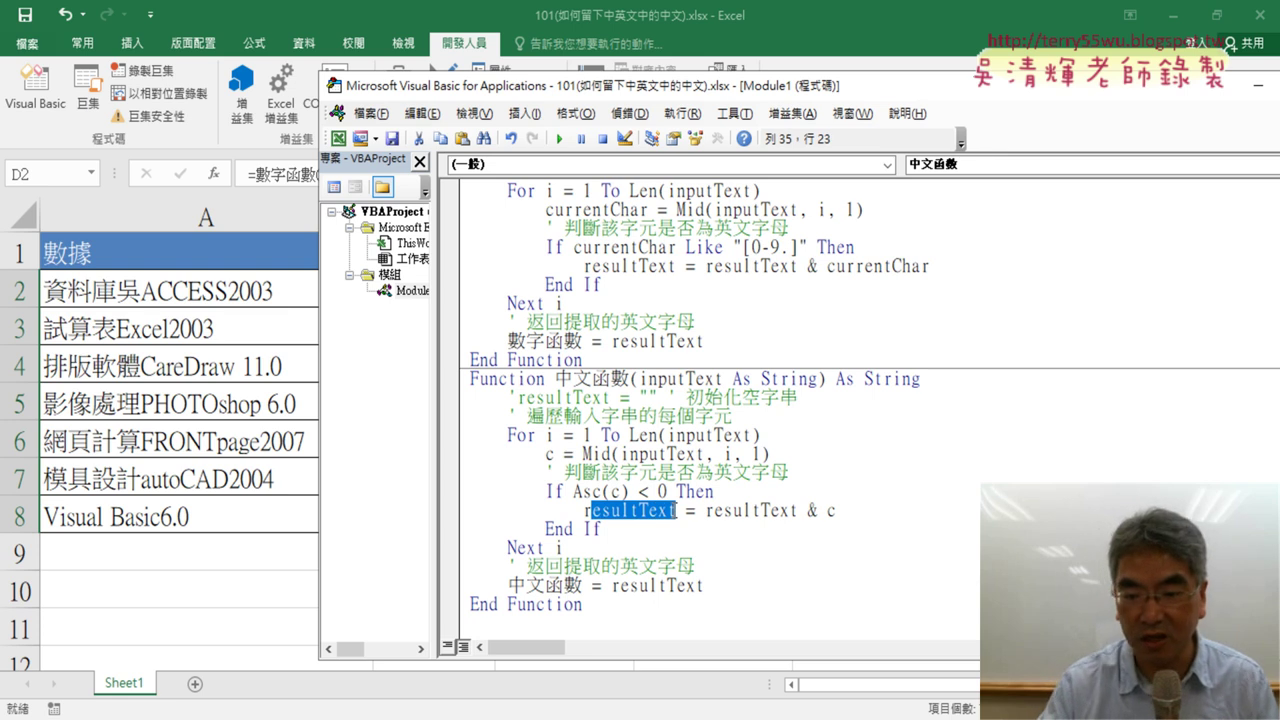
key(BackSpace)
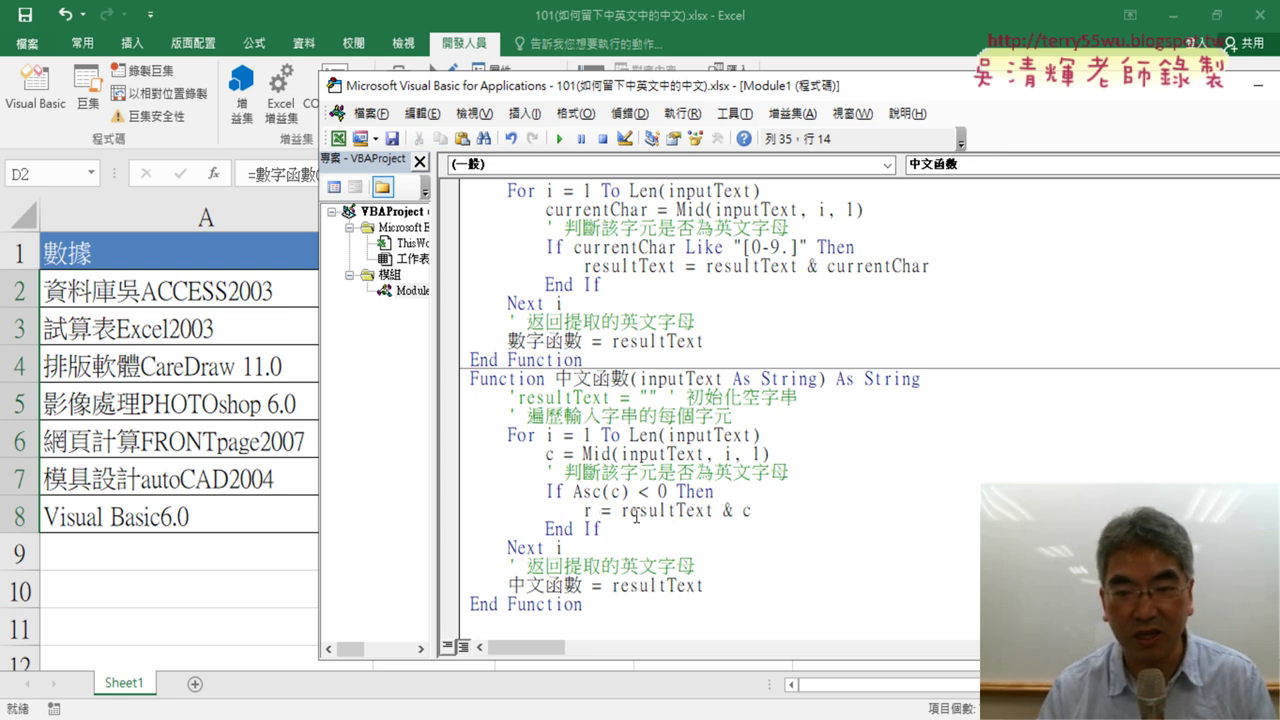
drag(628, 512, 709, 510)
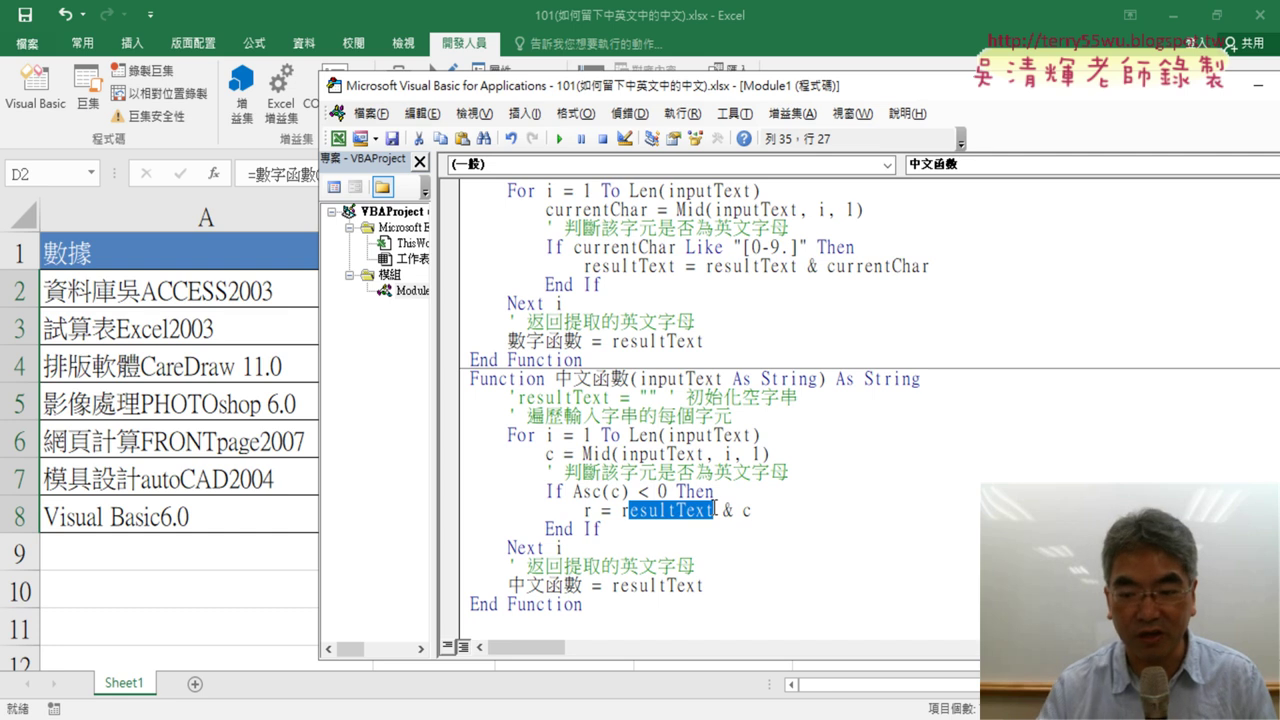
key(BackSpace)
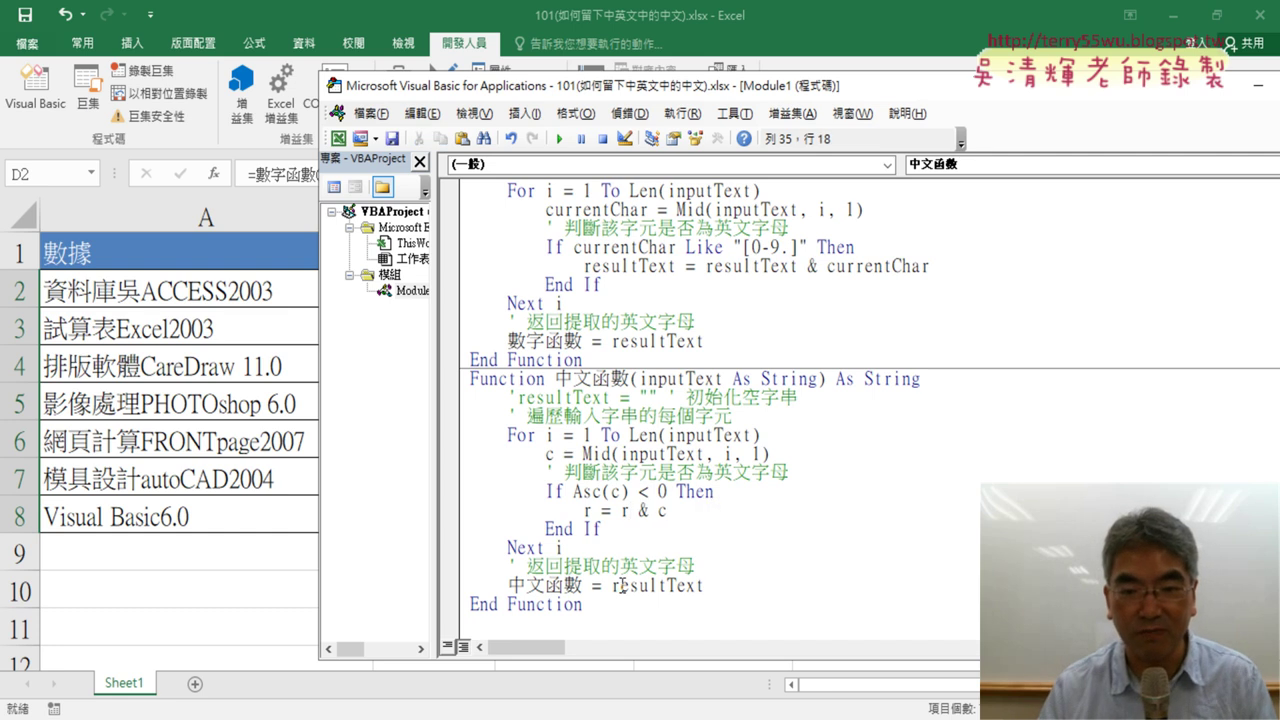
drag(620, 585, 704, 588)
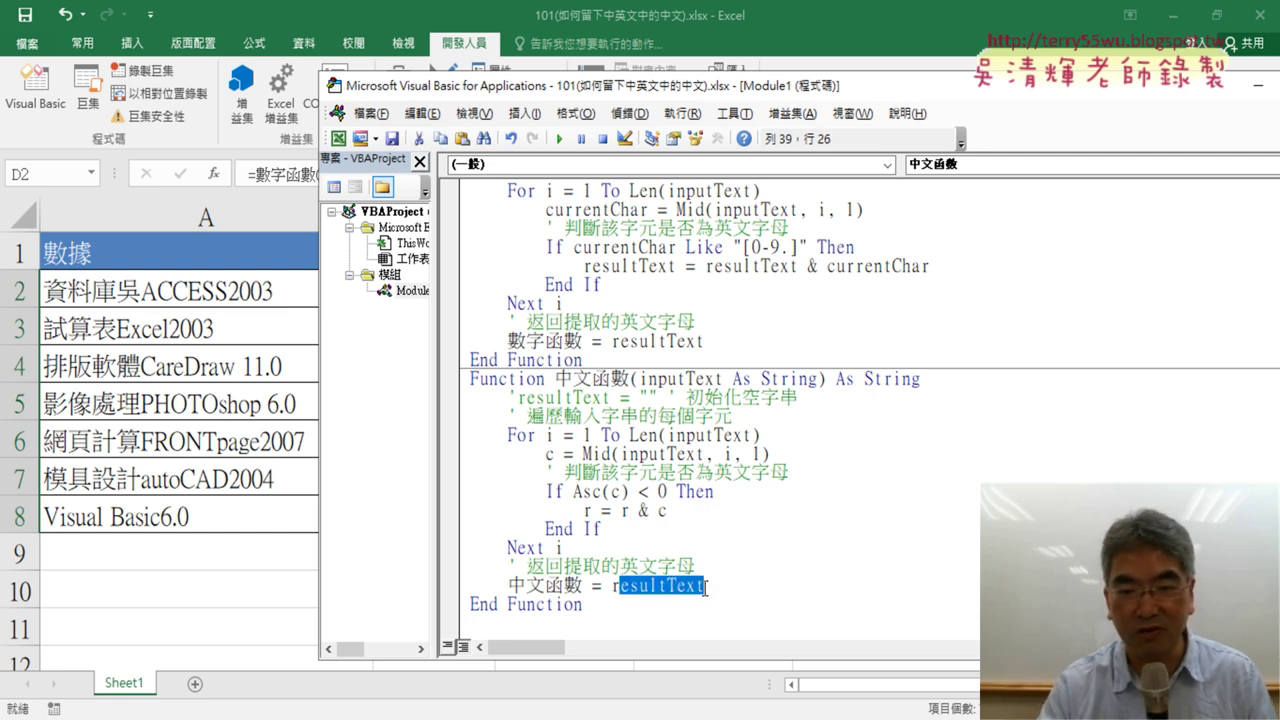
key(BackSpace)
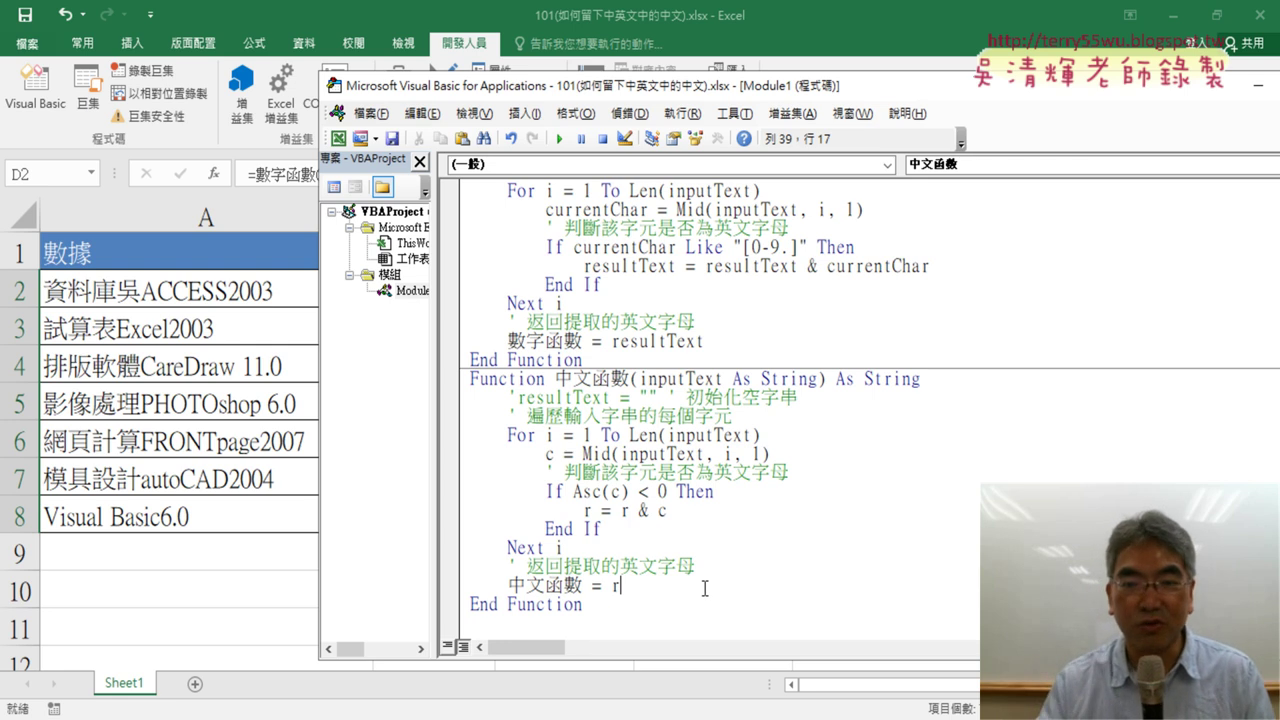
drag(828, 402, 441, 391)
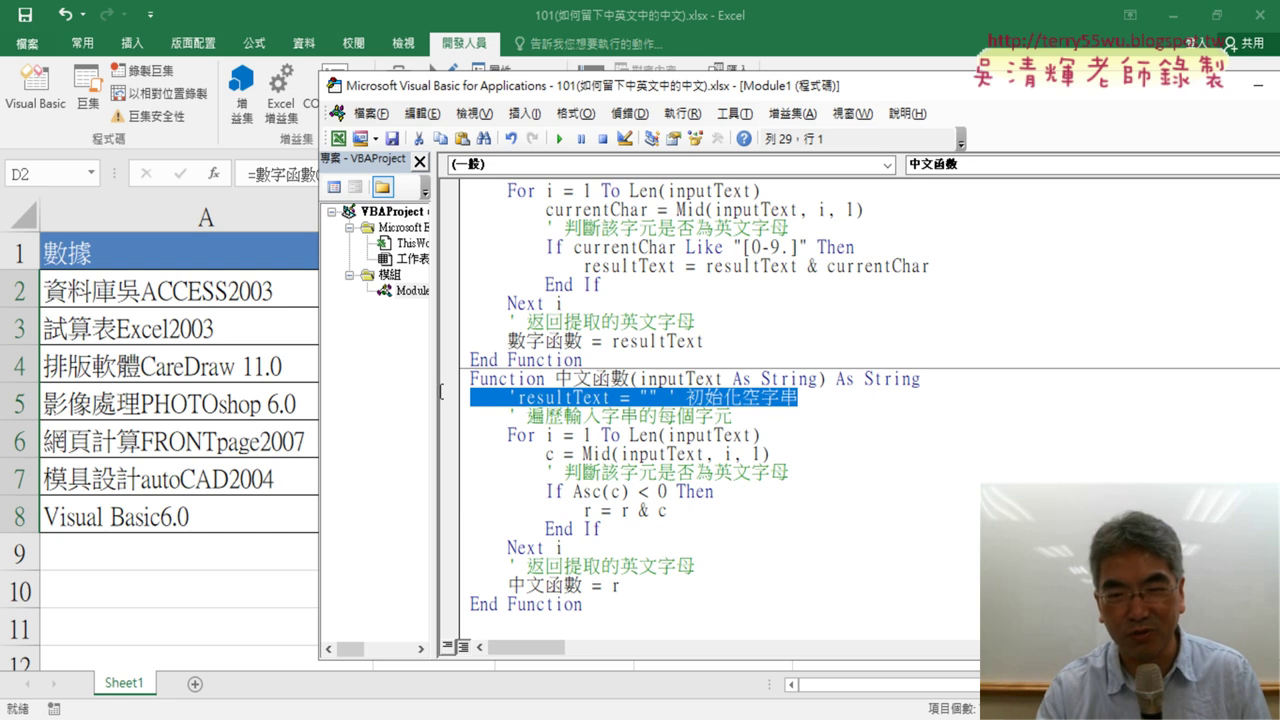
Delete the commented resultText = "" line and the i after Next in 中文函數
key(Delete)
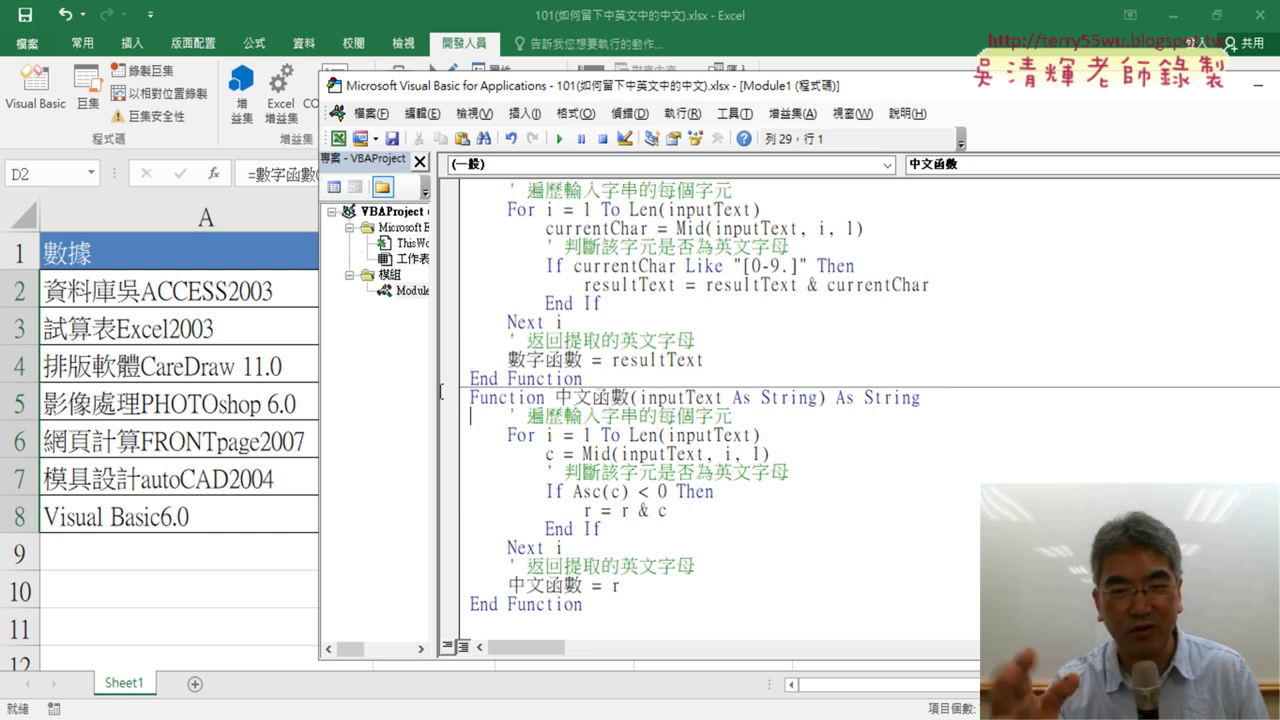
double_click(556, 547)
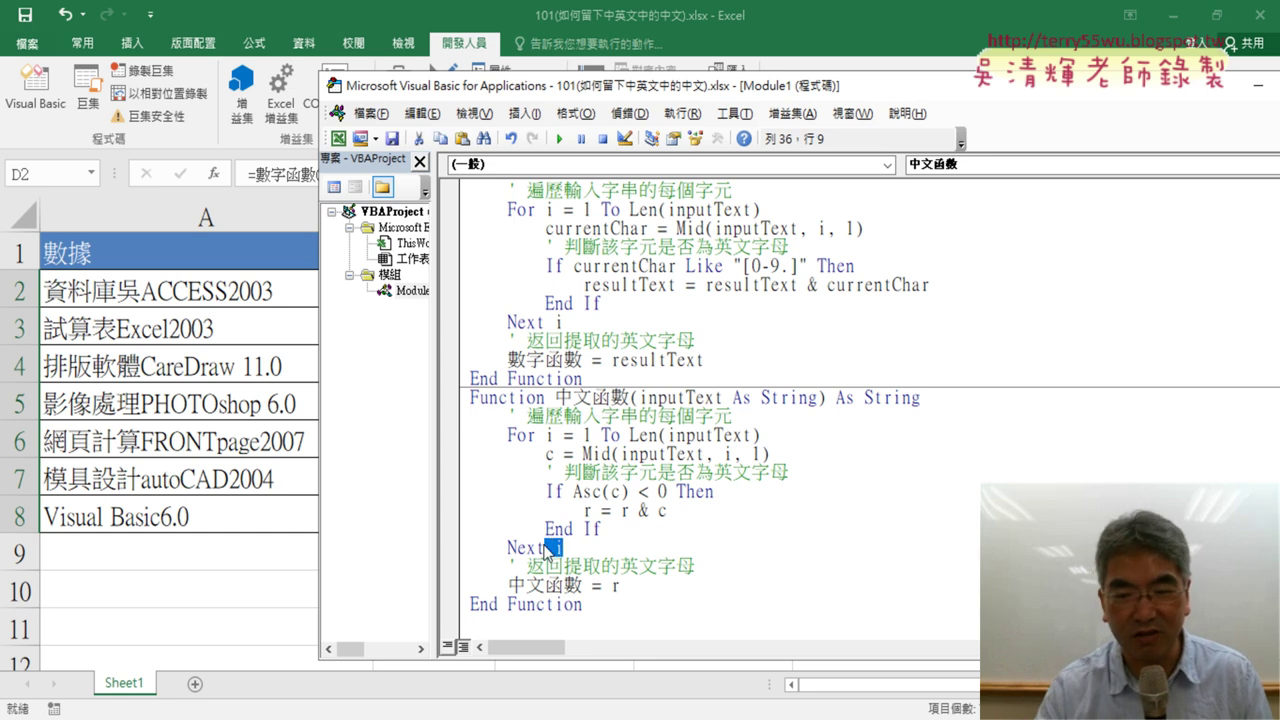
key(Delete)
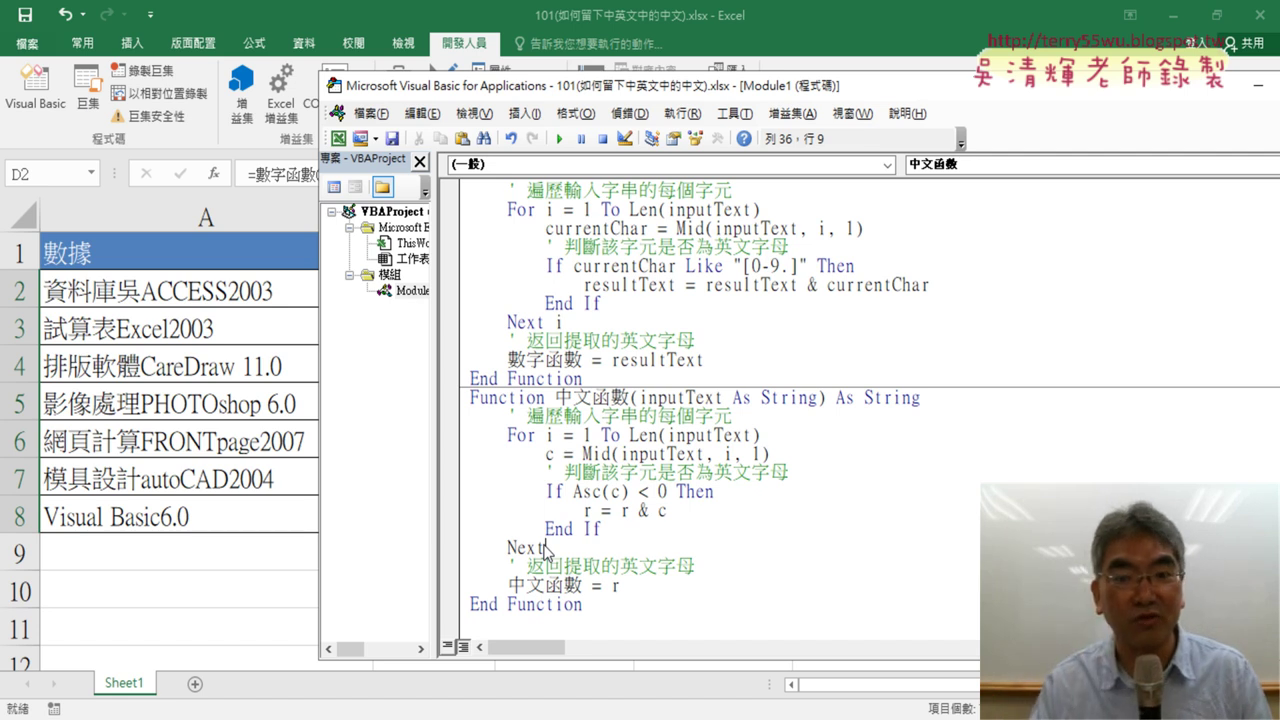
double_click(527, 435)
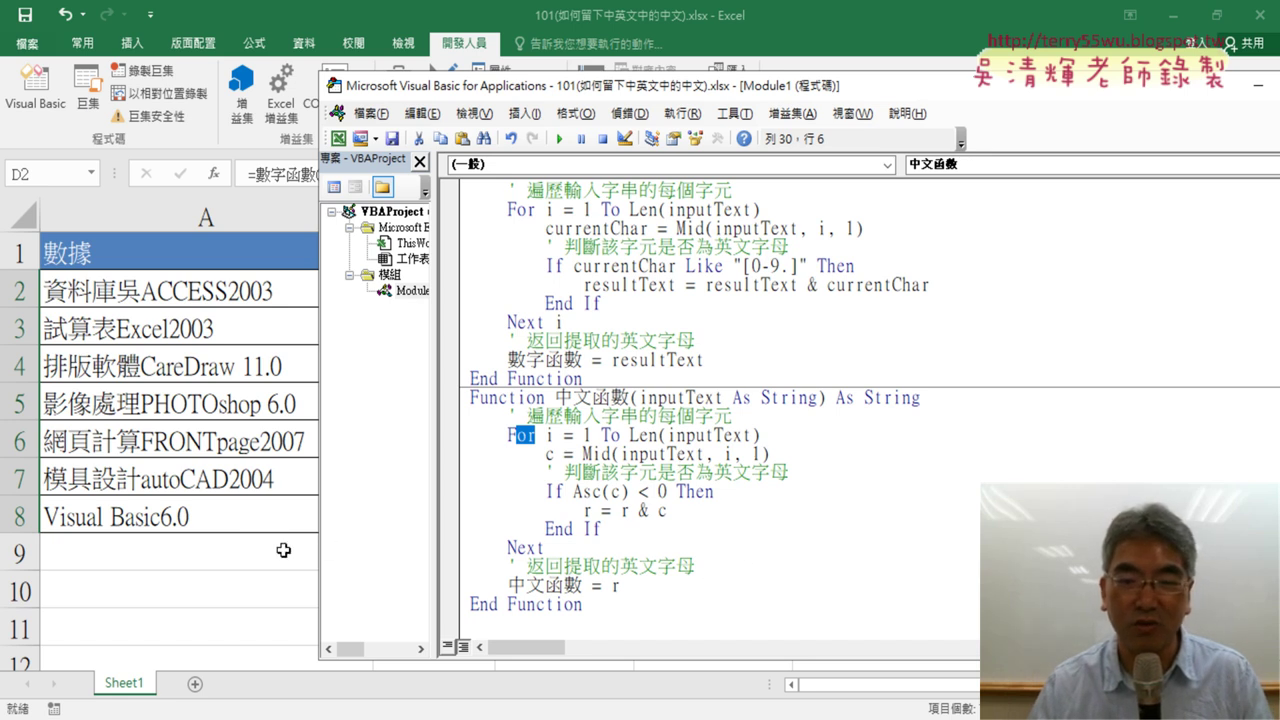
Enter =中文函數(A2) in B2 and fill it down through B8
key(alt+F11)
click(465, 290)
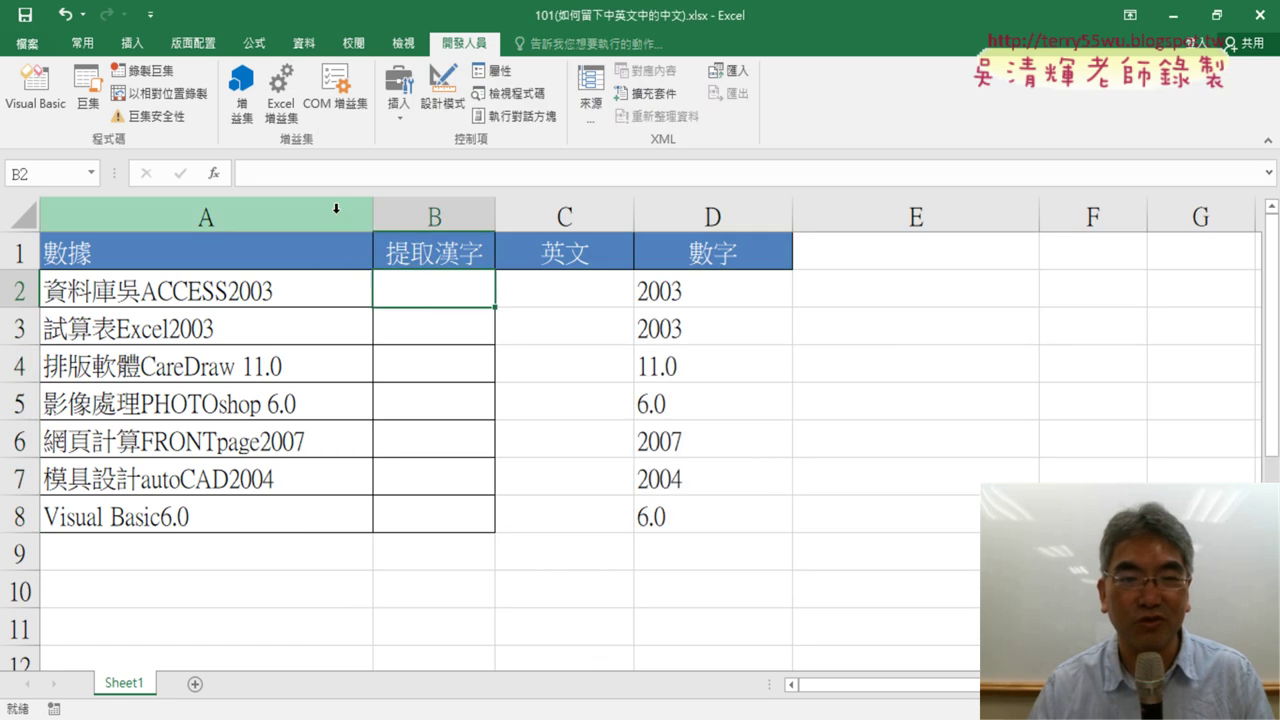
click(222, 176)
double_click(866, 224)
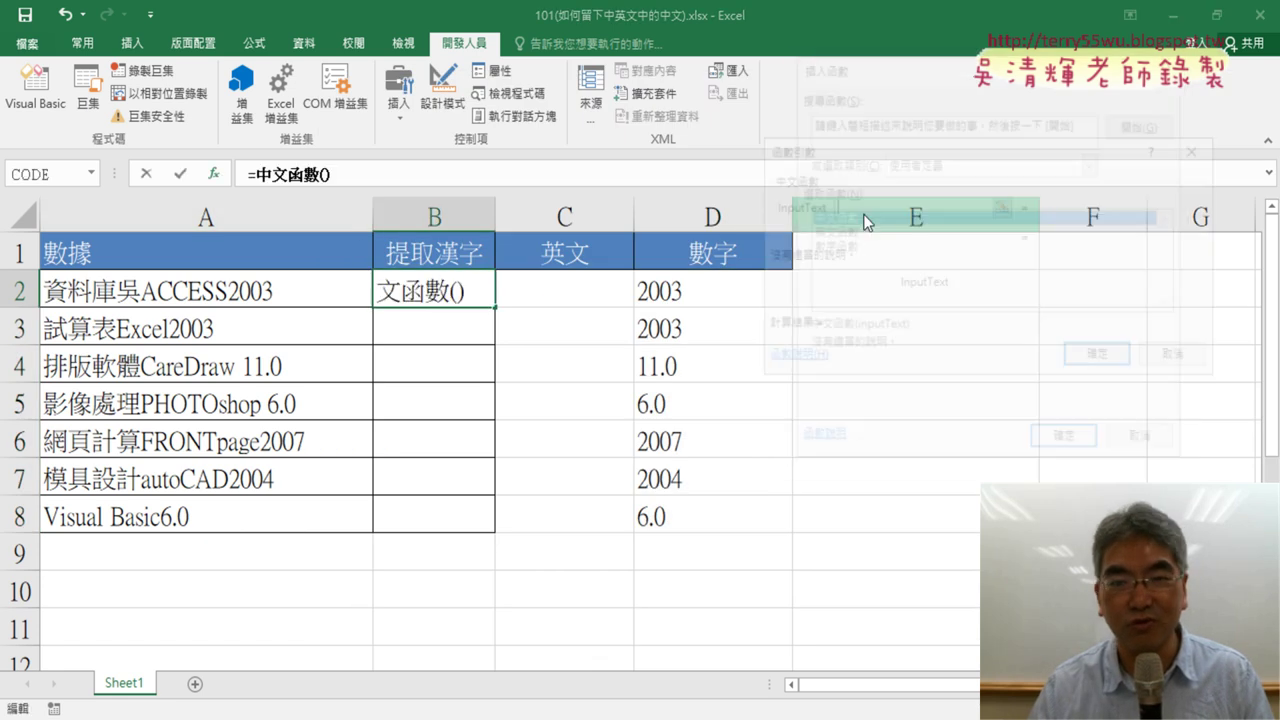
click(270, 290)
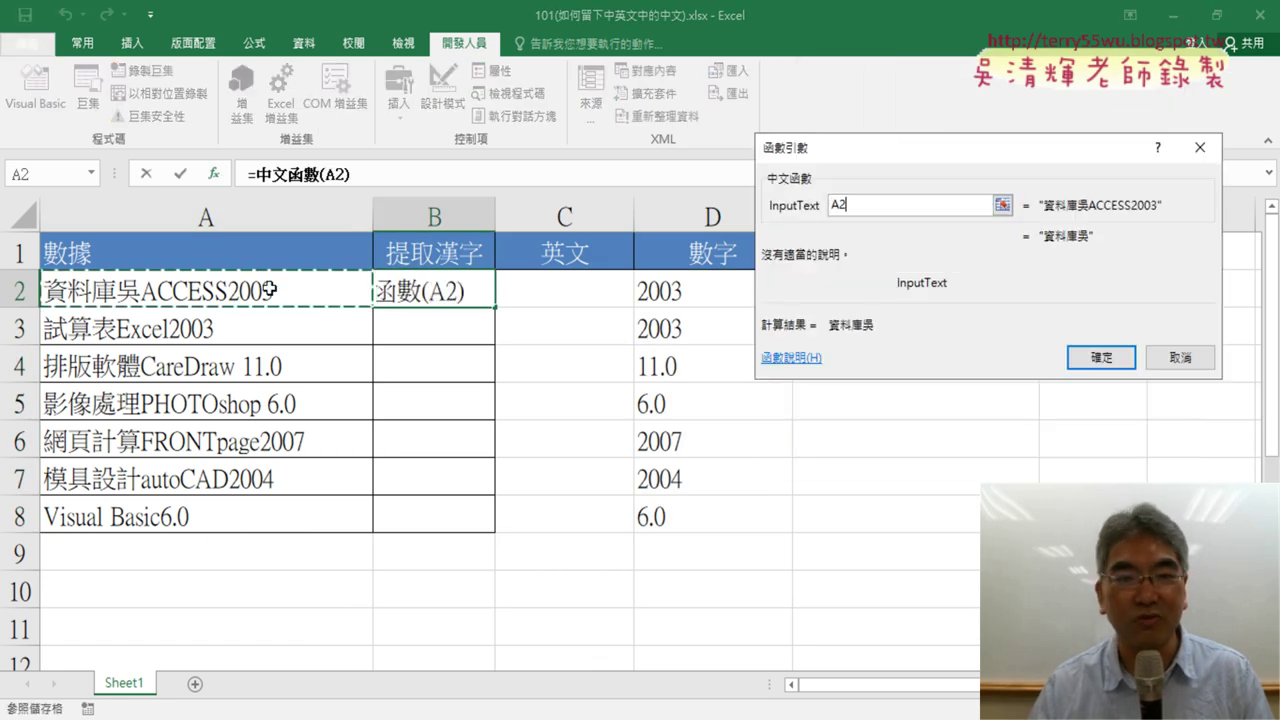
click(1114, 357)
drag(494, 305, 494, 530)
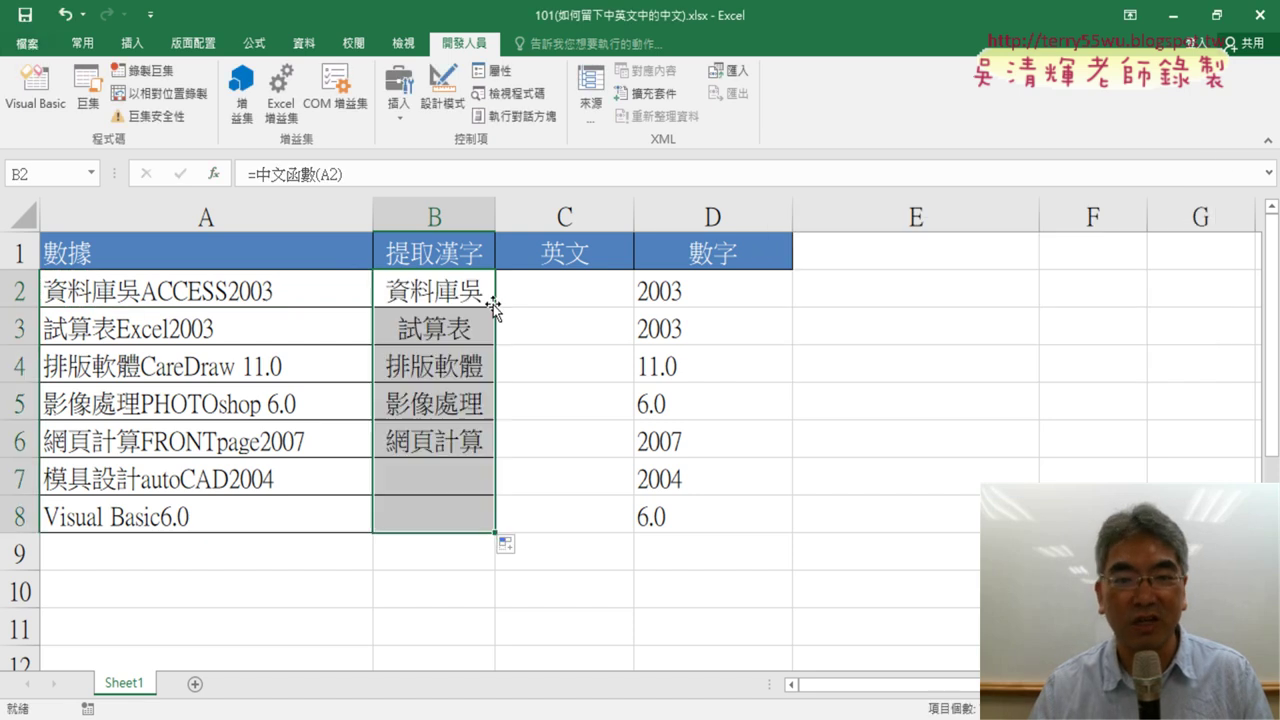
Revisit Module1's code to point out variable c, then go back to the worksheet results
click(25, 110)
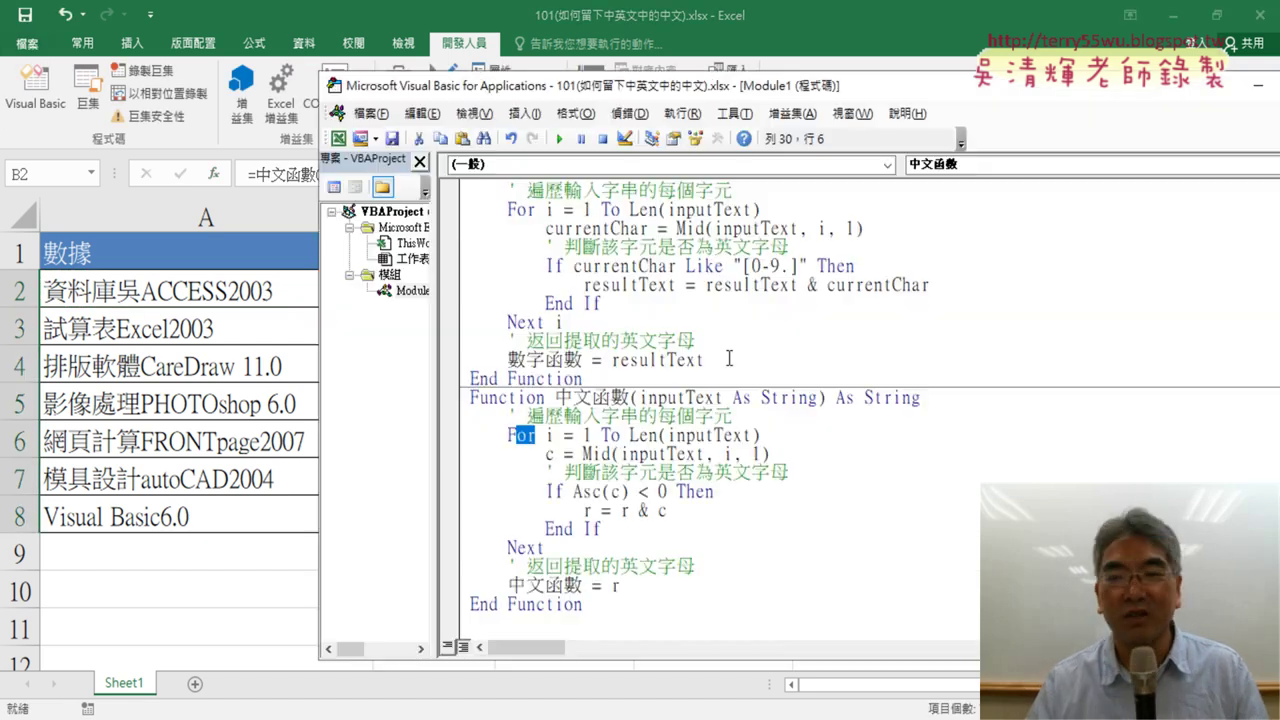
double_click(549, 454)
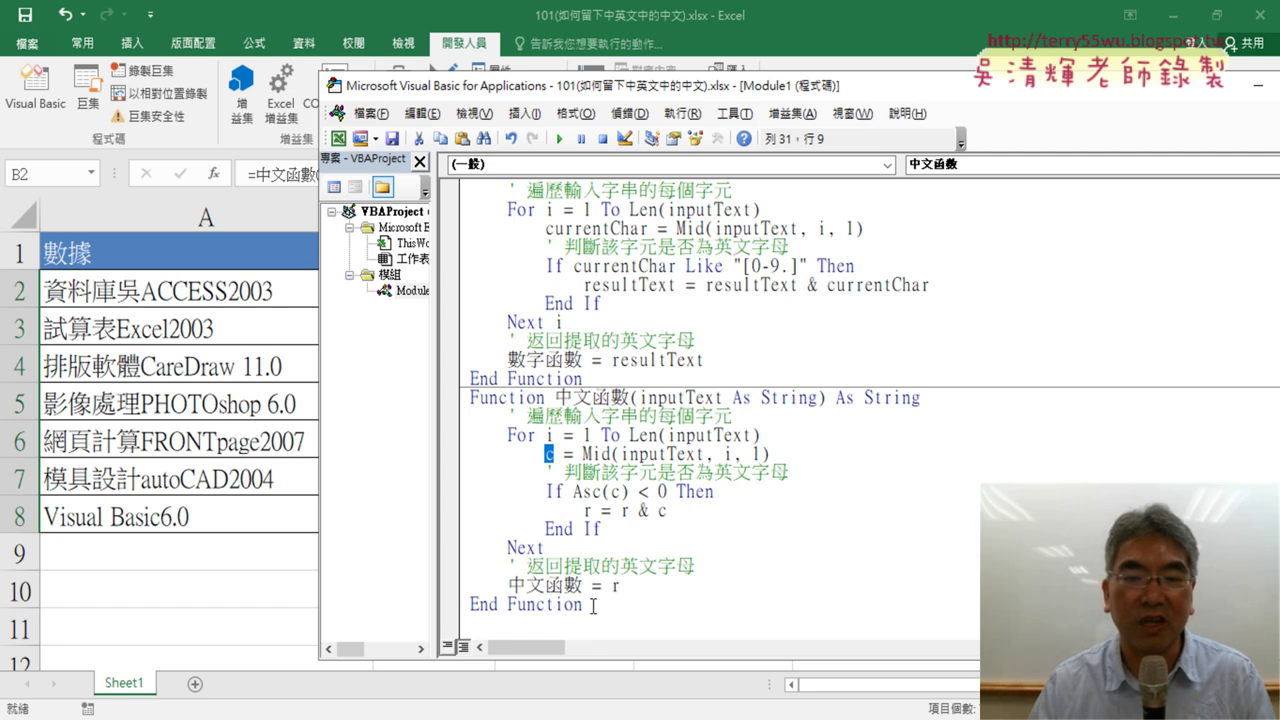
click(292, 601)
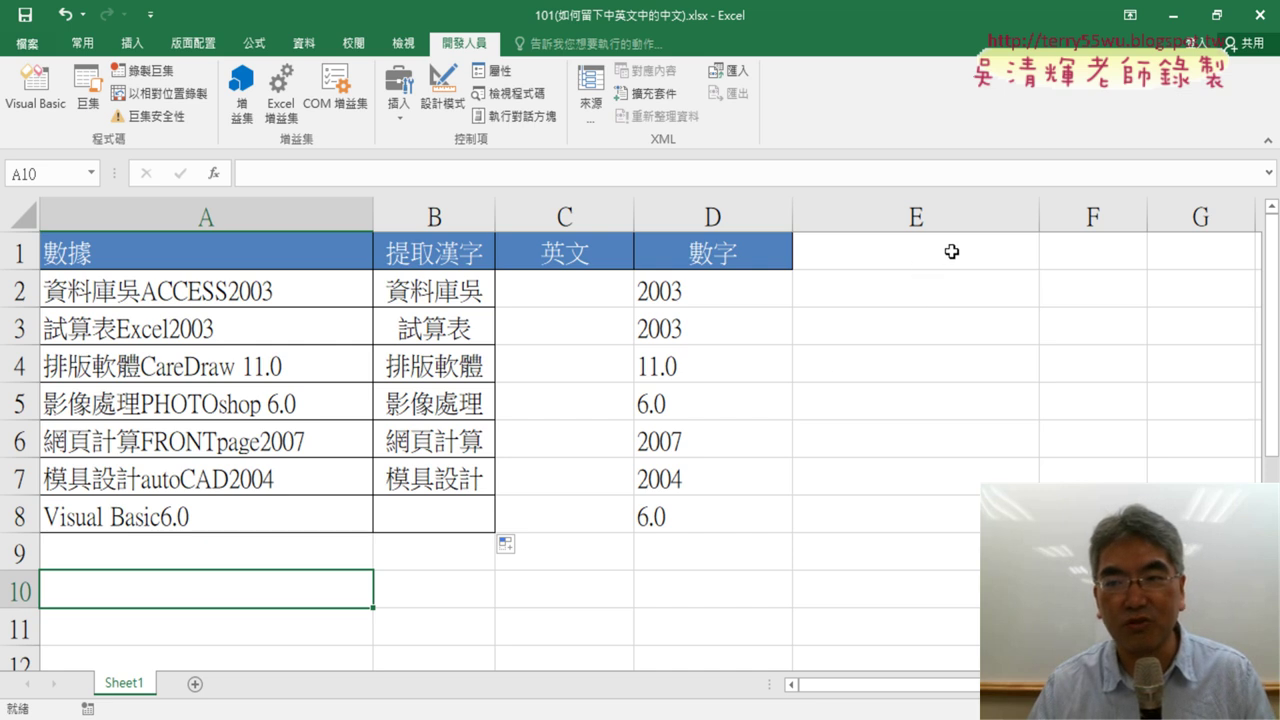
Select B2:D8 and delete the extracted Chinese text and numbers
drag(427, 308, 434, 512)
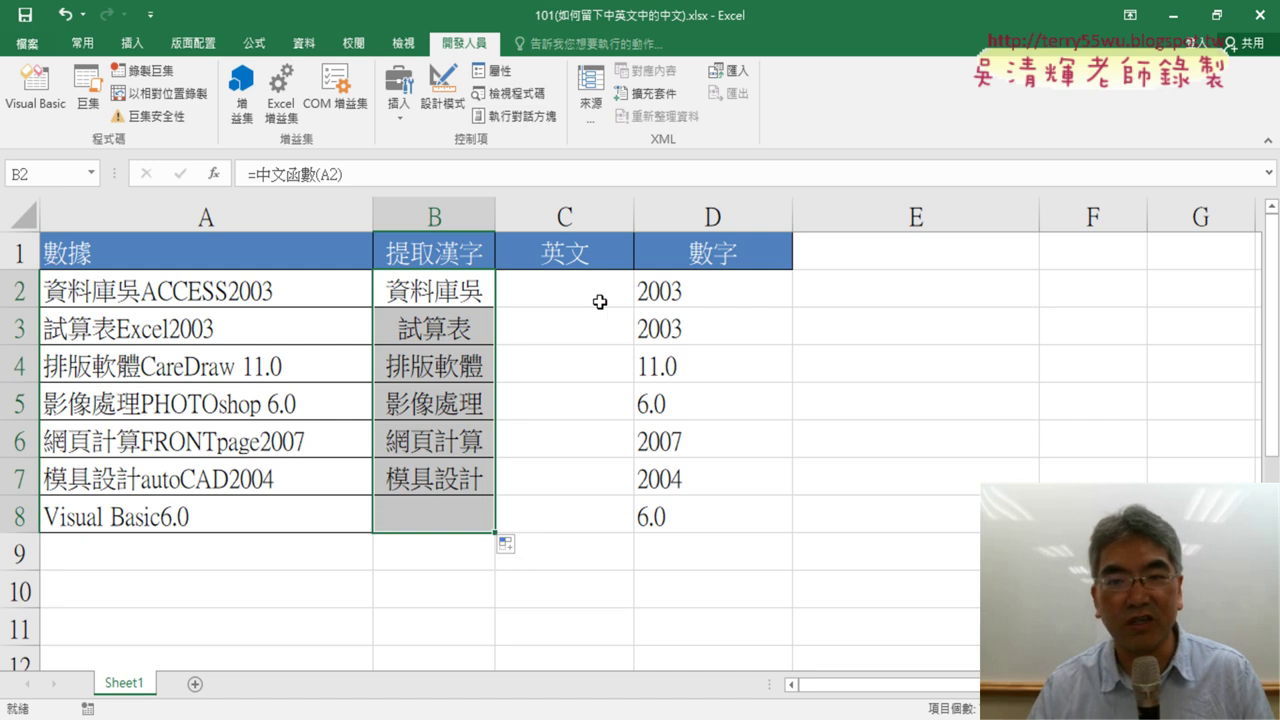
drag(597, 300, 582, 510)
drag(740, 290, 737, 508)
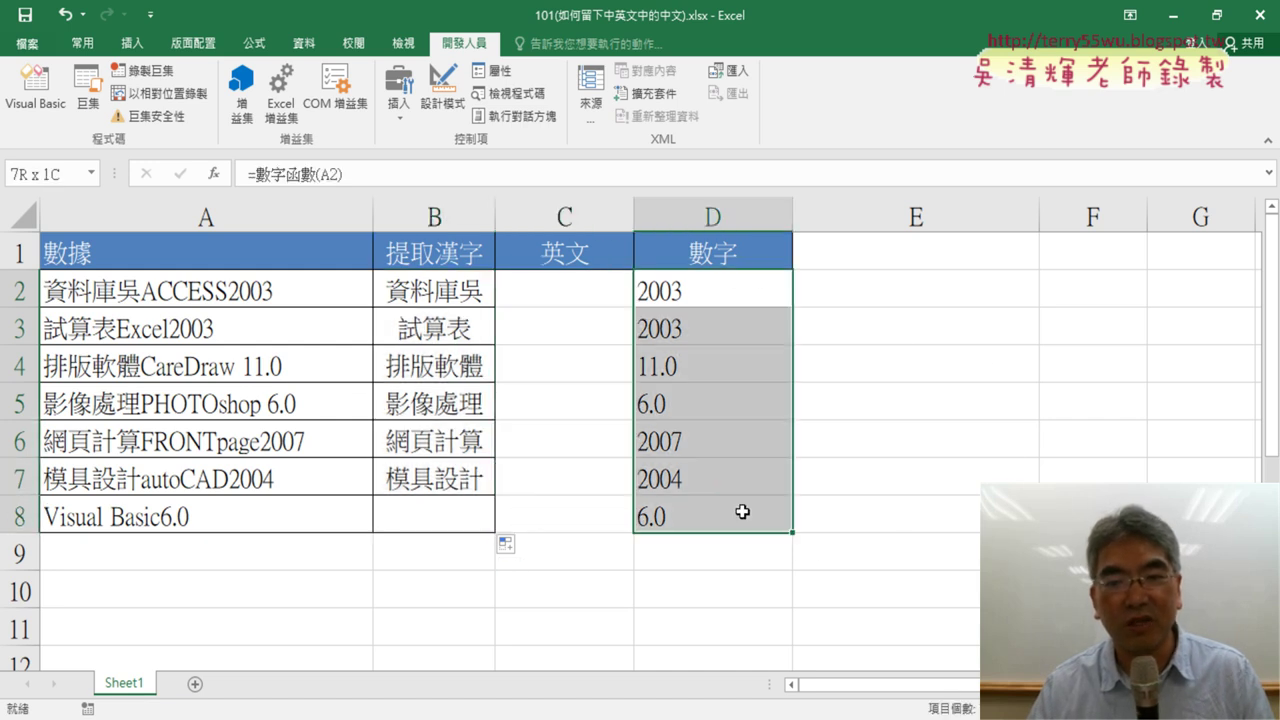
click(425, 288)
drag(425, 288, 755, 514)
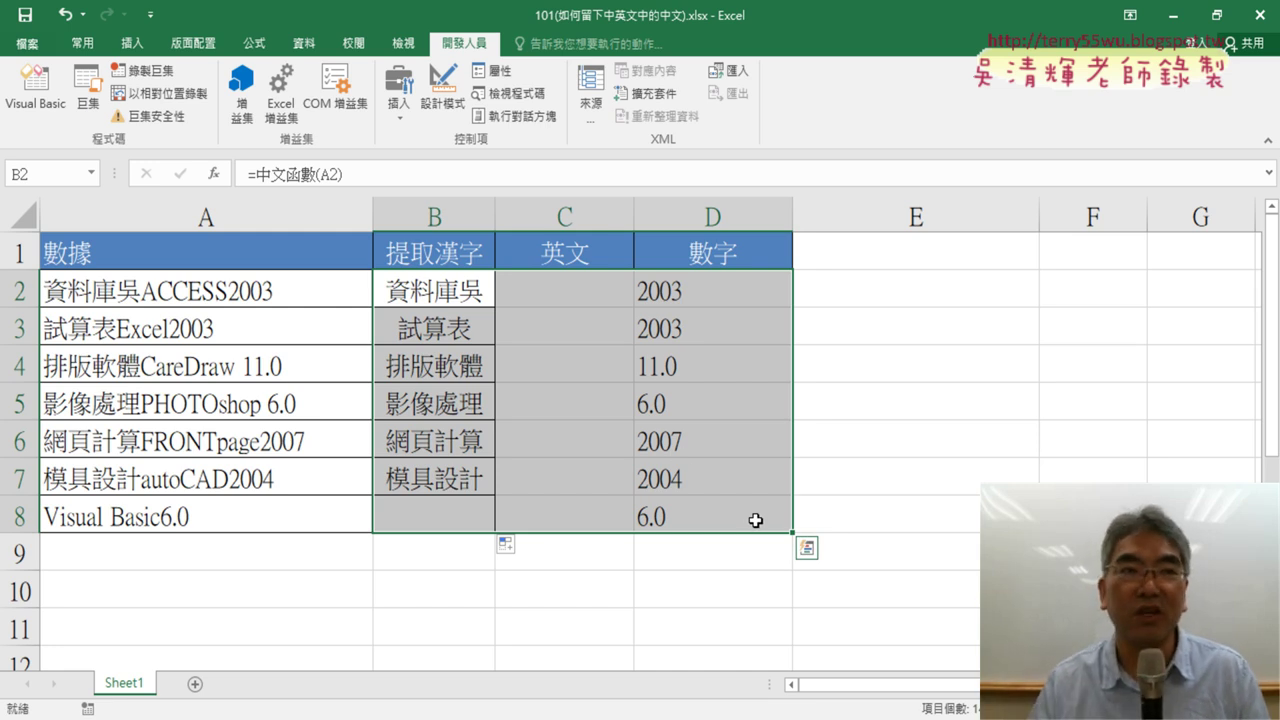
key(Delete)
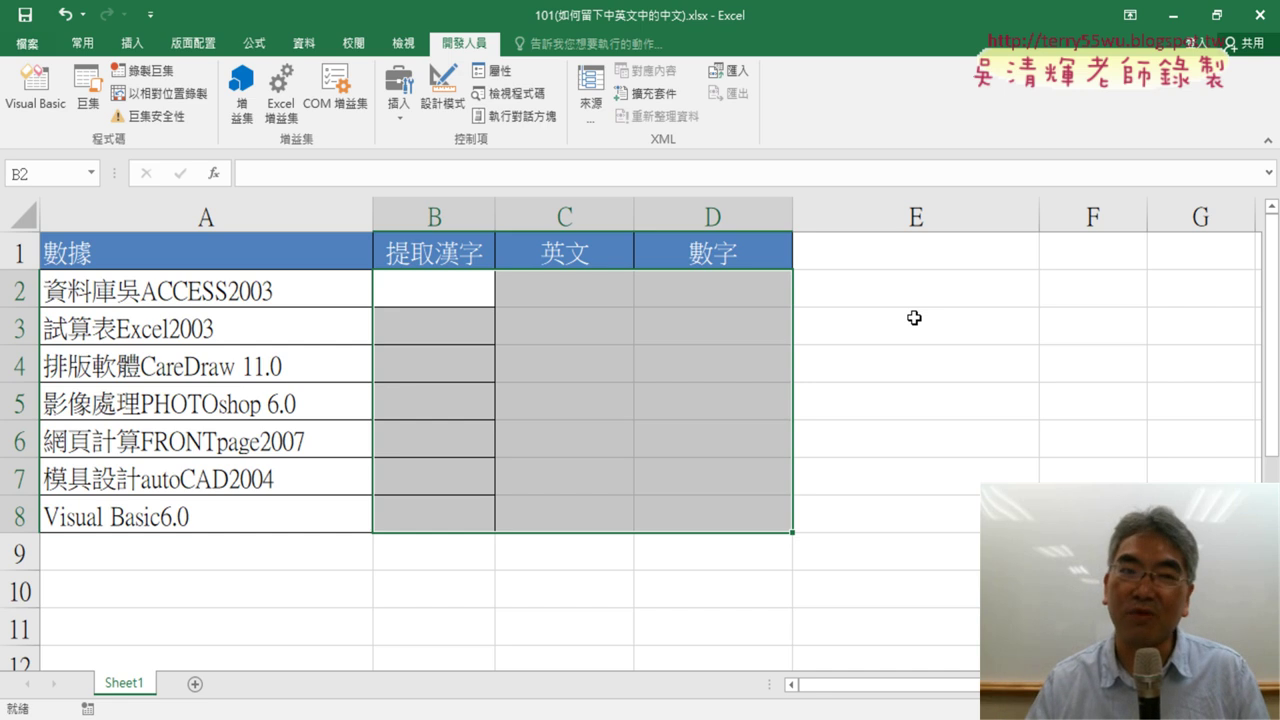
Select Function 中文函數 through End Function in the VBA editor, then switch to ChatGPT in Chrome
click(35, 92)
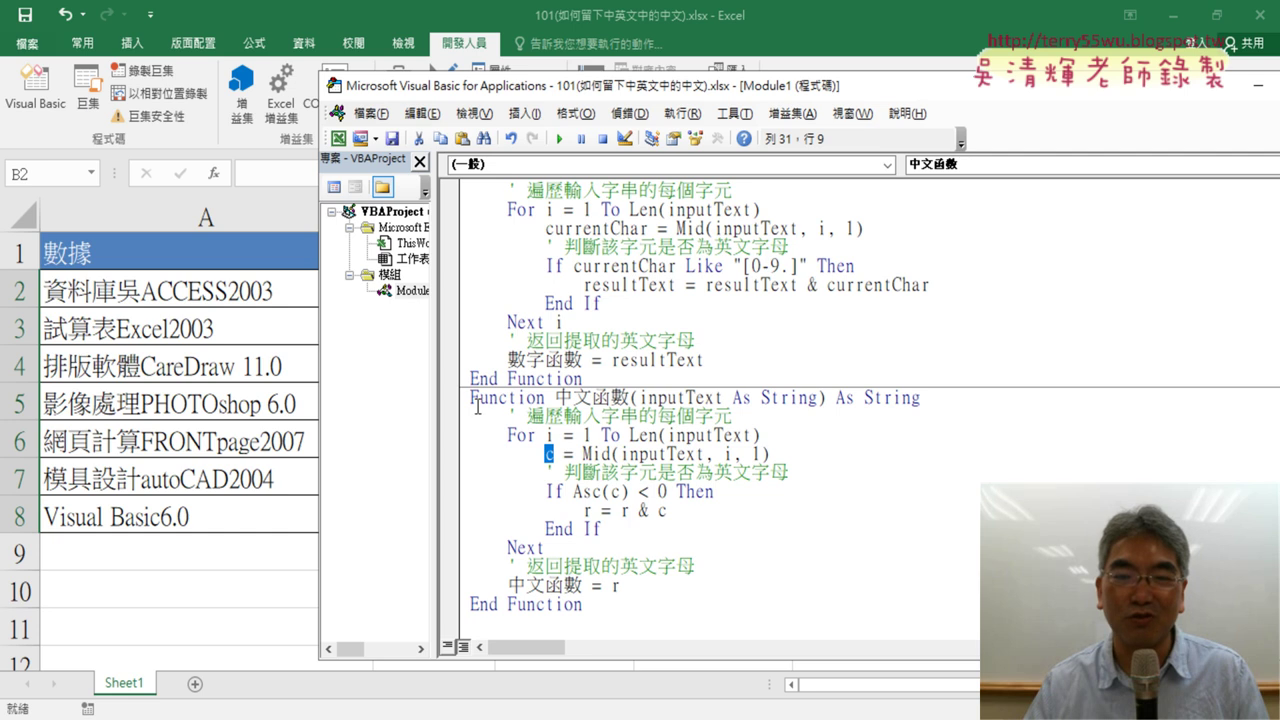
drag(474, 400, 633, 618)
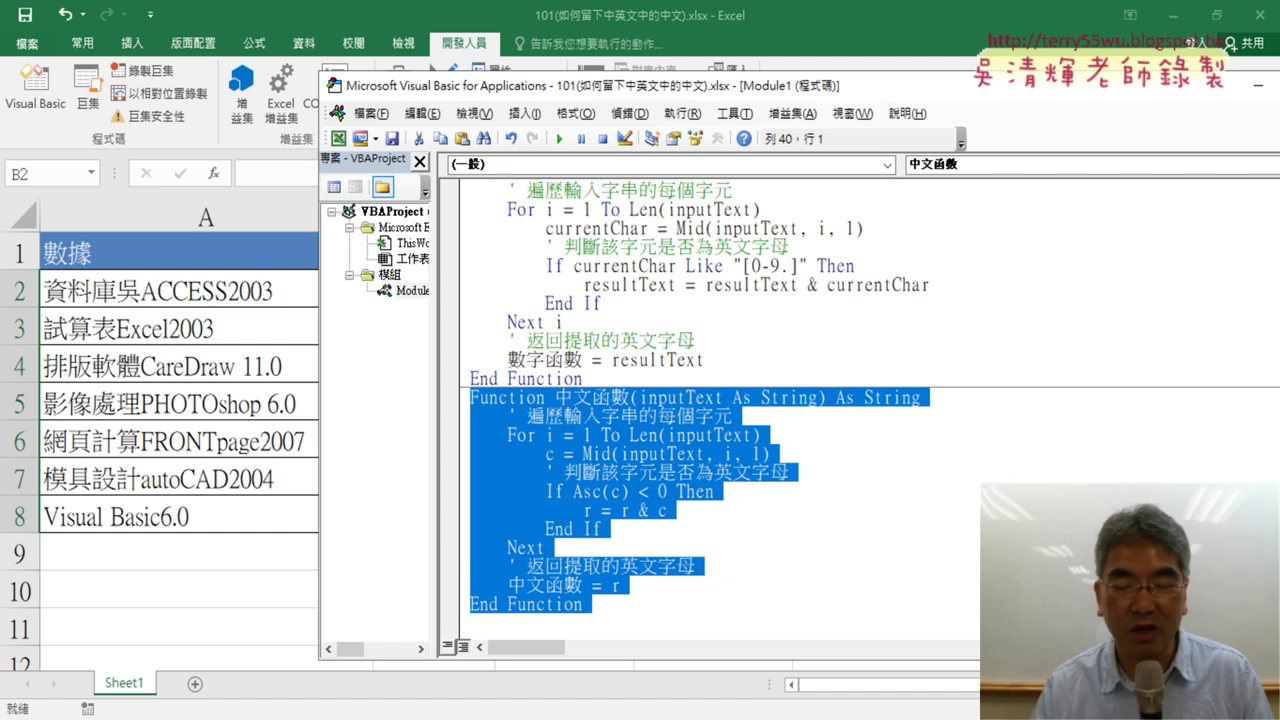
click(530, 650)
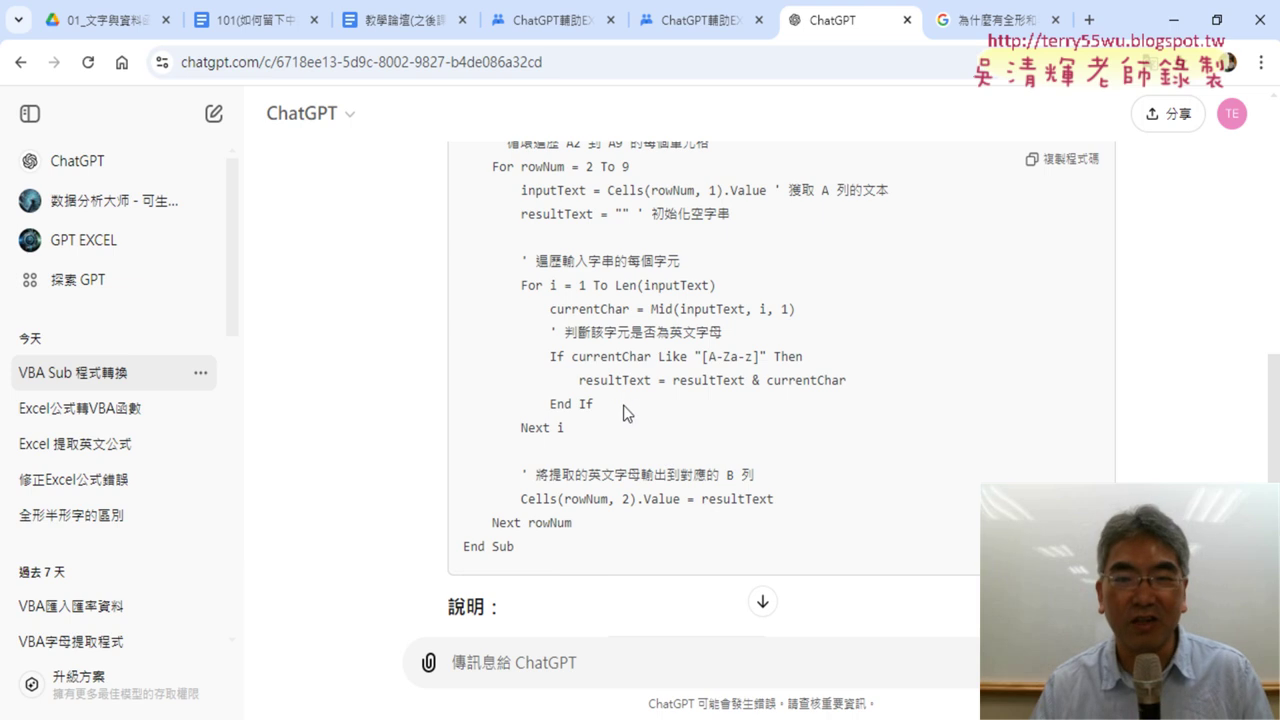
In a new ChatGPT chat, type the prompt 幫我改為VBA的SUB， and shift the browser to reveal Excel
click(214, 116)
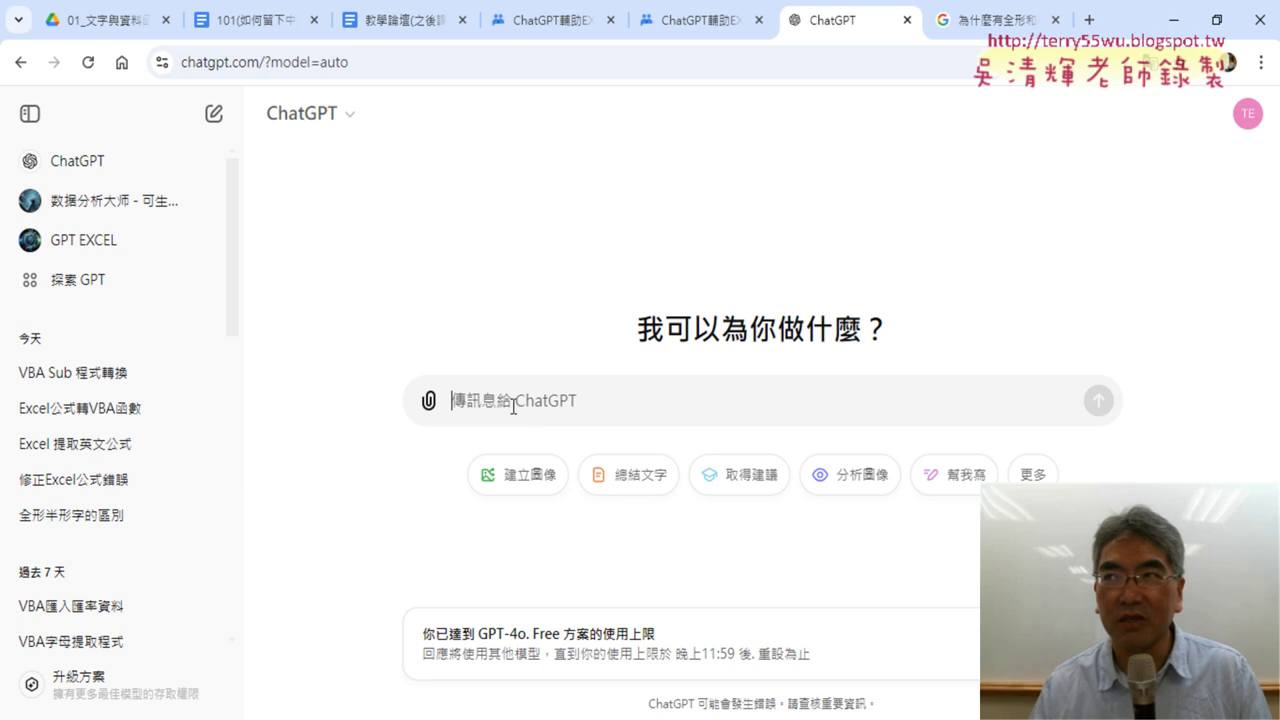
click(513, 406)
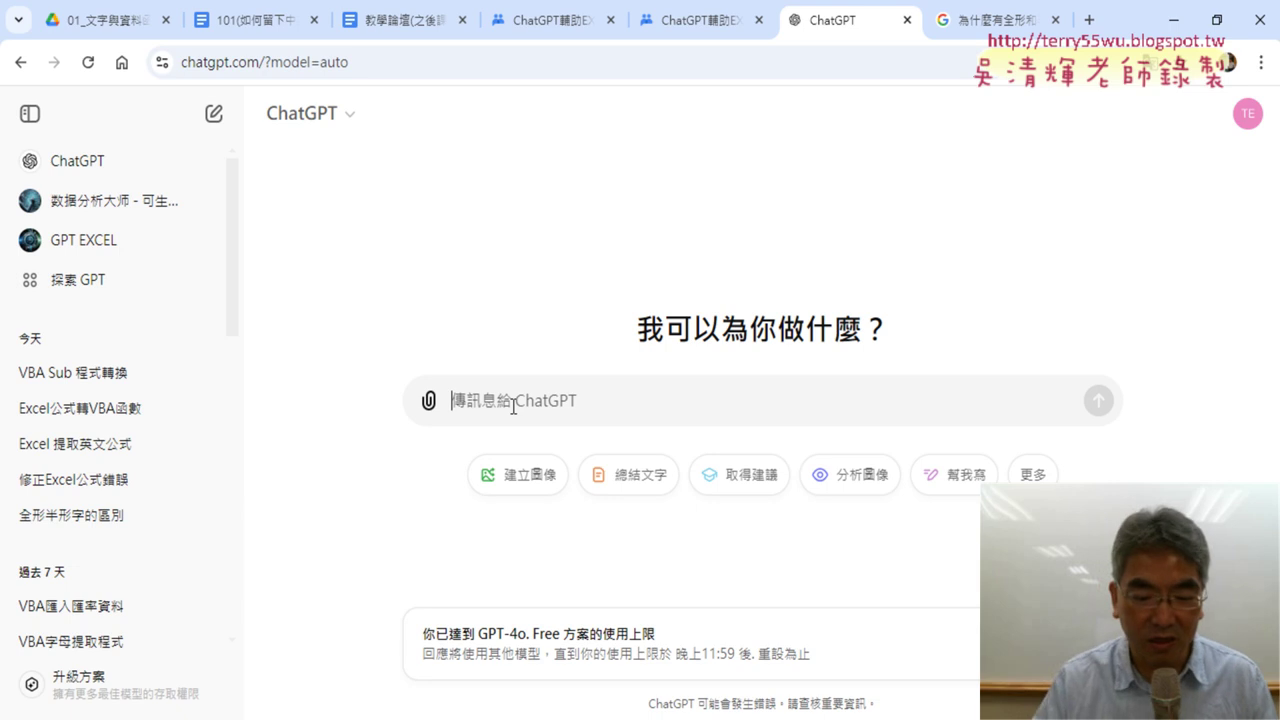
text(ㄅㄤ)
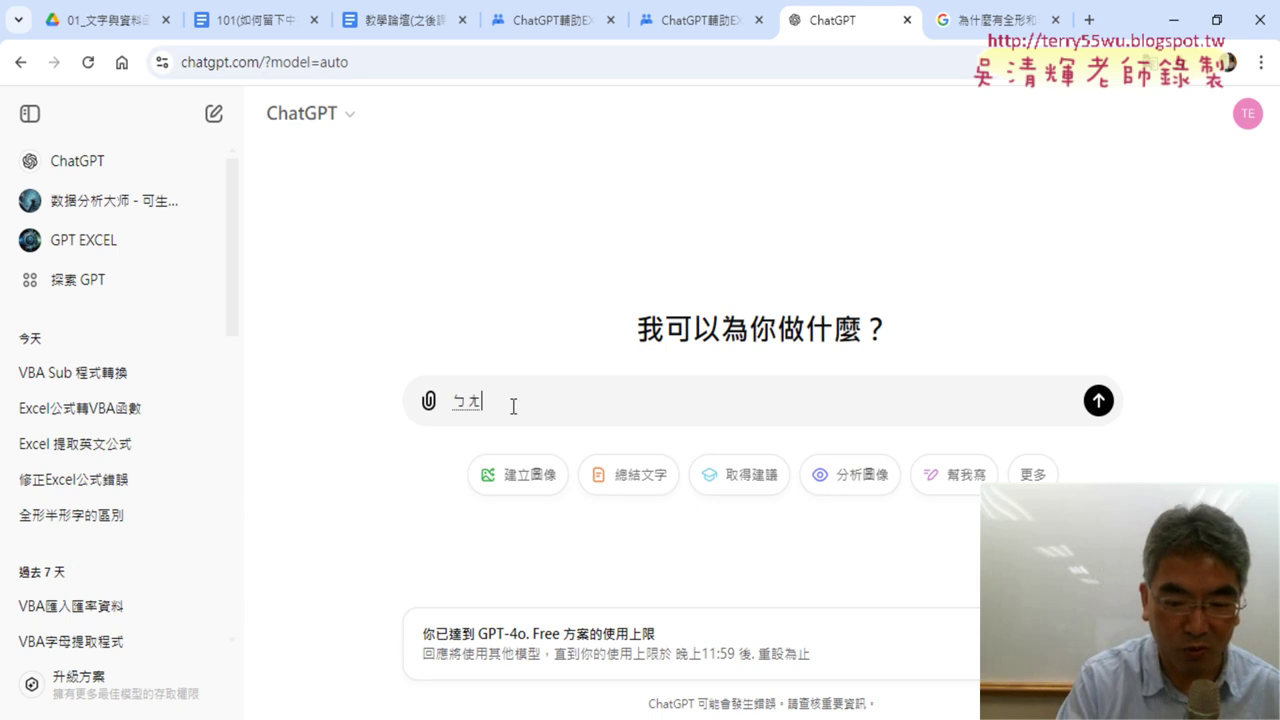
text(幫我)
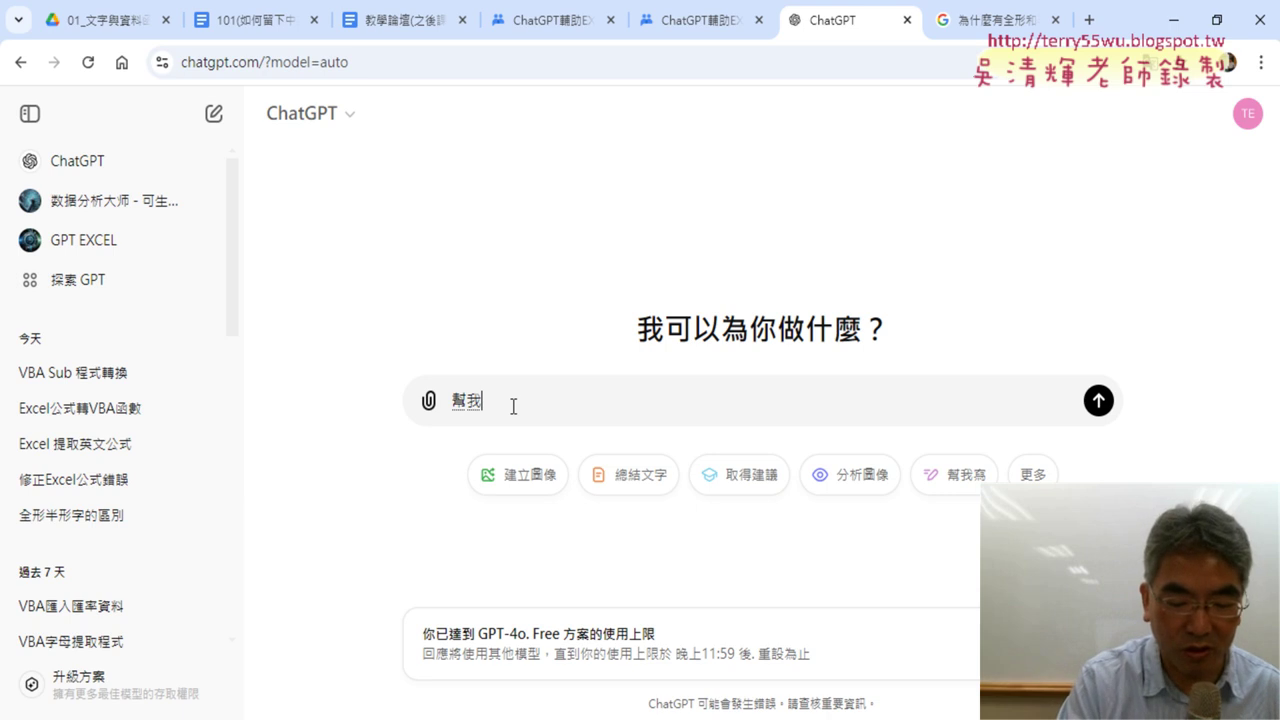
text(ㄍㄞ)
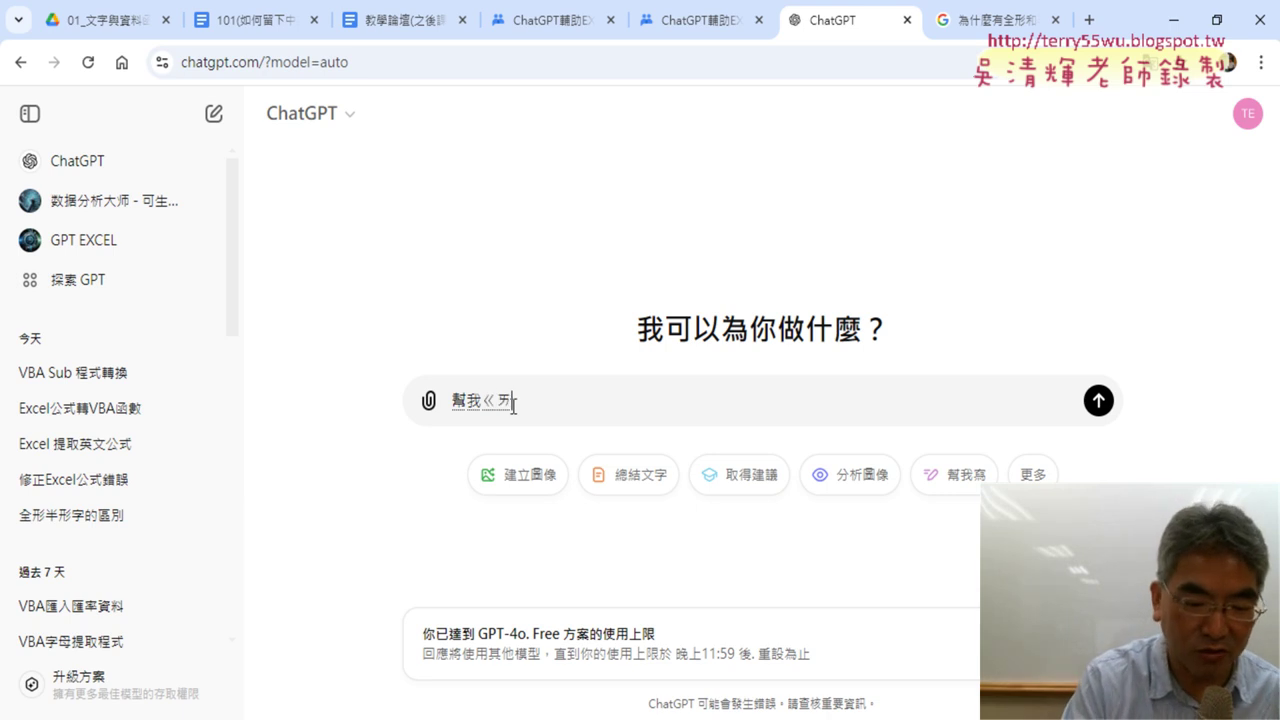
text(ˇ)
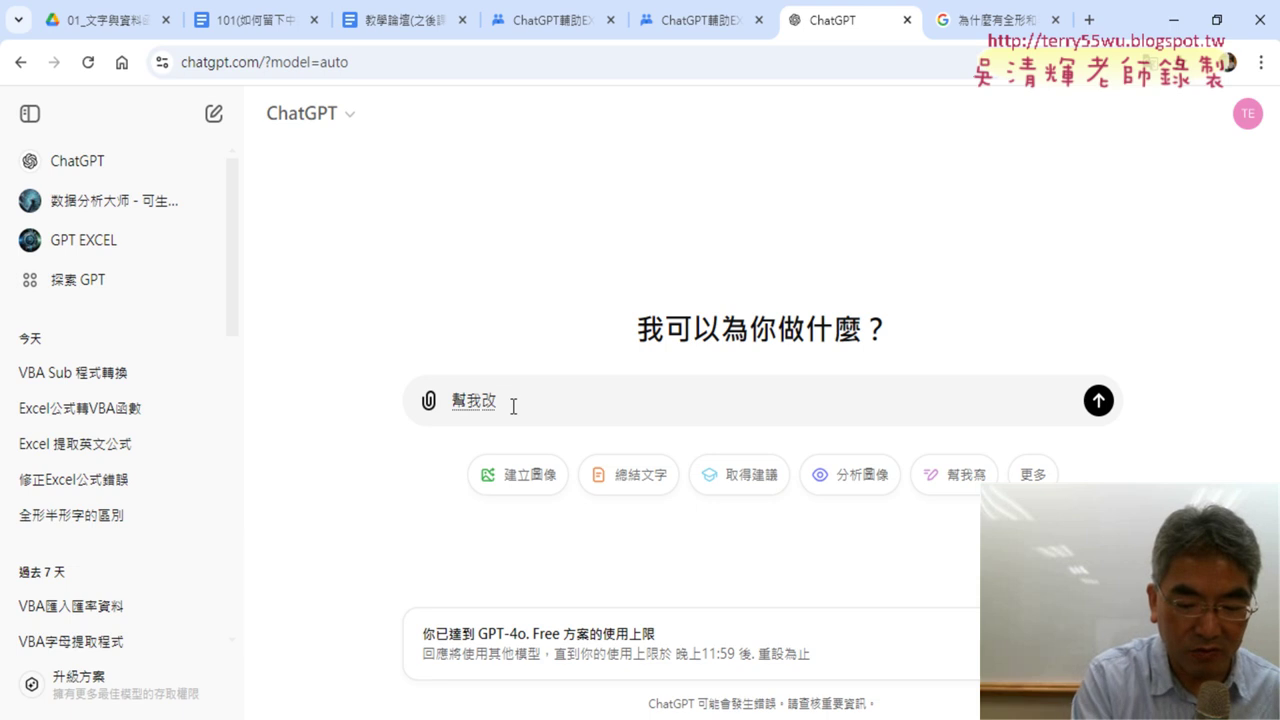
text(ㄨㄟˊ)
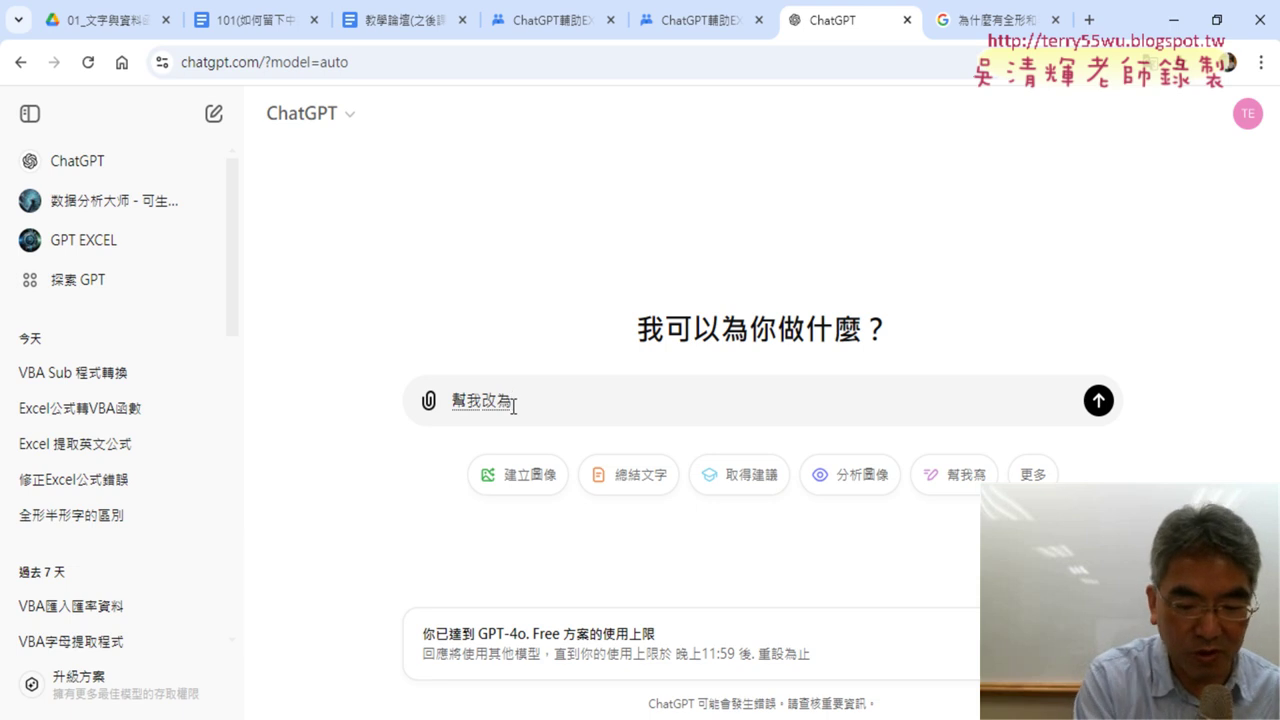
text(VBAㄉ)
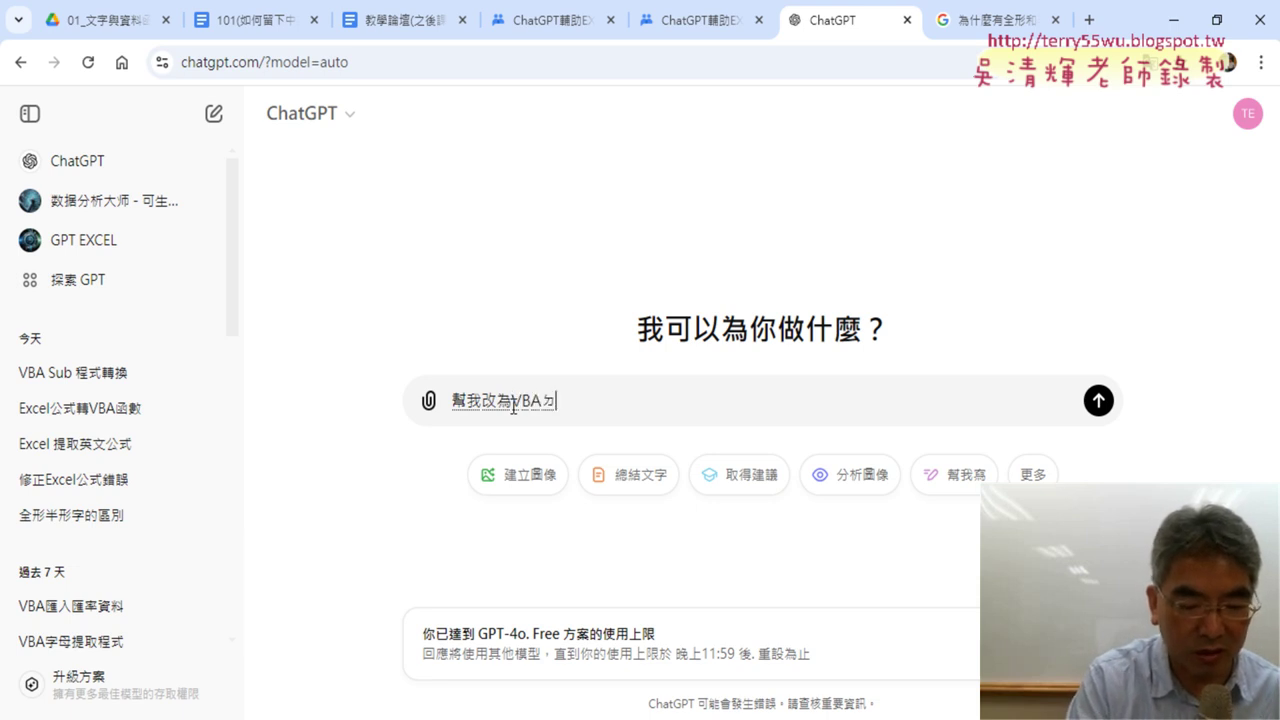
text(ㄜ˙)
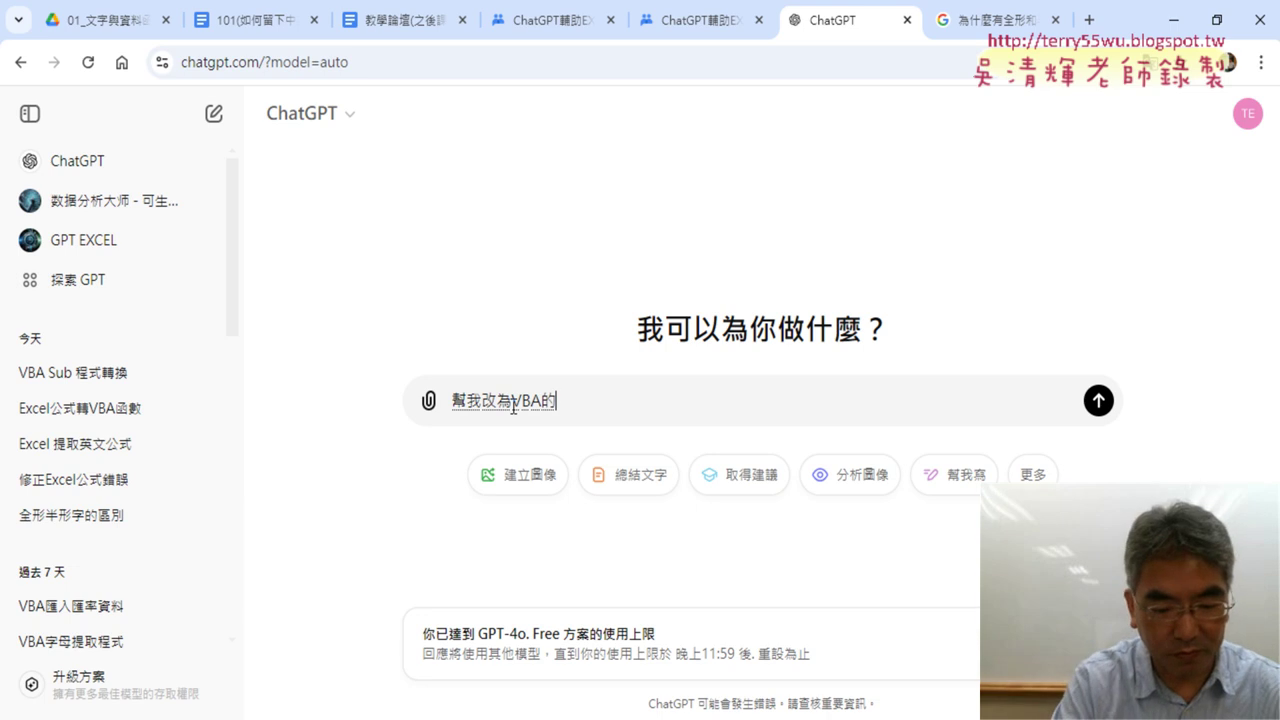
text(SUB)
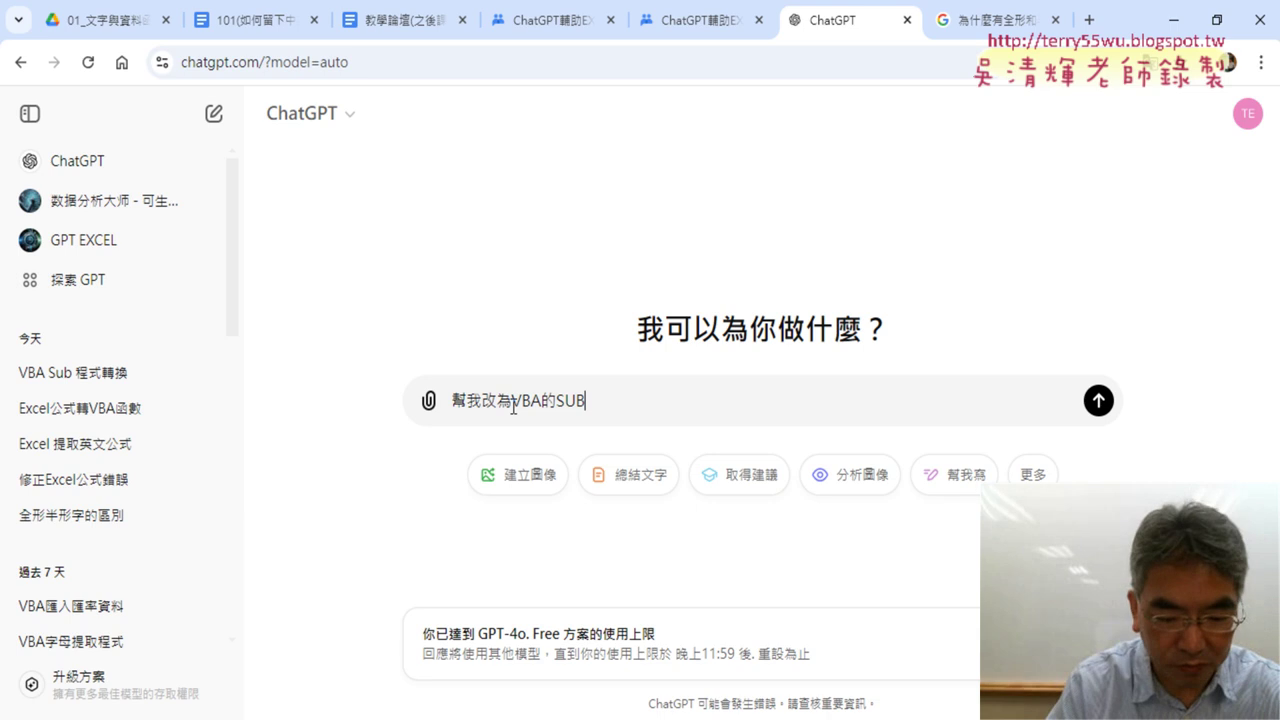
text(，)
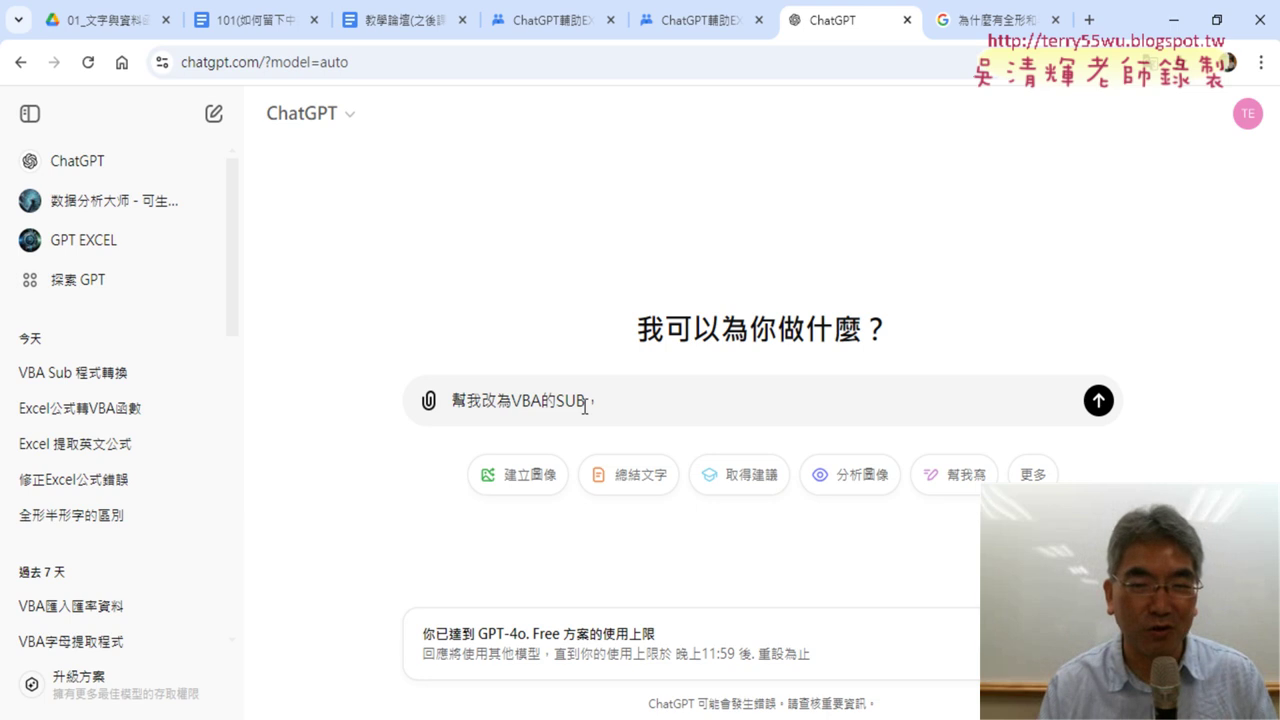
drag(589, 401, 557, 401)
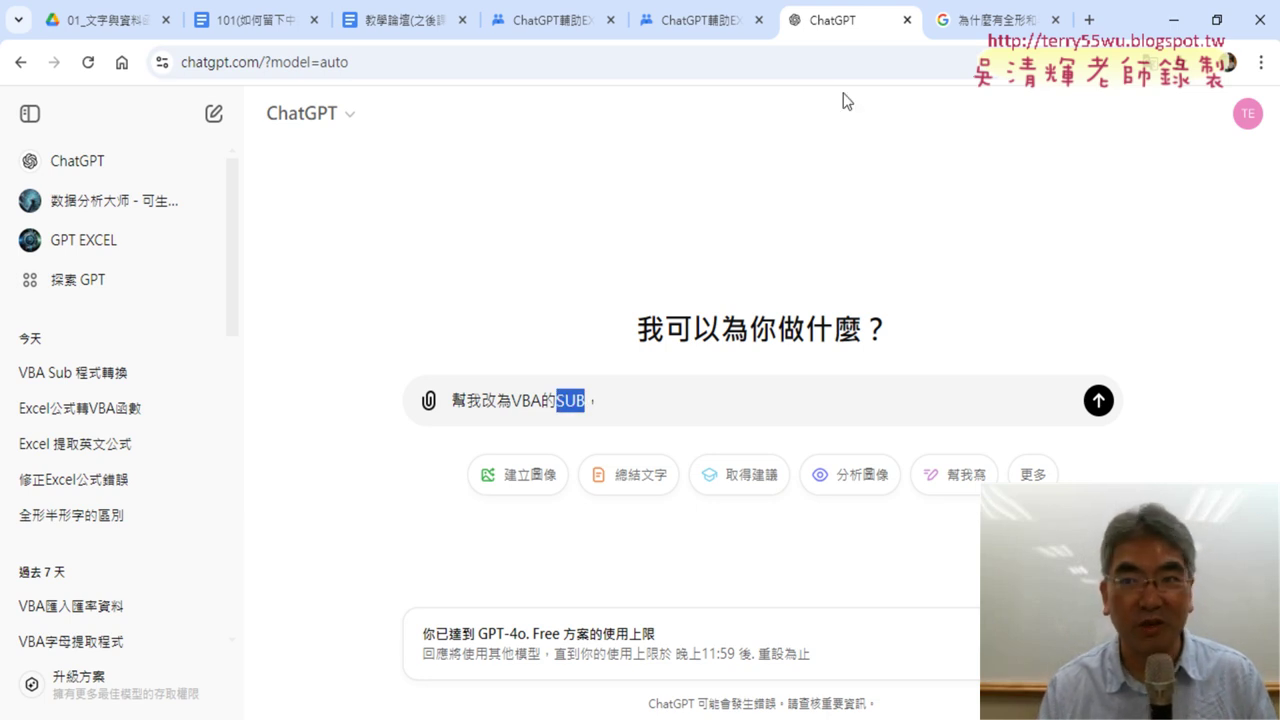
drag(1133, 27, 1233, 168)
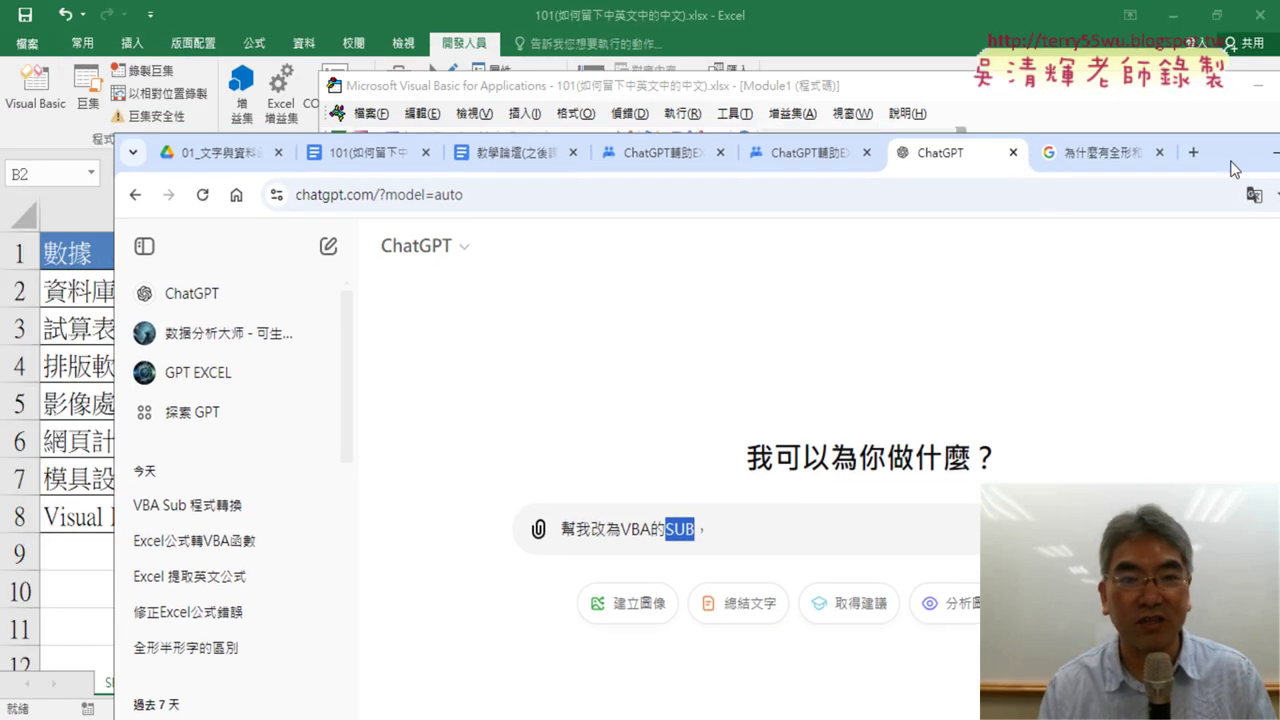
click(848, 18)
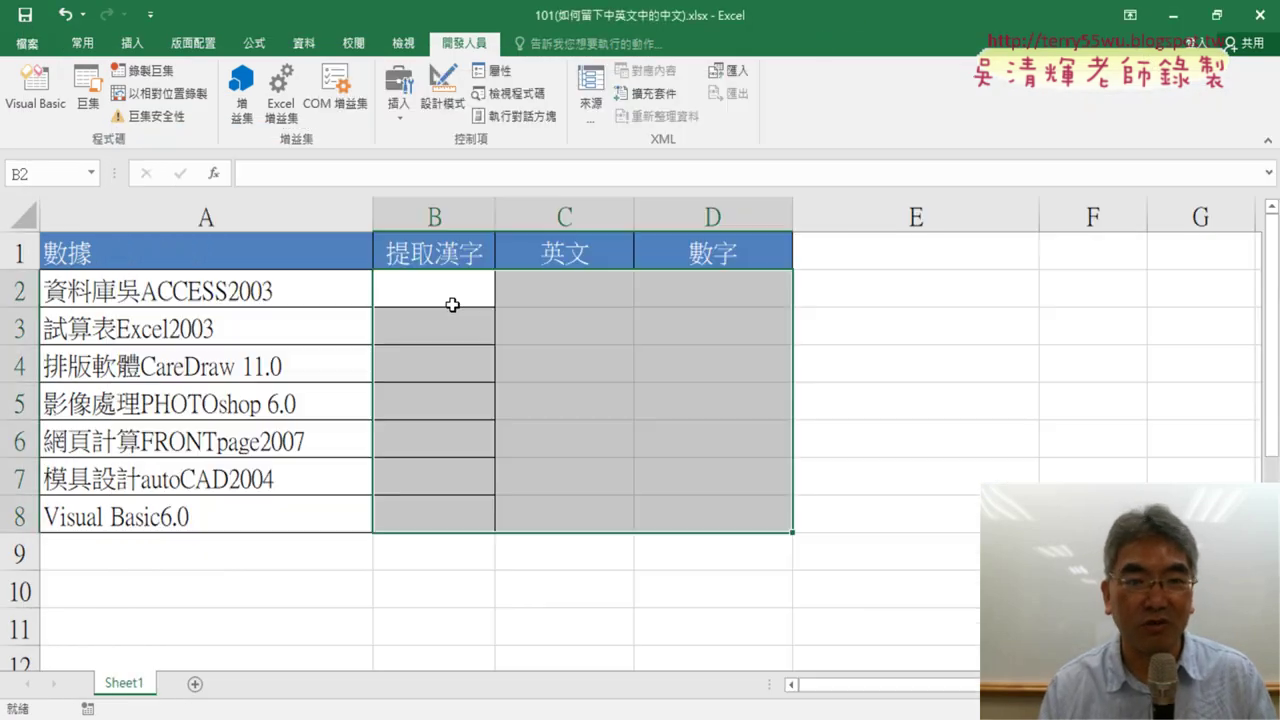
click(538, 291)
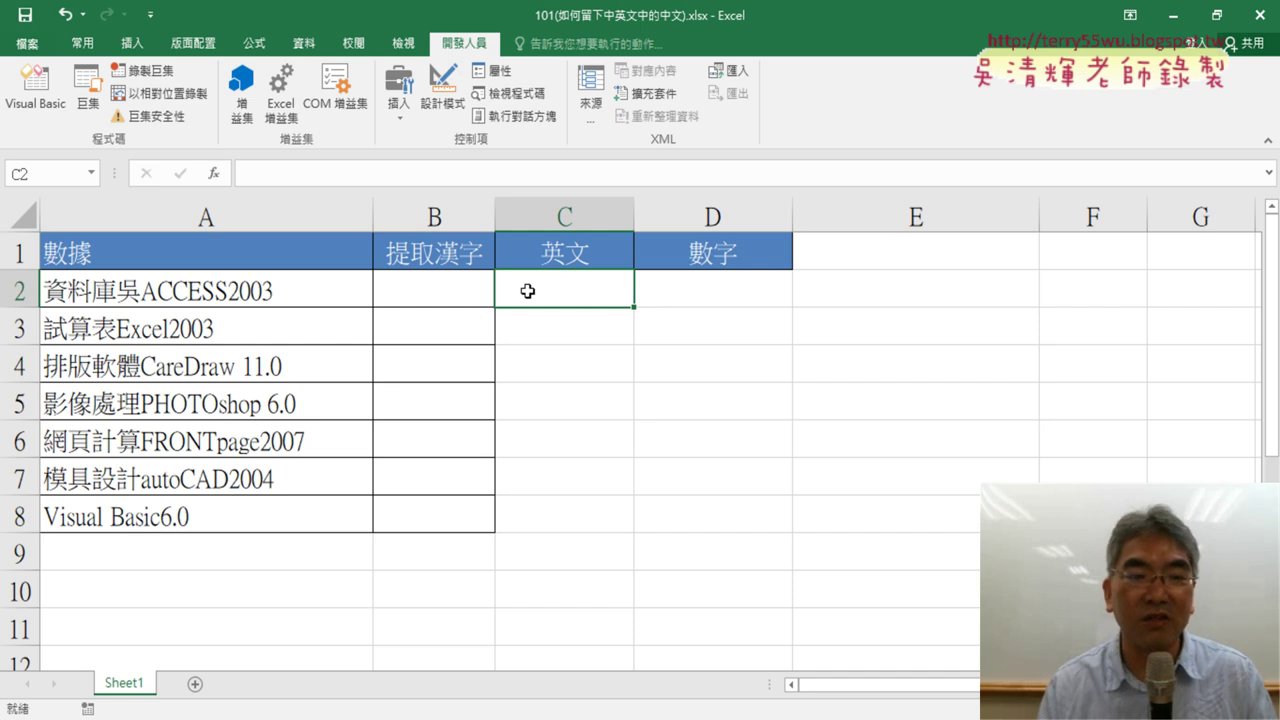
drag(450, 295, 443, 524)
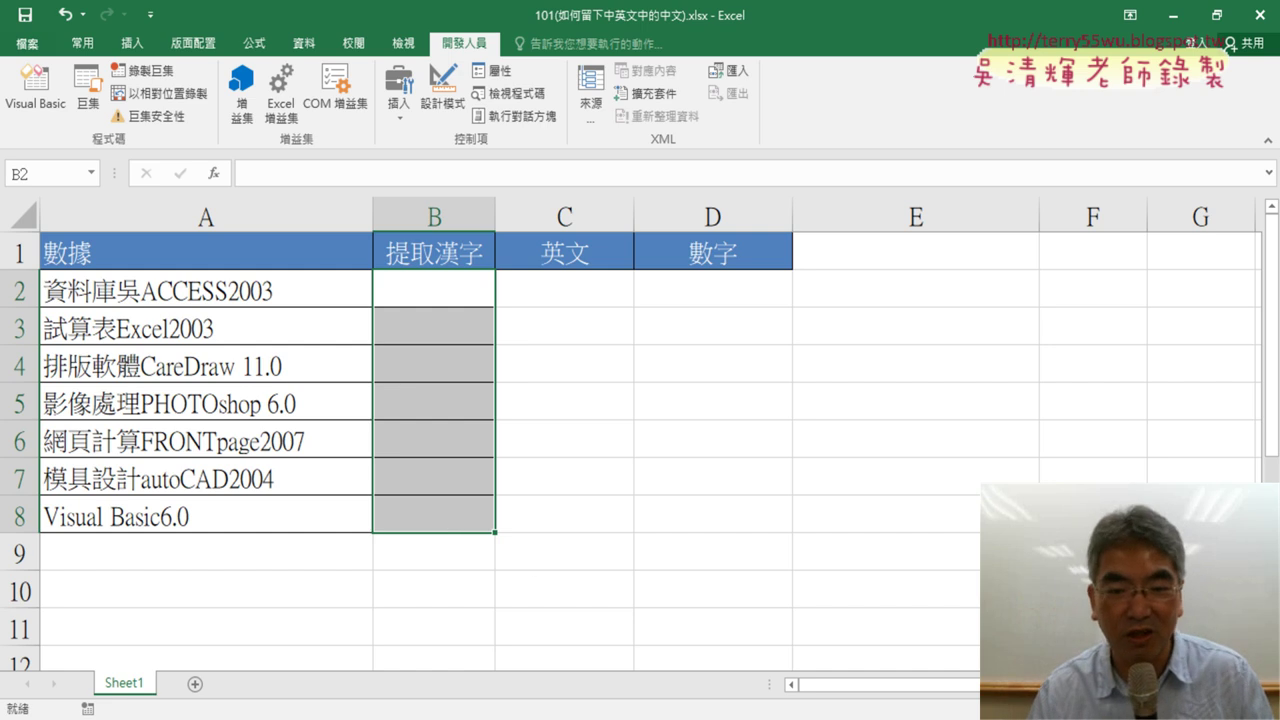
key(alt+Tab)
Append 輸出到B2:B8， to the prompt and paste the 中文函數 function code after it
drag(1217, 148, 1168, 38)
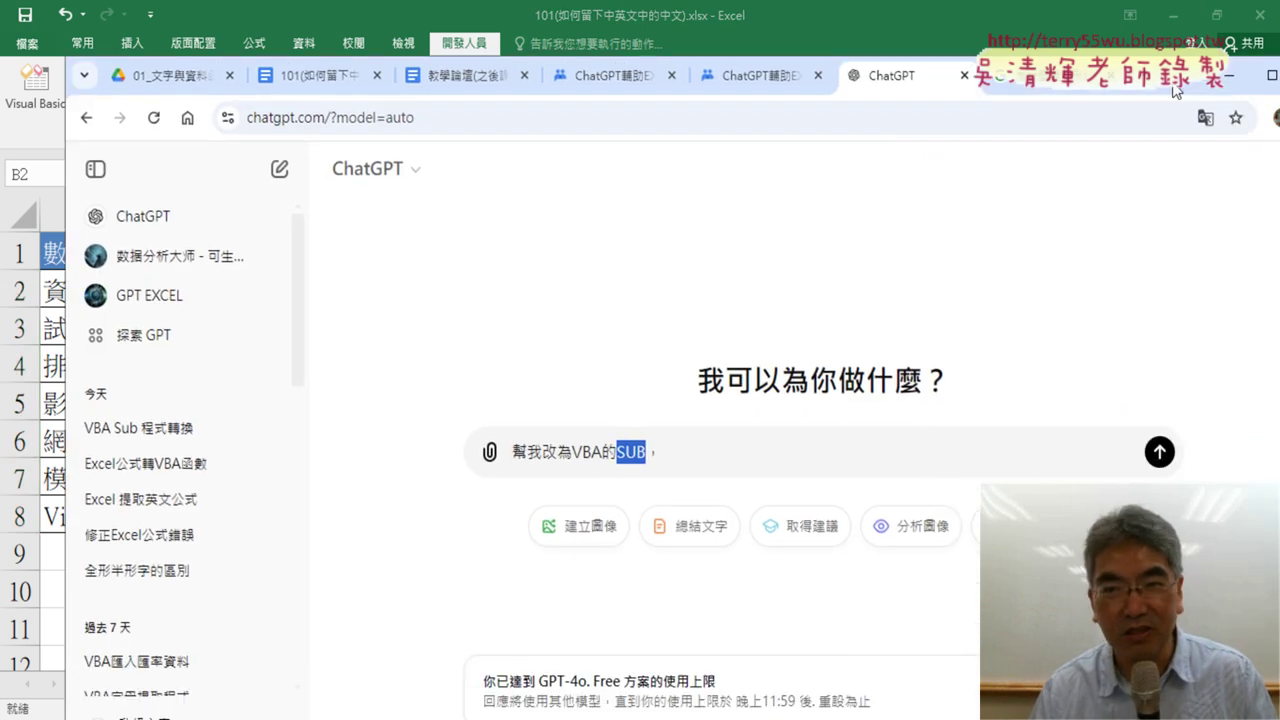
click(695, 420)
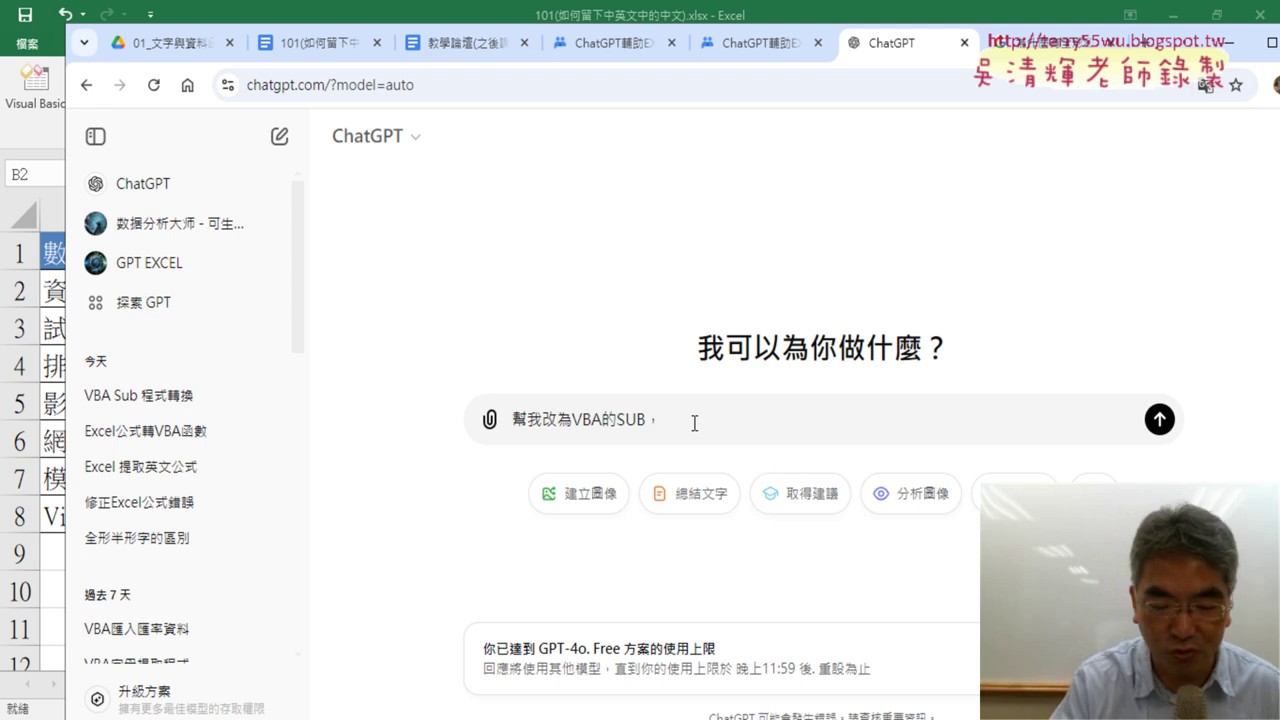
text(書)
text(出)
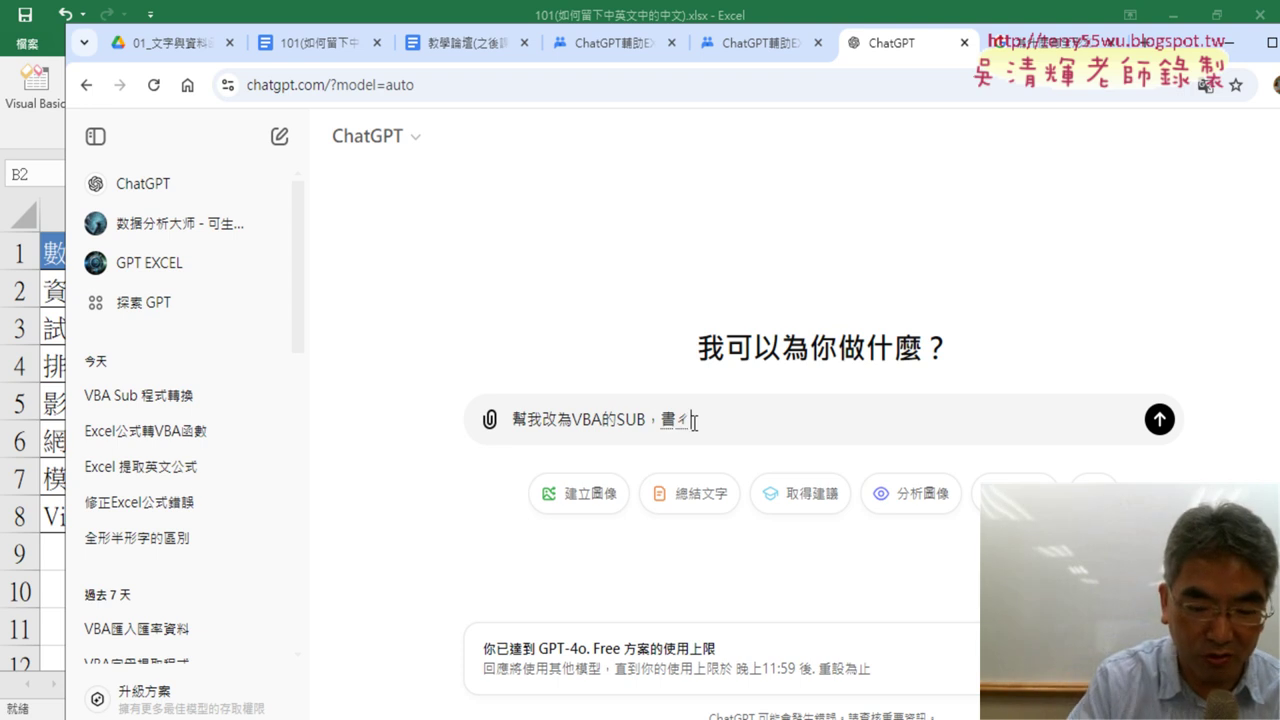
text(到)
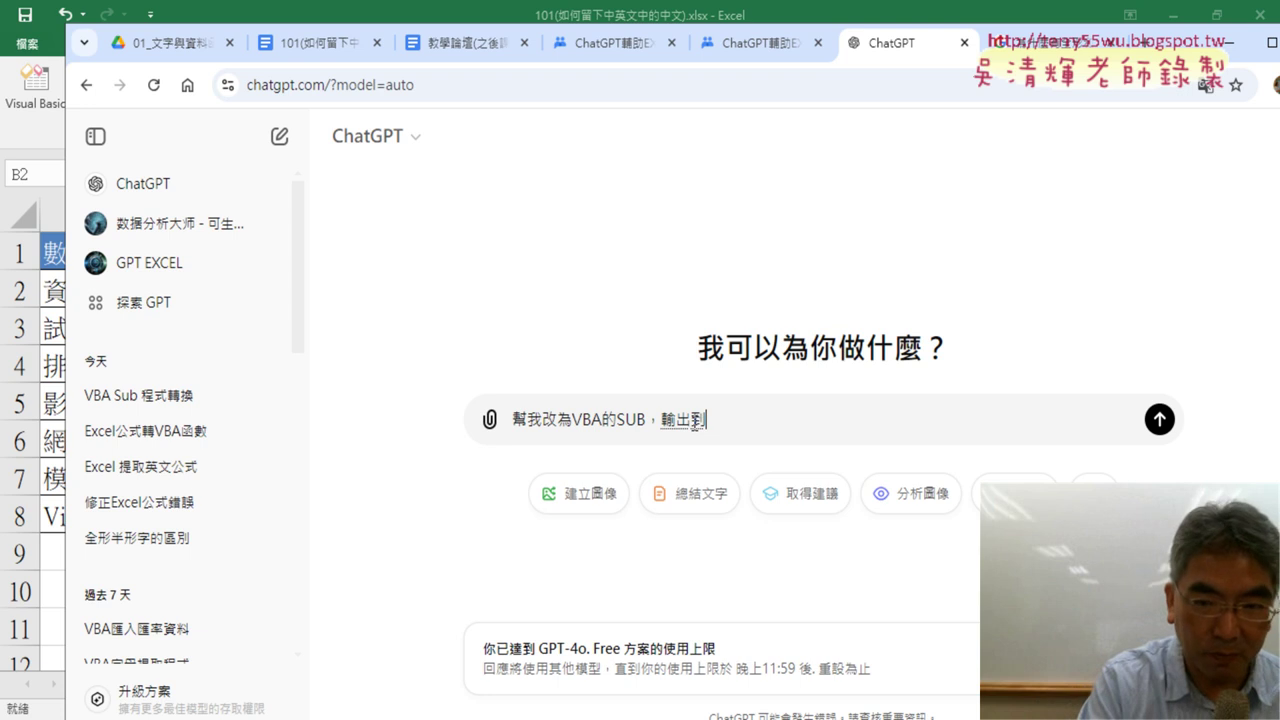
text(B)
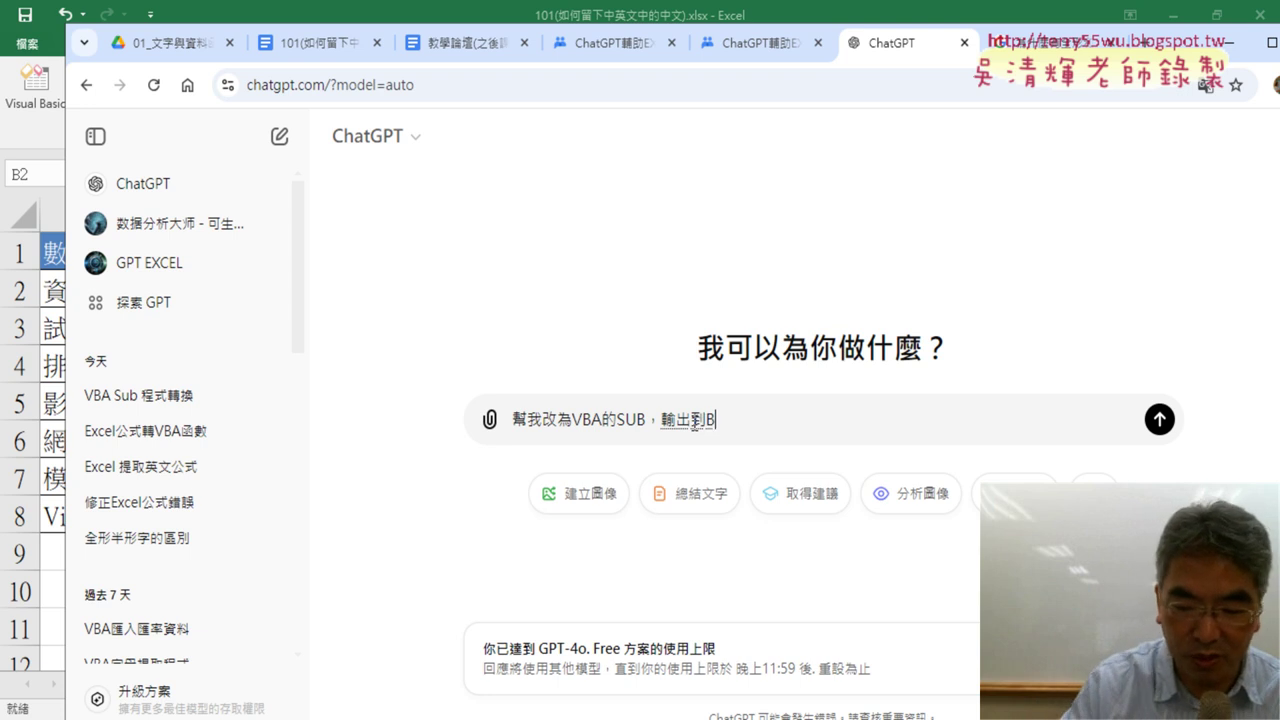
text(2:B)
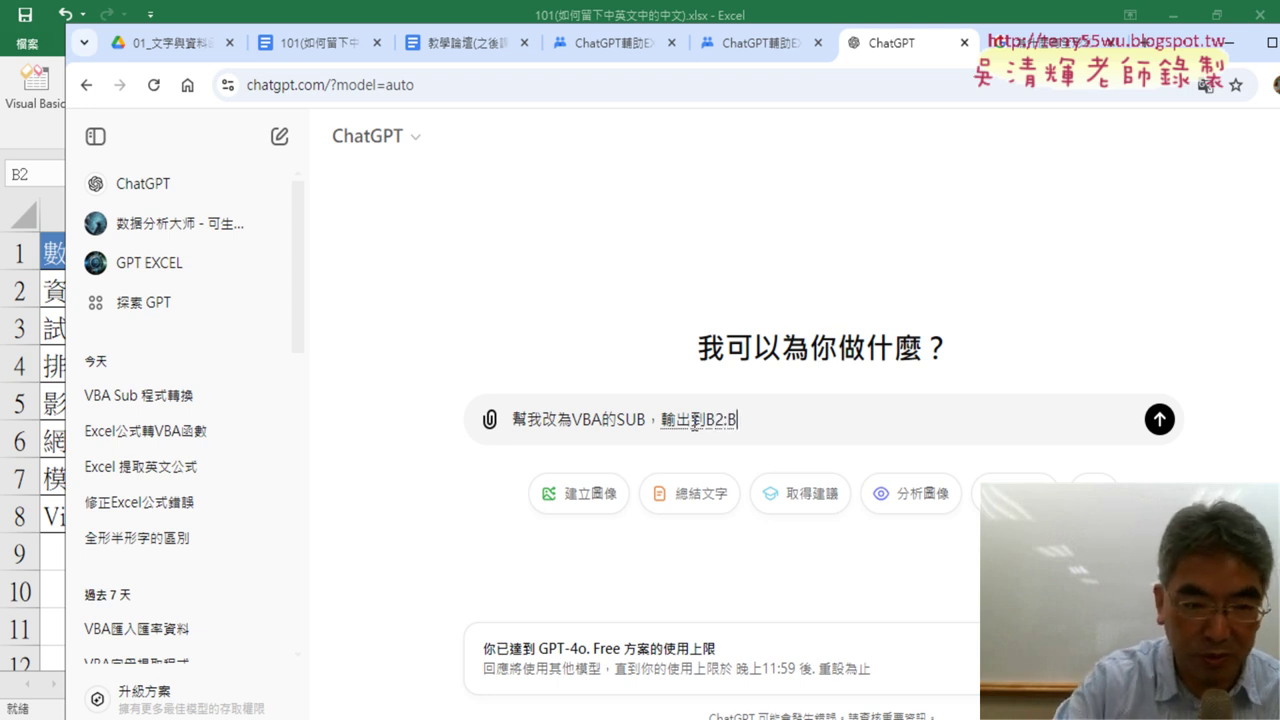
text(8)
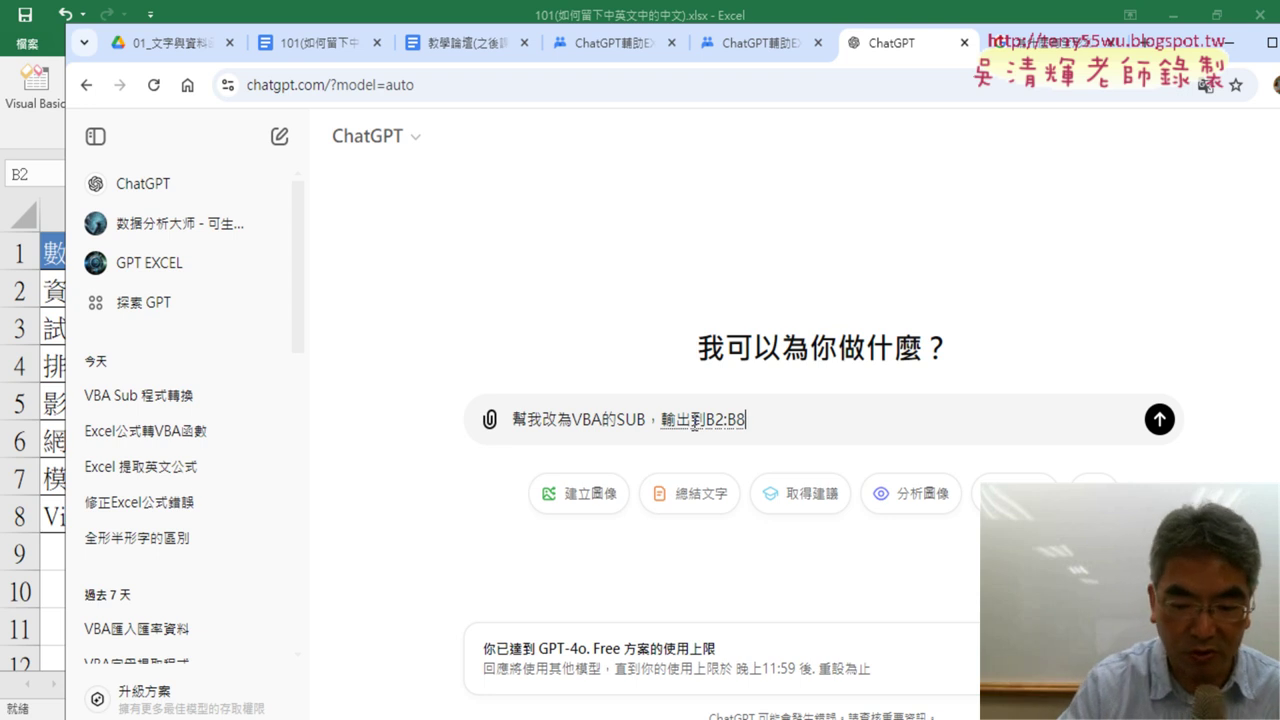
text(，)
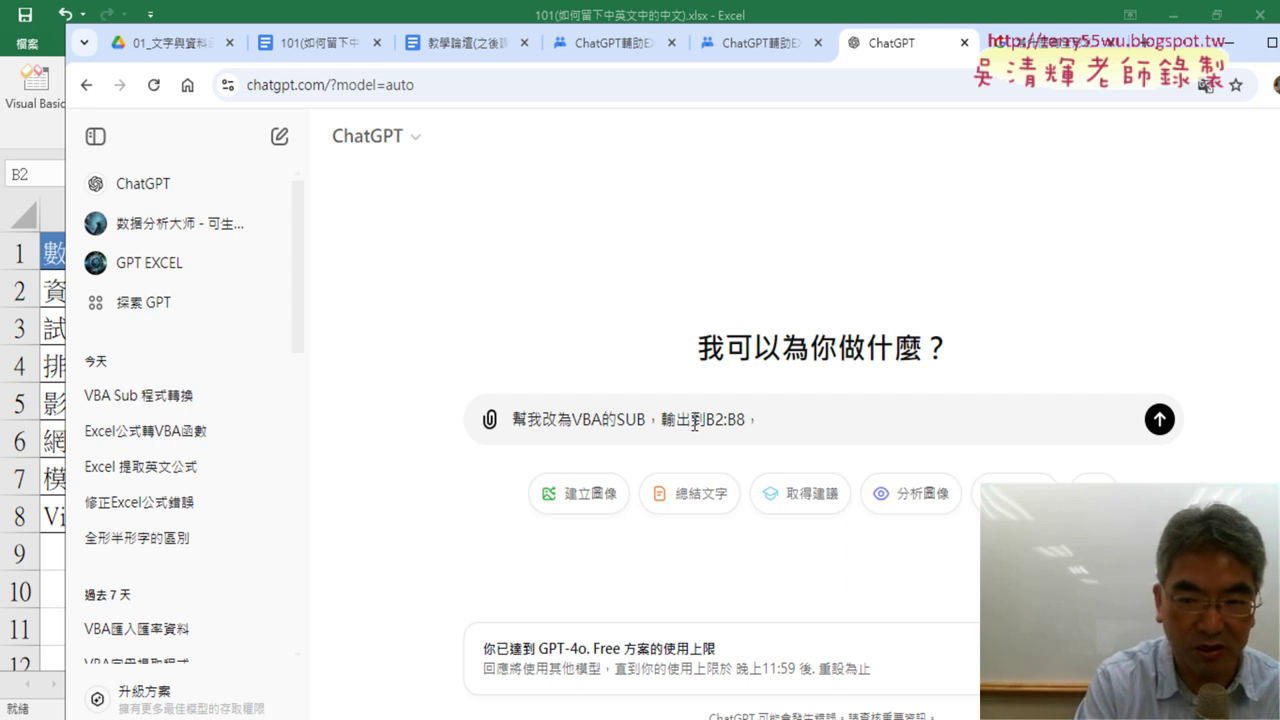
key(ctrl+v)
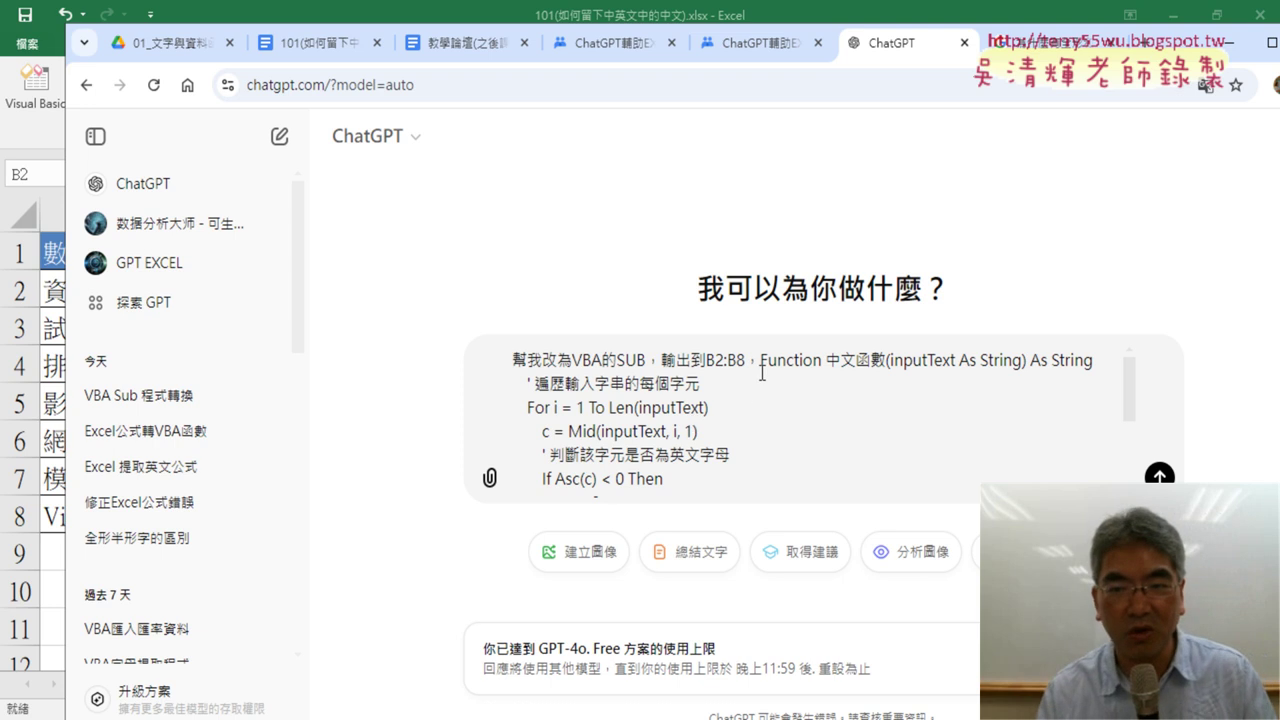
Check the pasted 中文函數 code, keep it on the request line, and send the prompt to ChatGPT
drag(764, 364, 734, 522)
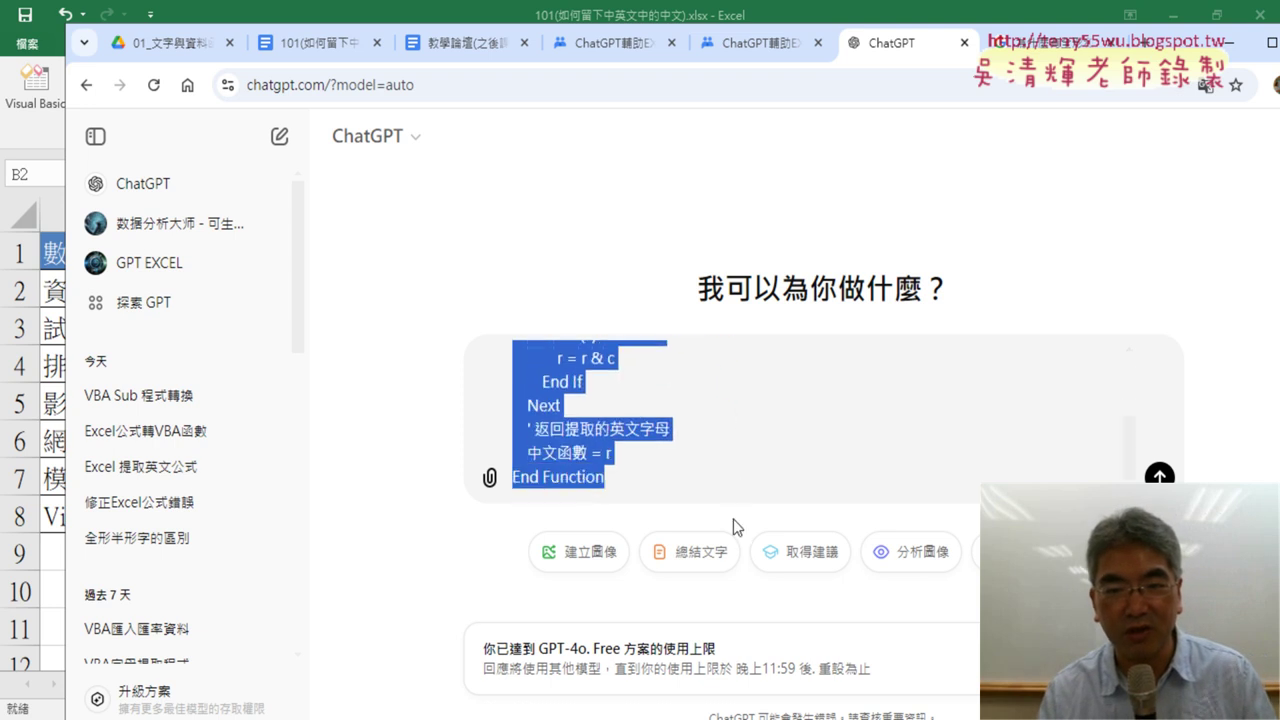
scroll(765, 358, up, 3)
scroll(777, 363, up, 3)
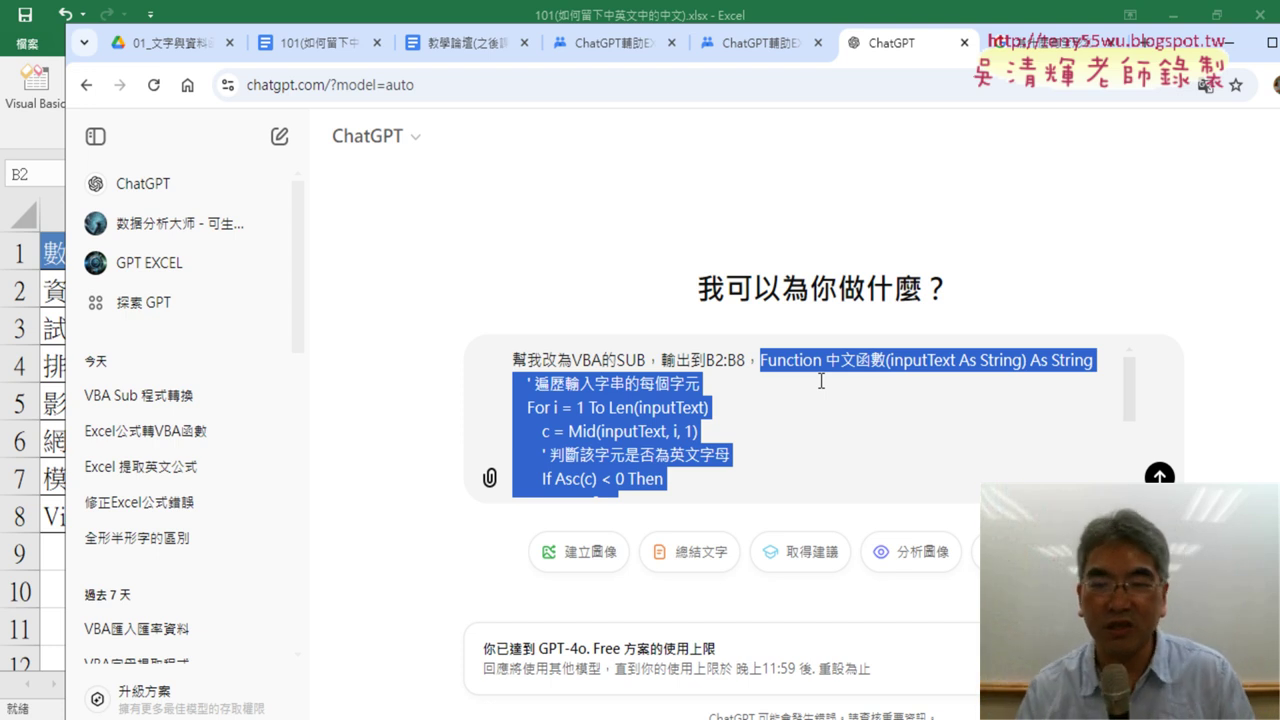
click(764, 366)
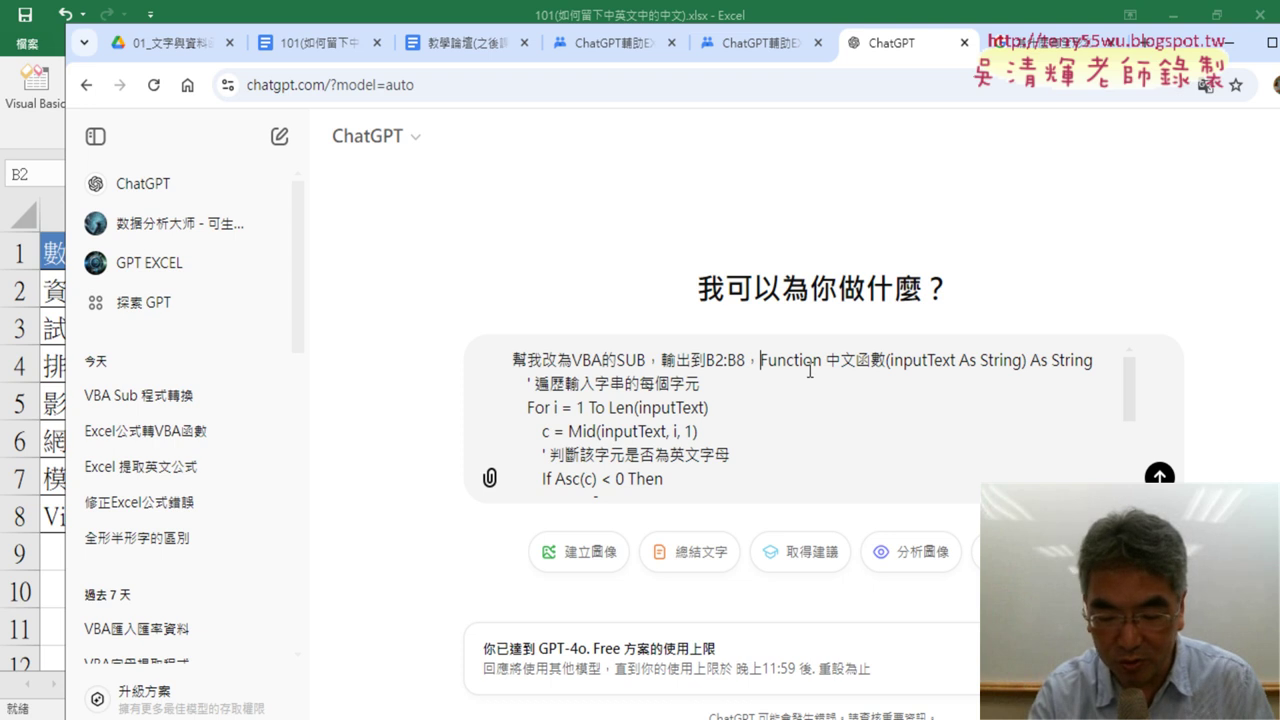
key(shift+Return)
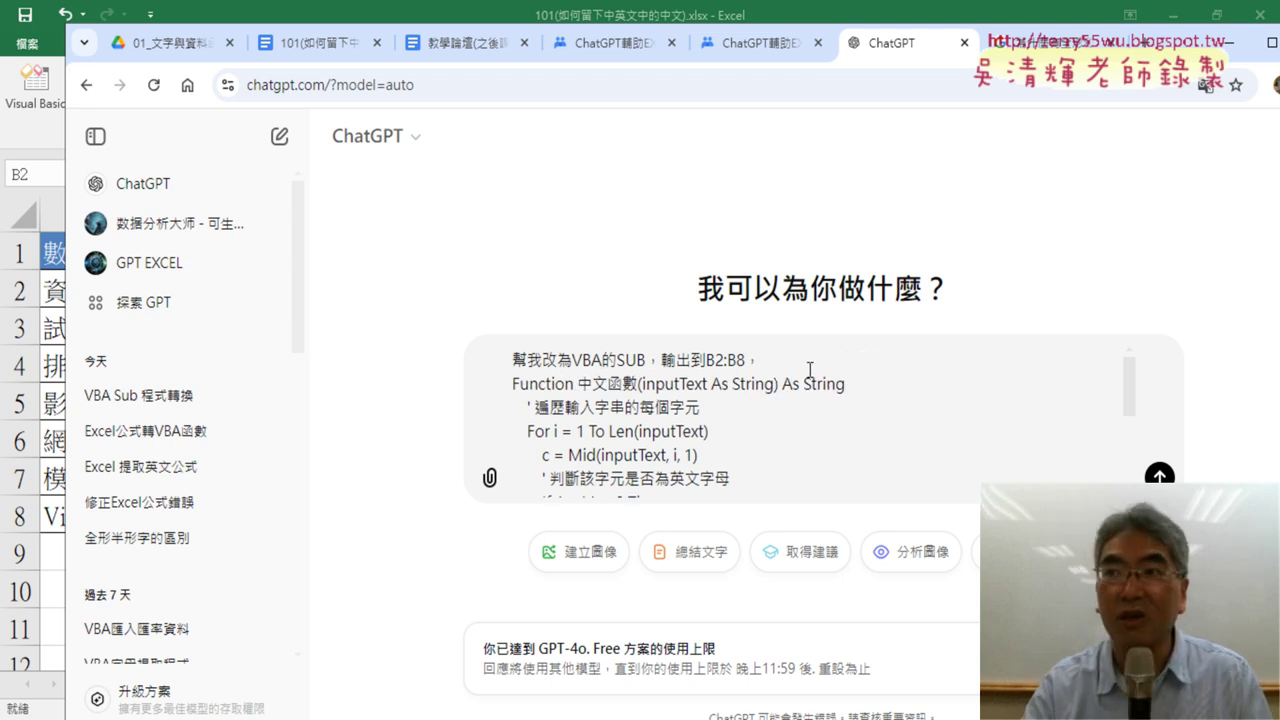
key(BackSpace)
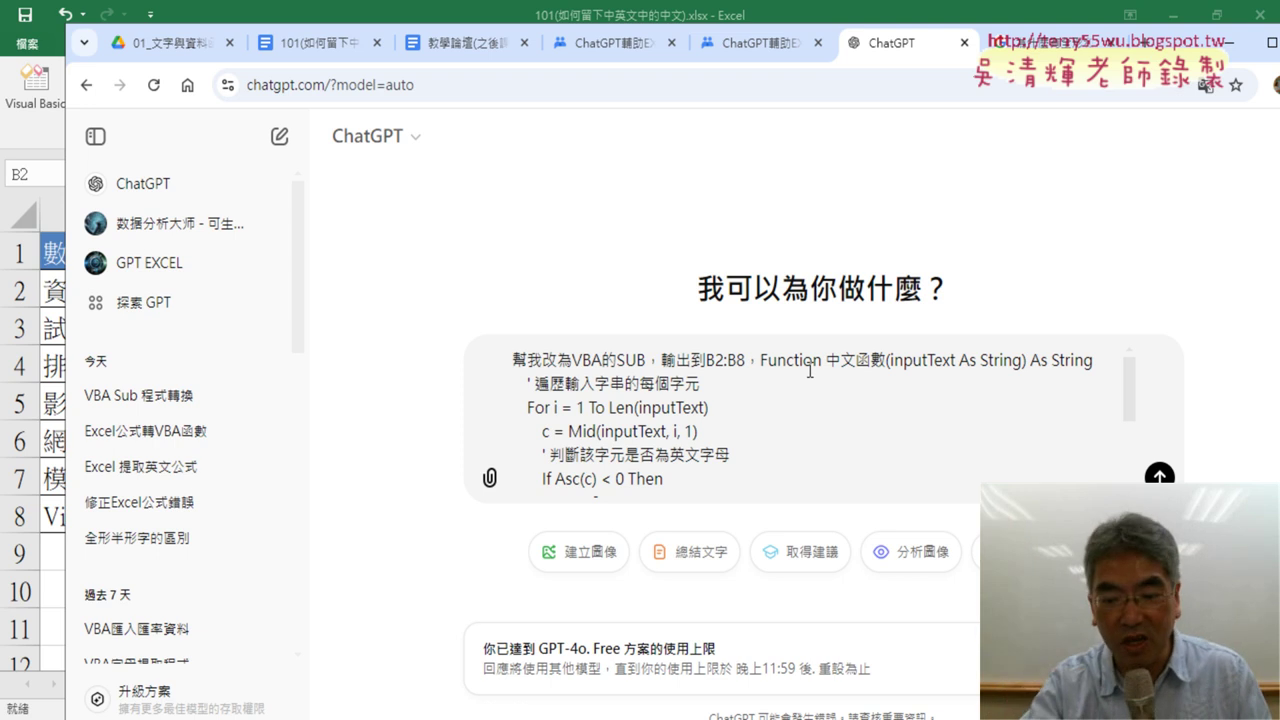
key(shift+Return)
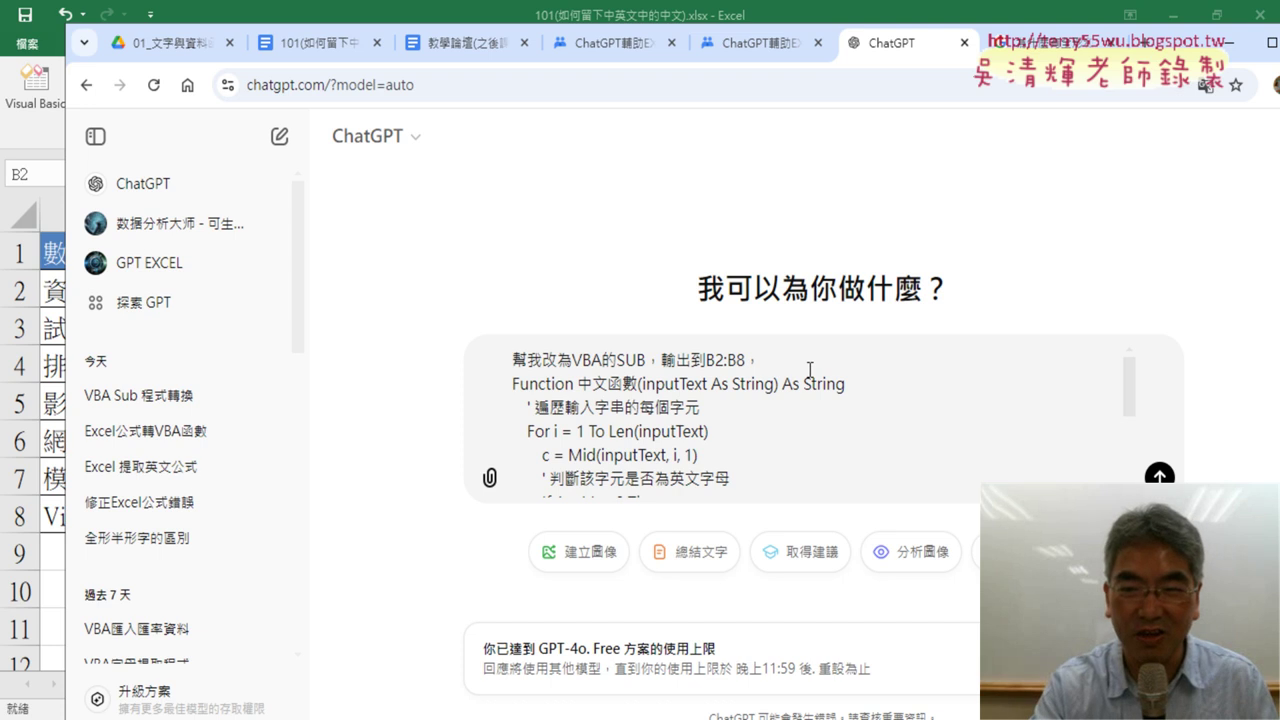
key(BackSpace)
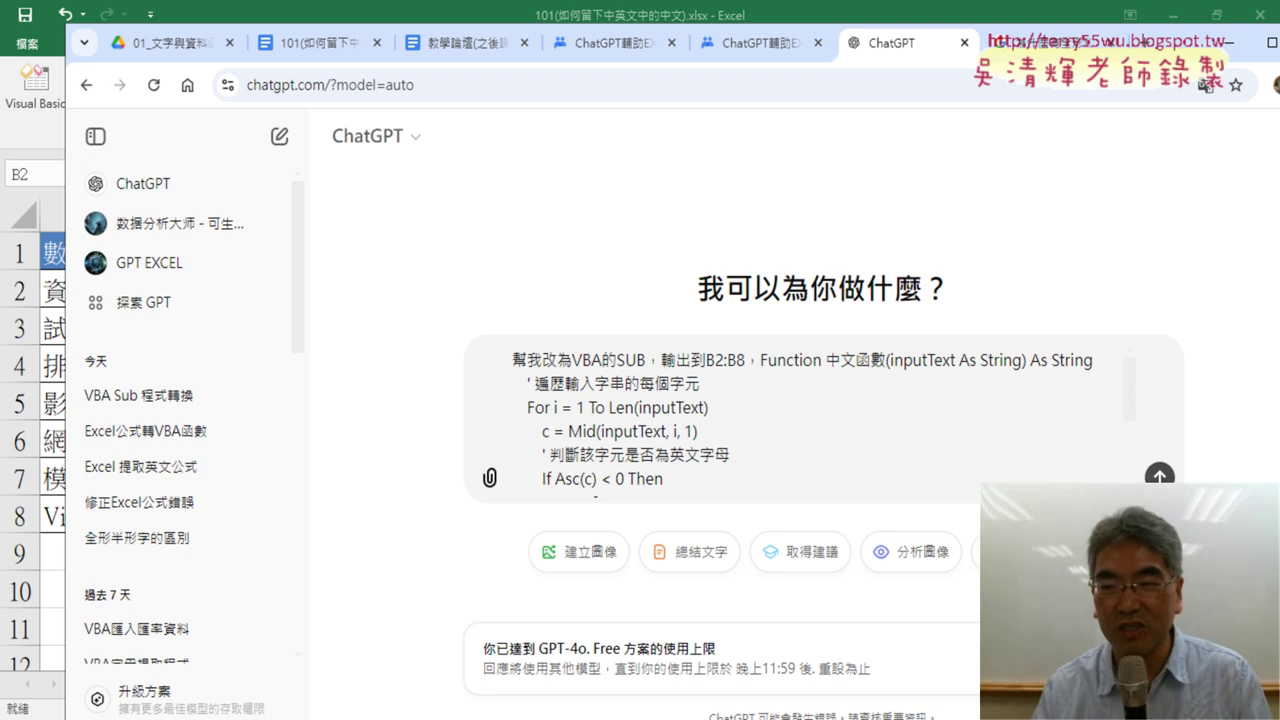
key(Return)
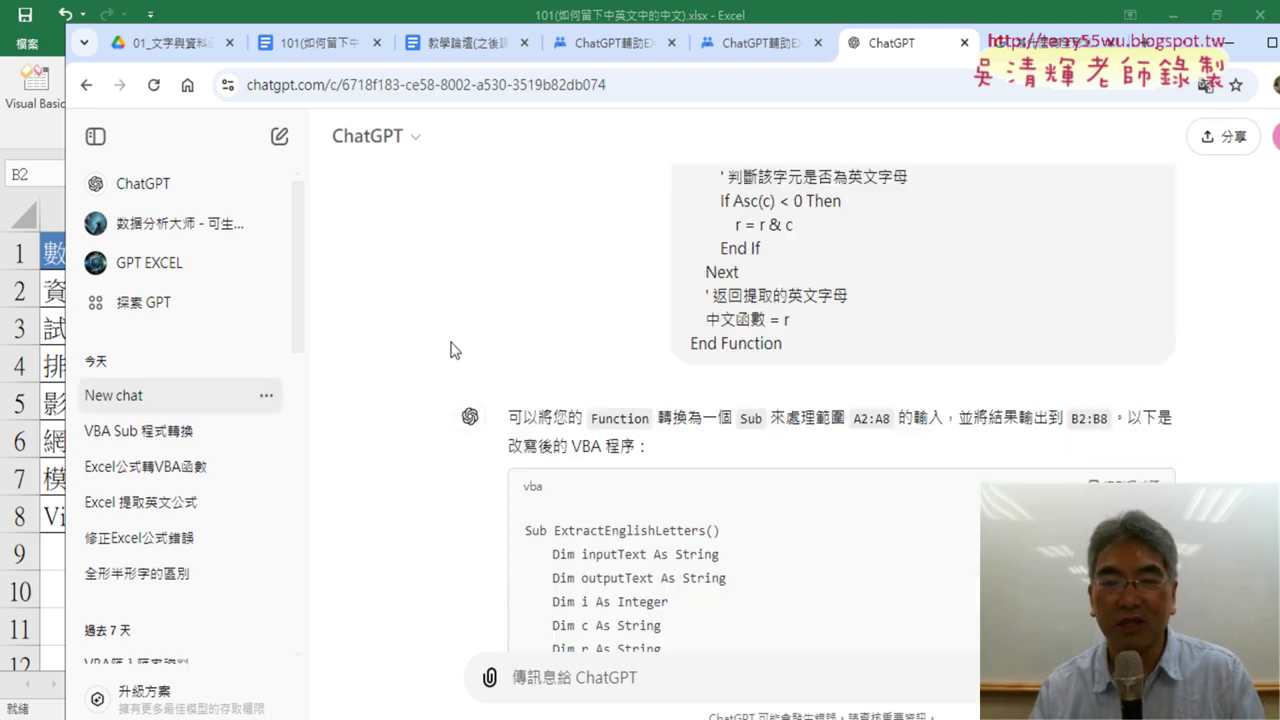
Review ChatGPT's reply, highlighting its note on converting to a Sub and the input range A2:A8
drag(508, 265, 690, 265)
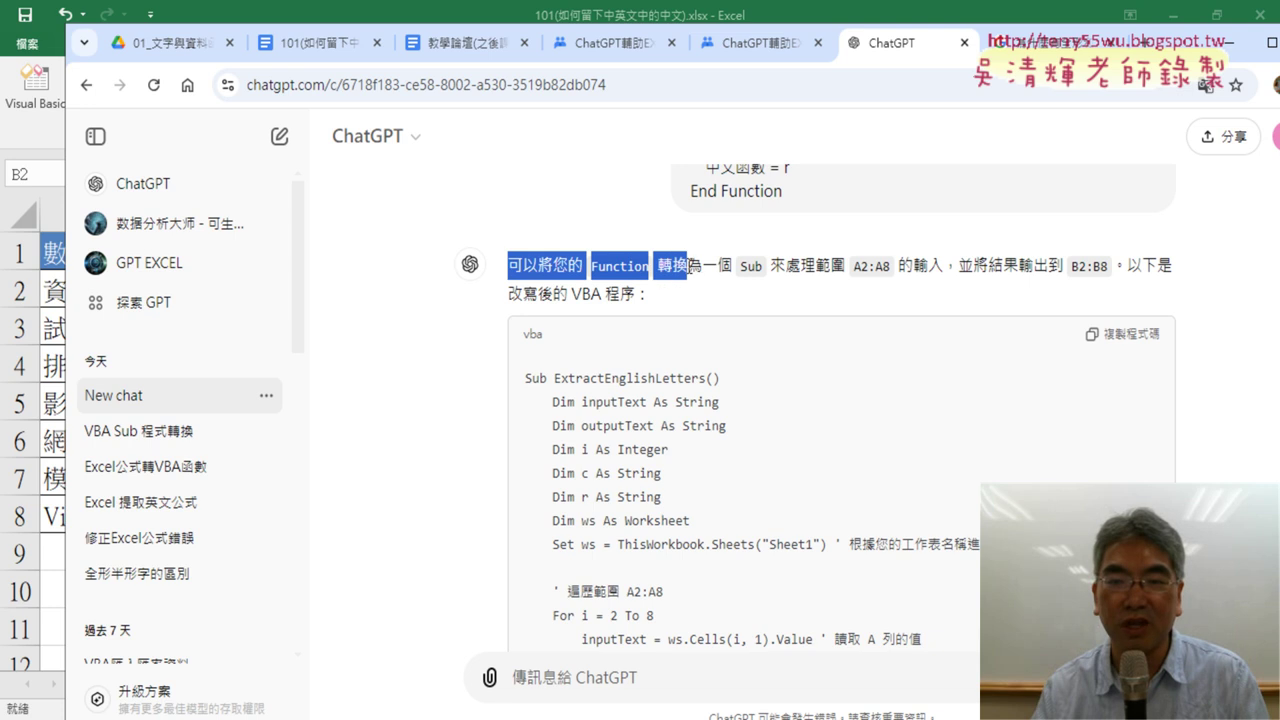
click(572, 266)
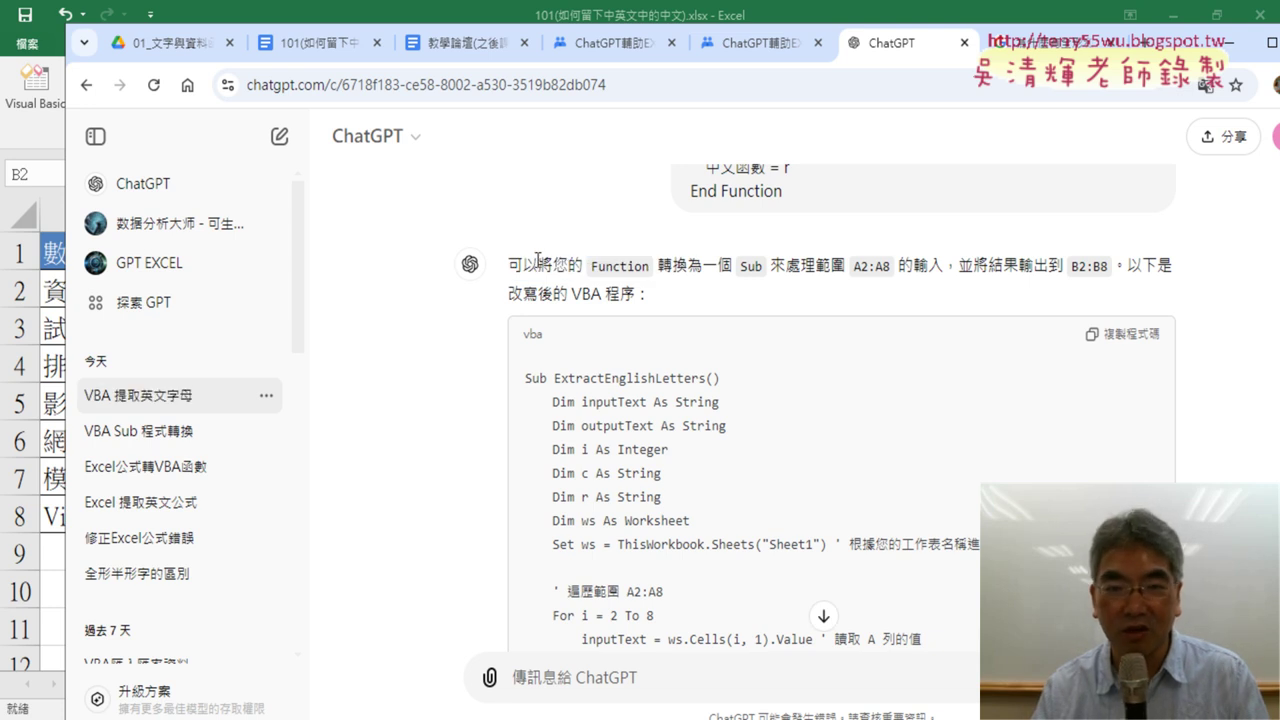
drag(595, 268, 893, 281)
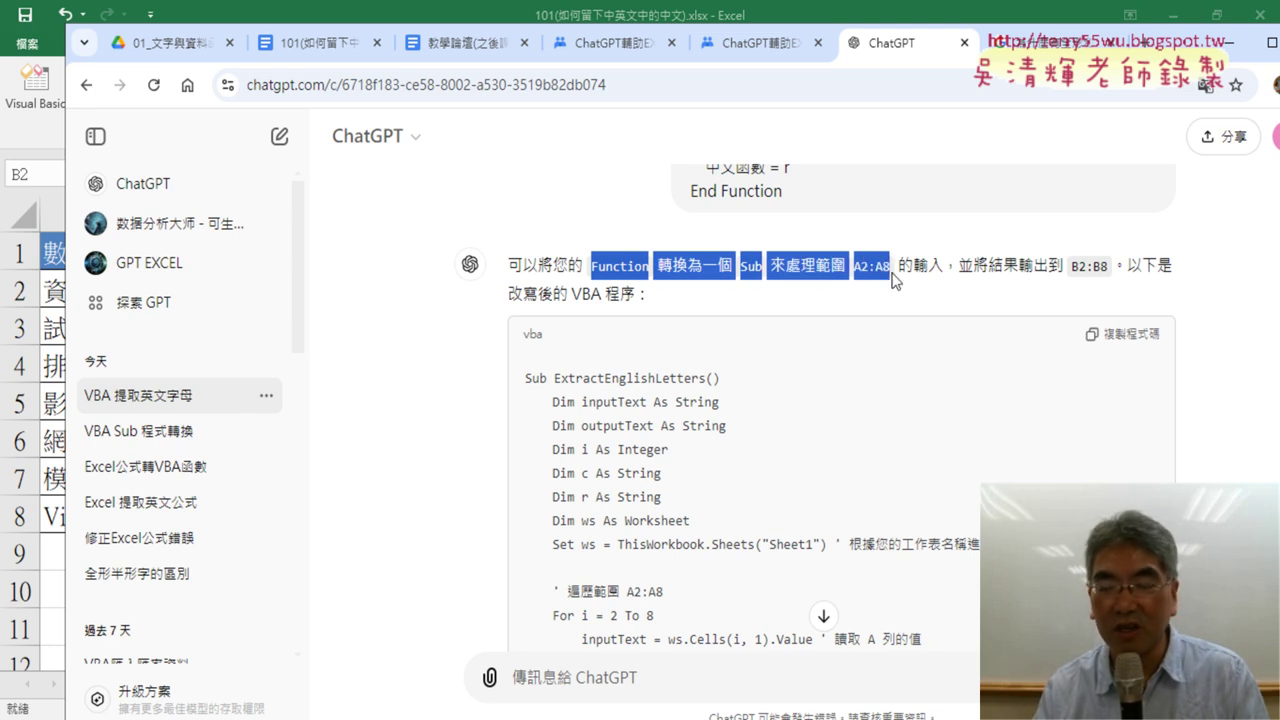
click(893, 281)
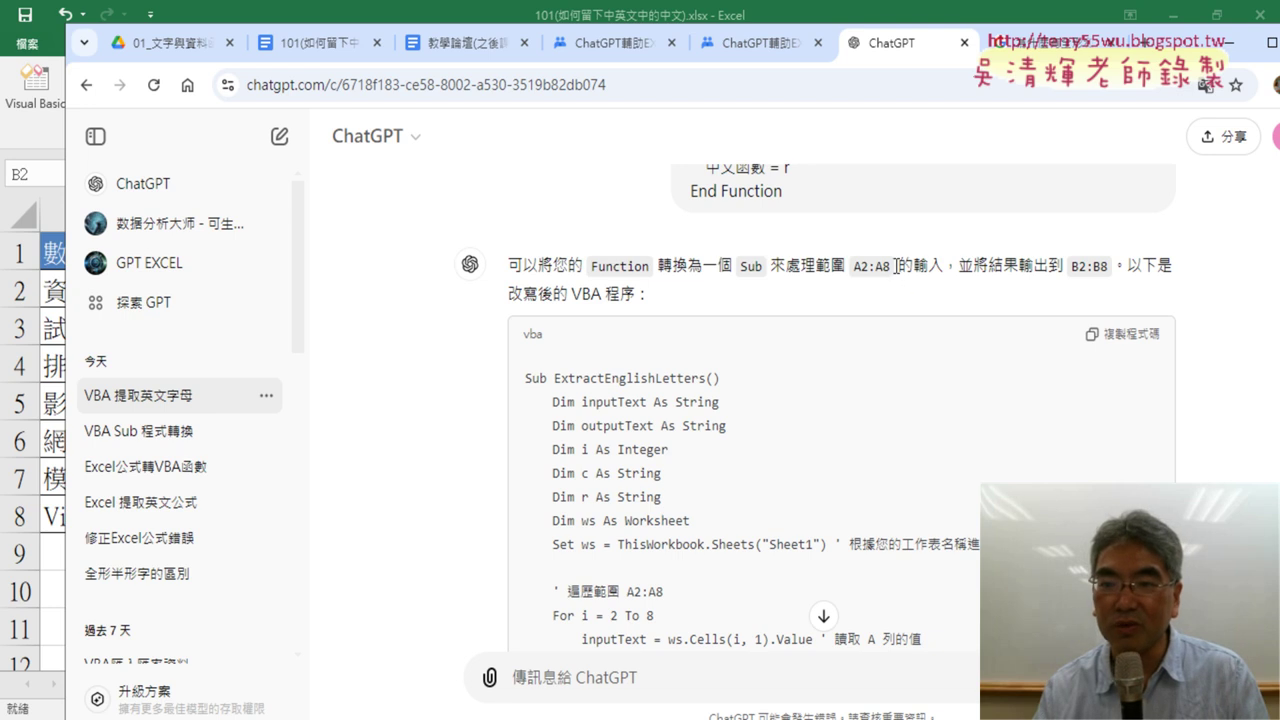
drag(885, 266, 848, 266)
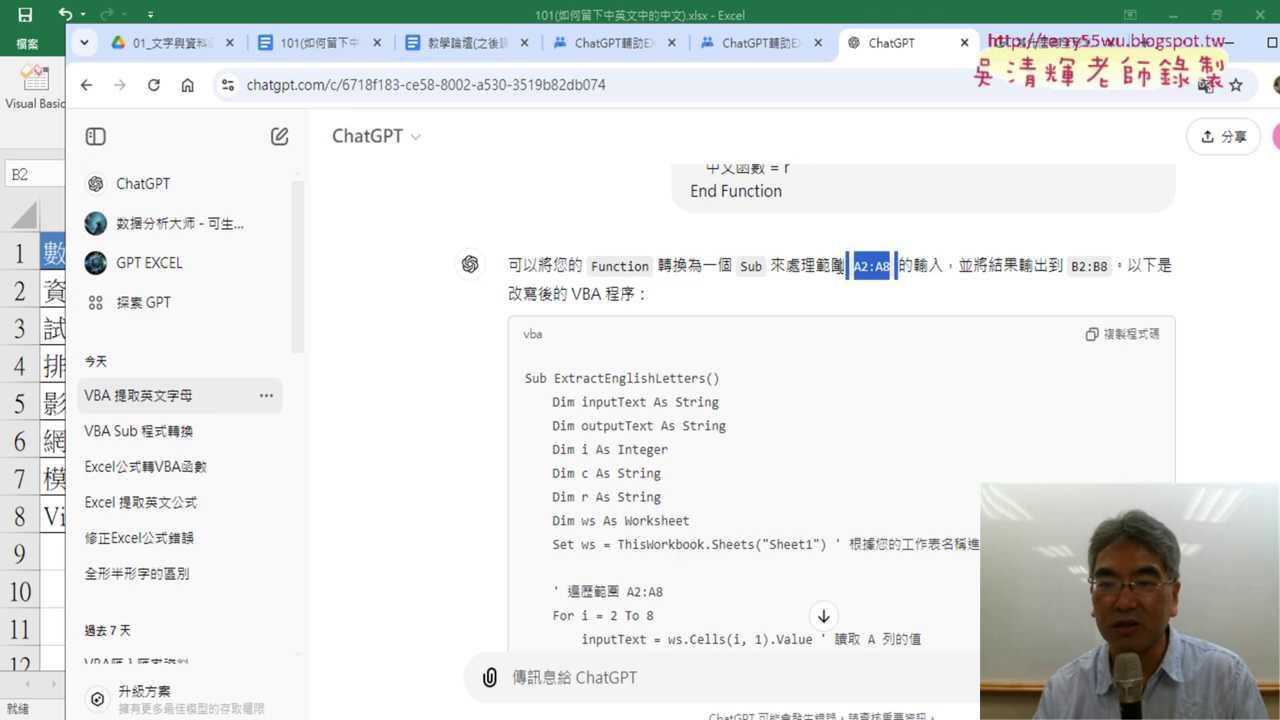
scroll(728, 272, up, 2)
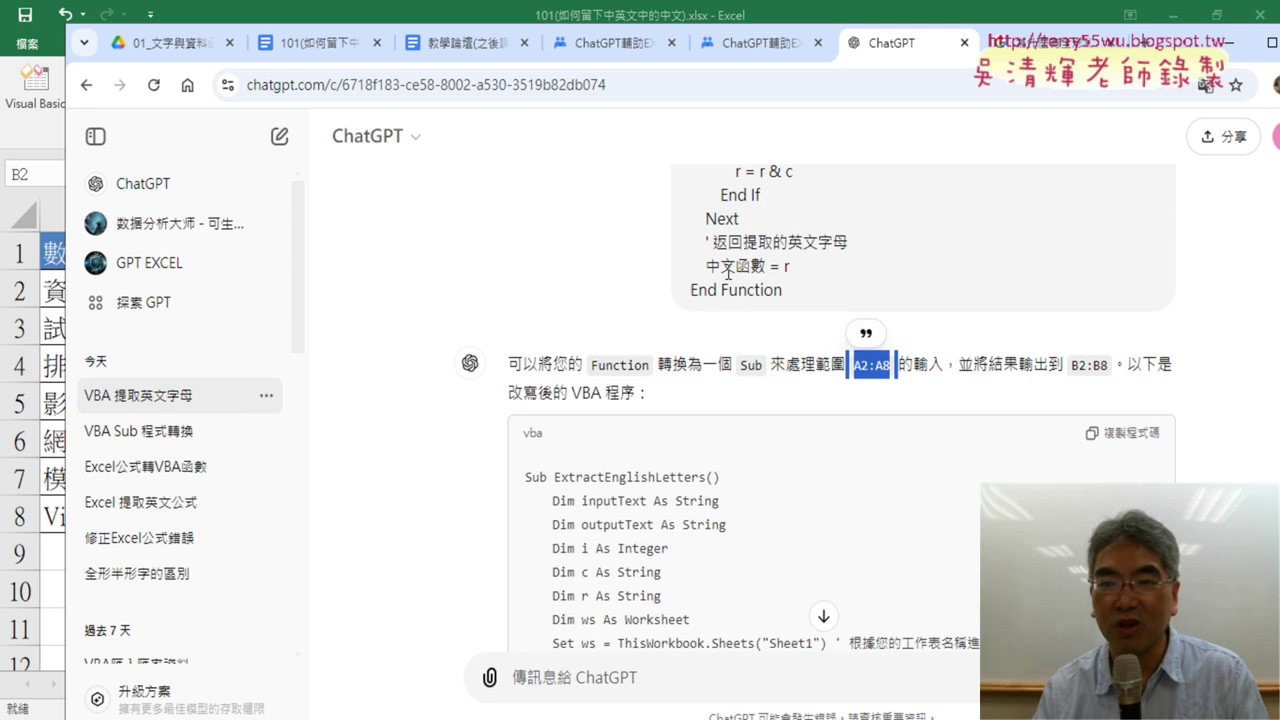
scroll(780, 265, up, 1)
Check the prompt's B2:B8 output request against the reply's A2:A8 input and B2:B8 output sentence
drag(838, 210, 908, 210)
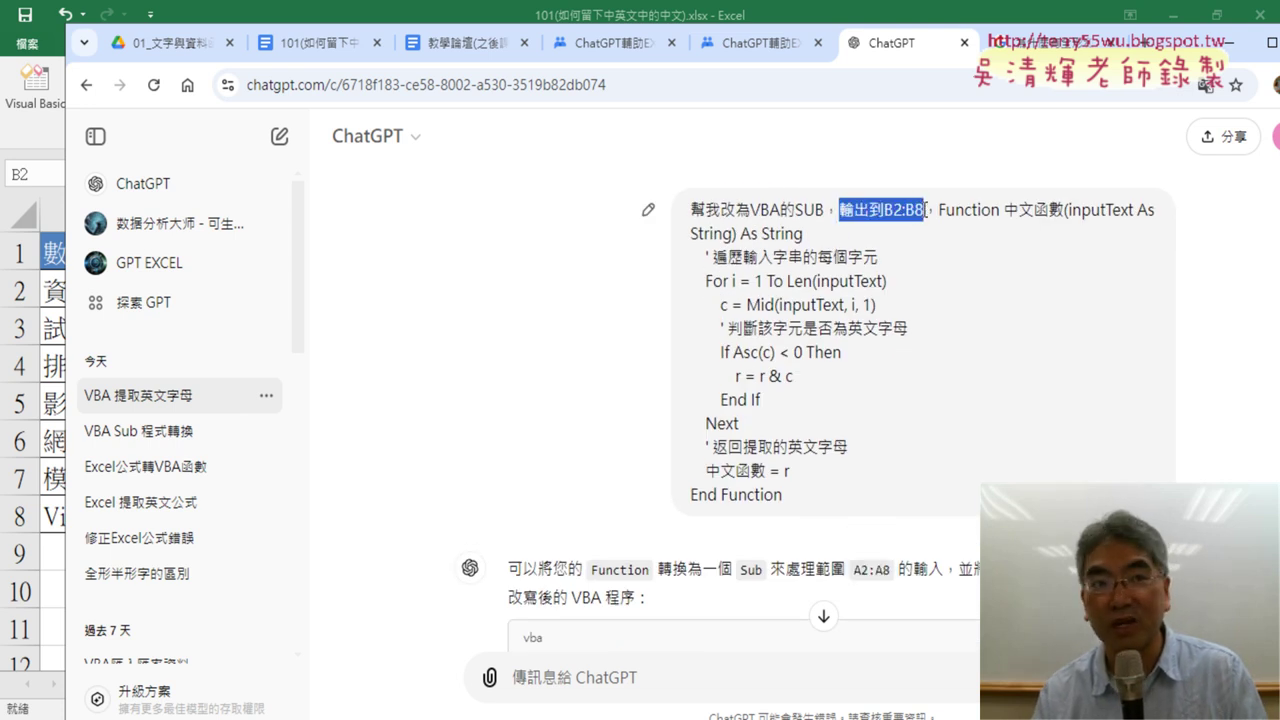
scroll(884, 349, down, 2)
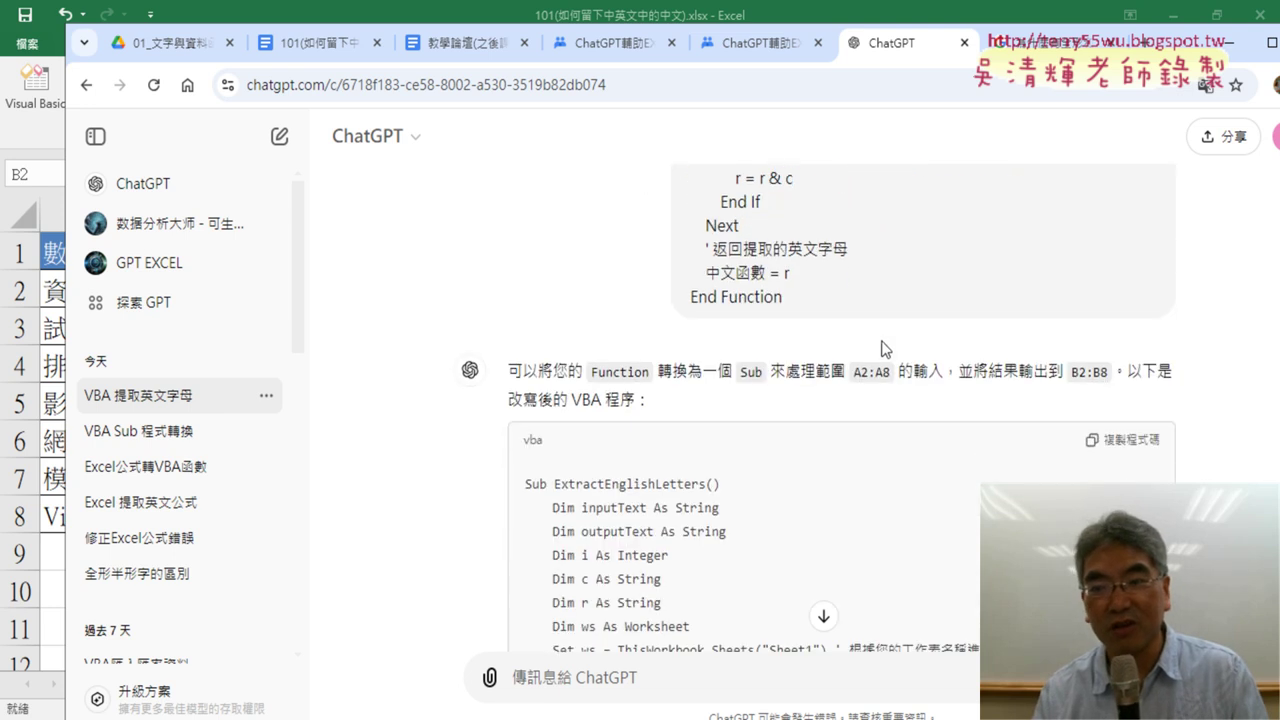
drag(850, 372, 896, 371)
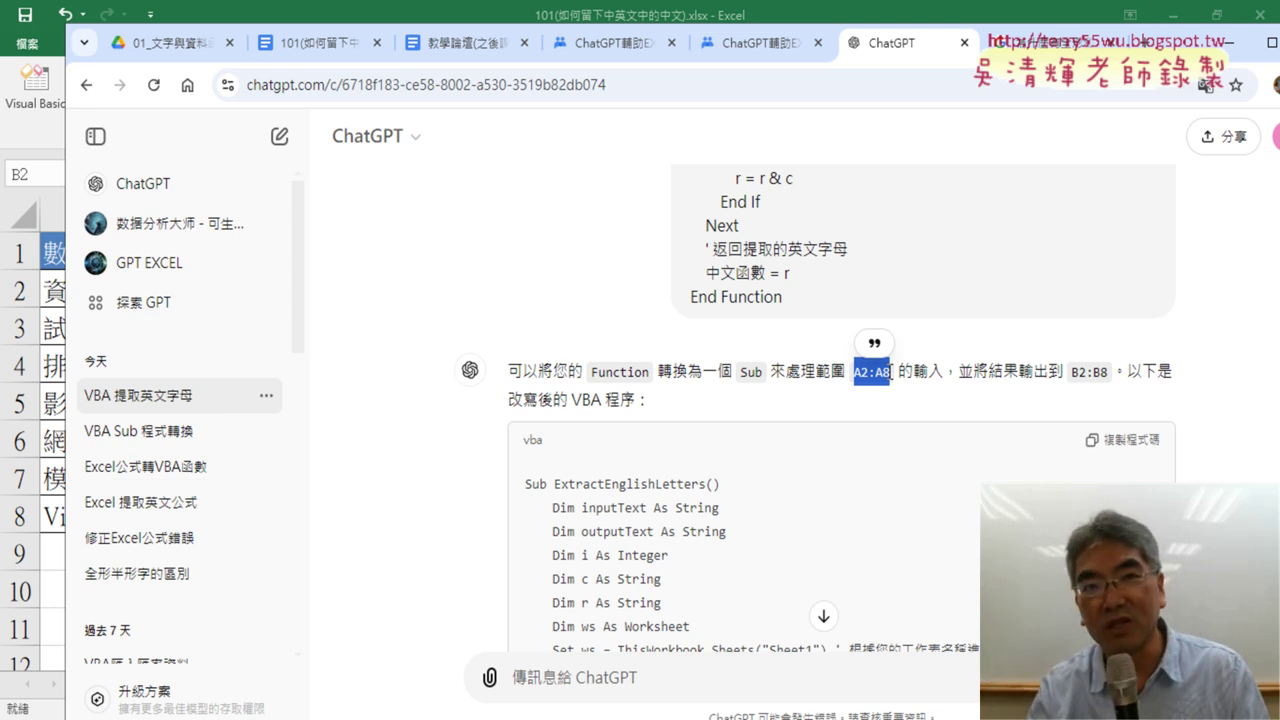
scroll(888, 372, up, 2)
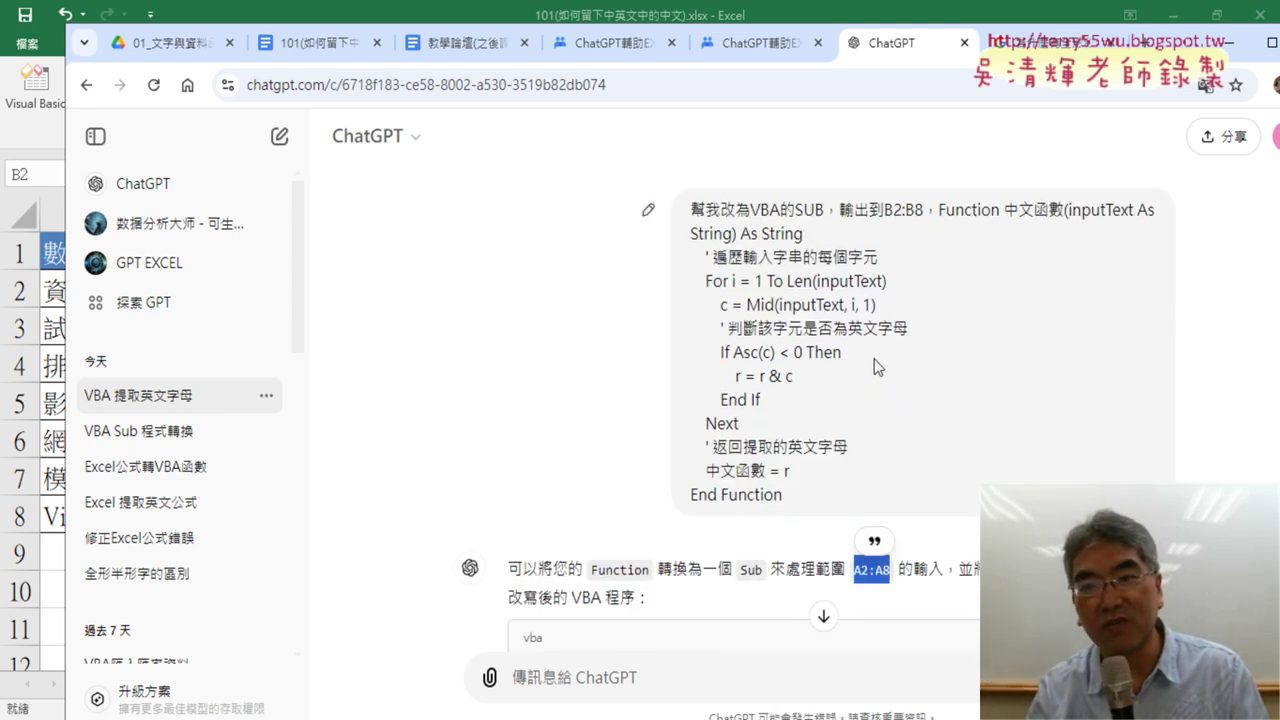
click(918, 207)
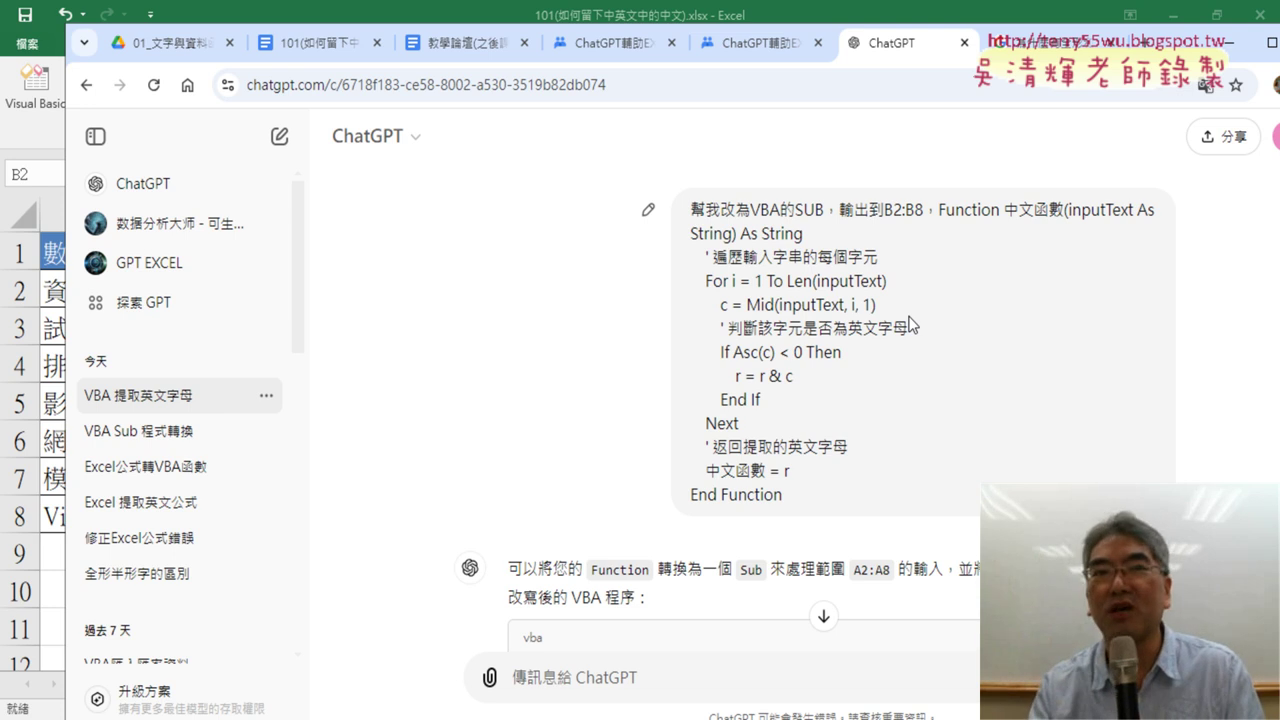
scroll(910, 322, down, 2)
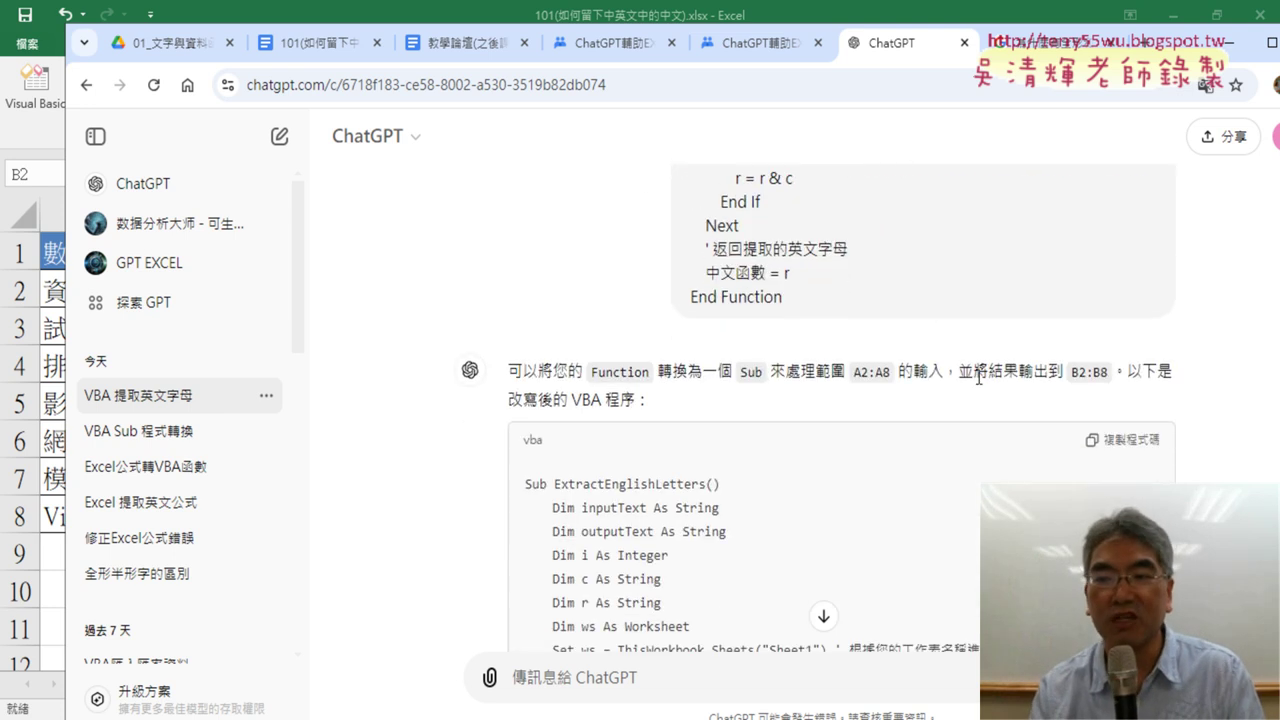
scroll(818, 370, down, 1)
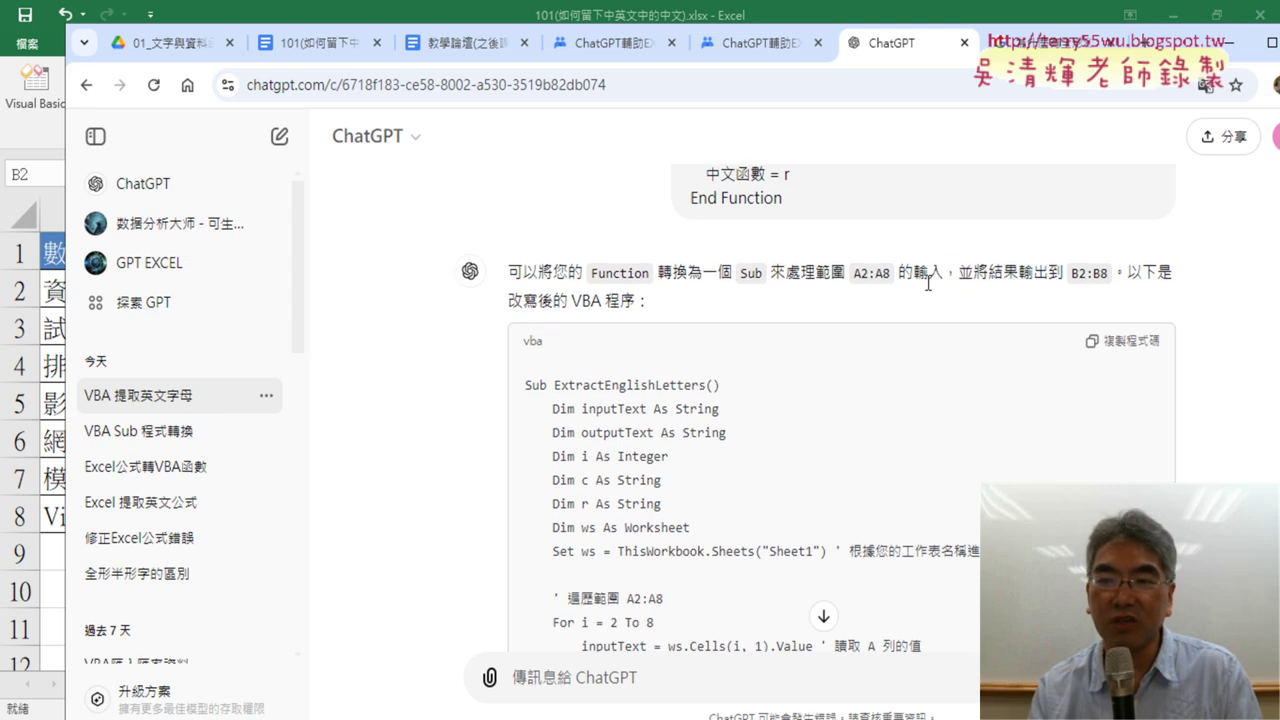
drag(955, 272, 1190, 296)
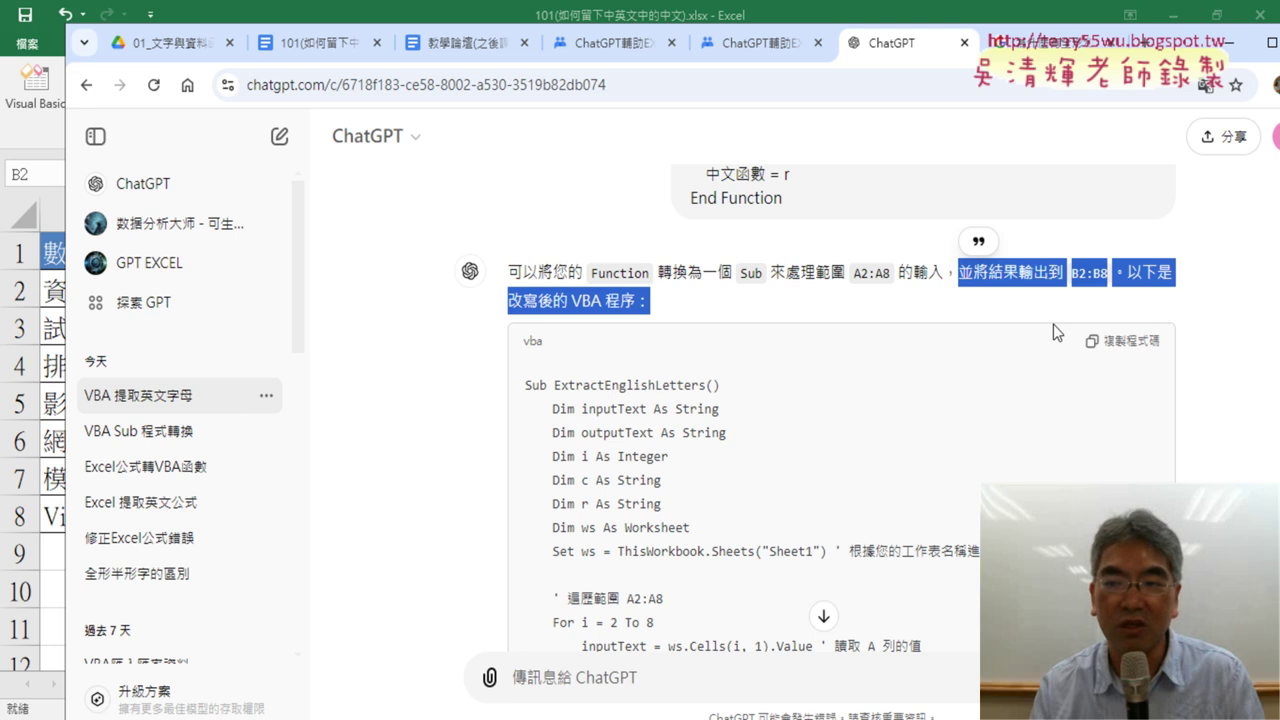
scroll(1053, 324, down, 1)
Copy ChatGPT's rewritten ExtractEnglishLetters Sub code and switch back to the Excel workbook
click(1124, 242)
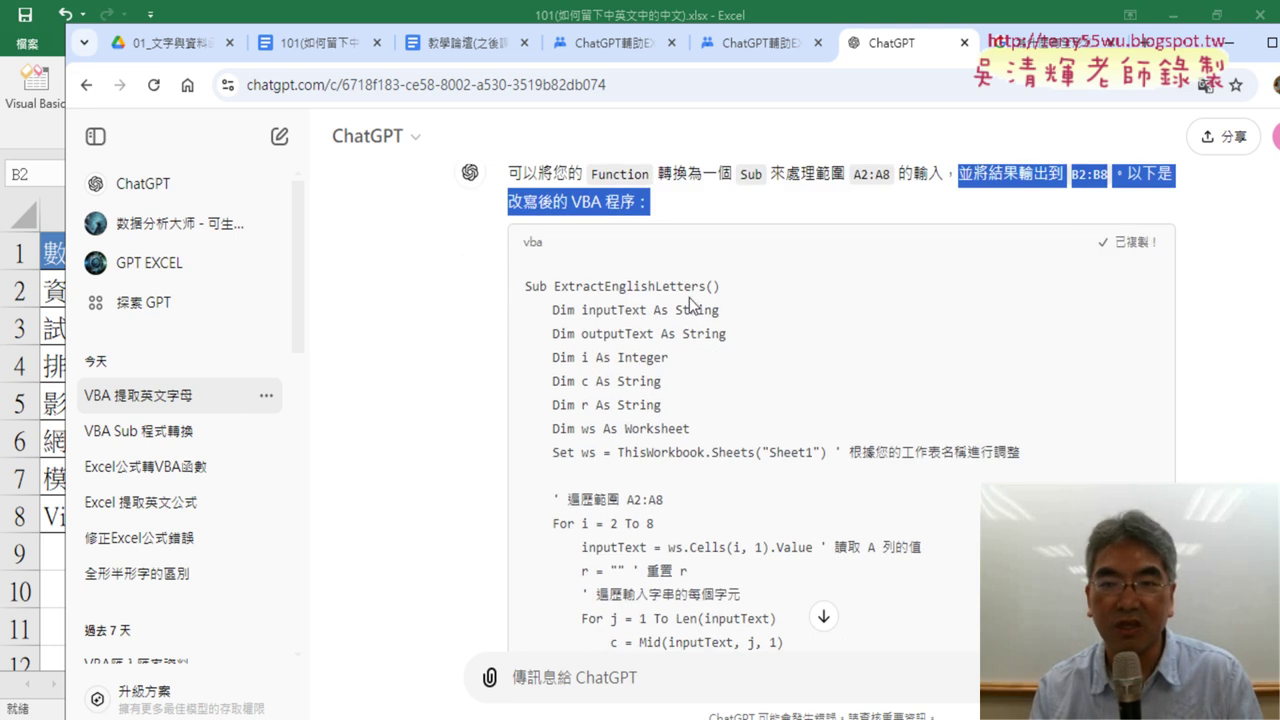
drag(554, 287, 706, 287)
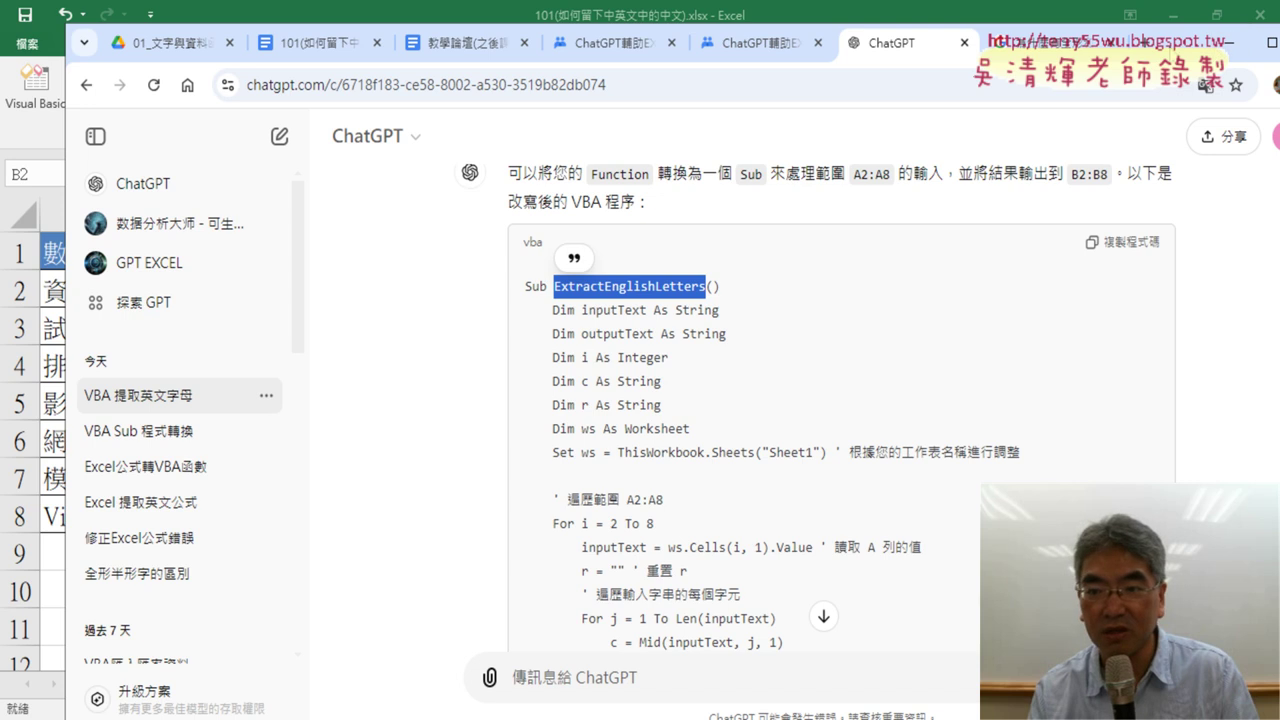
click(1230, 42)
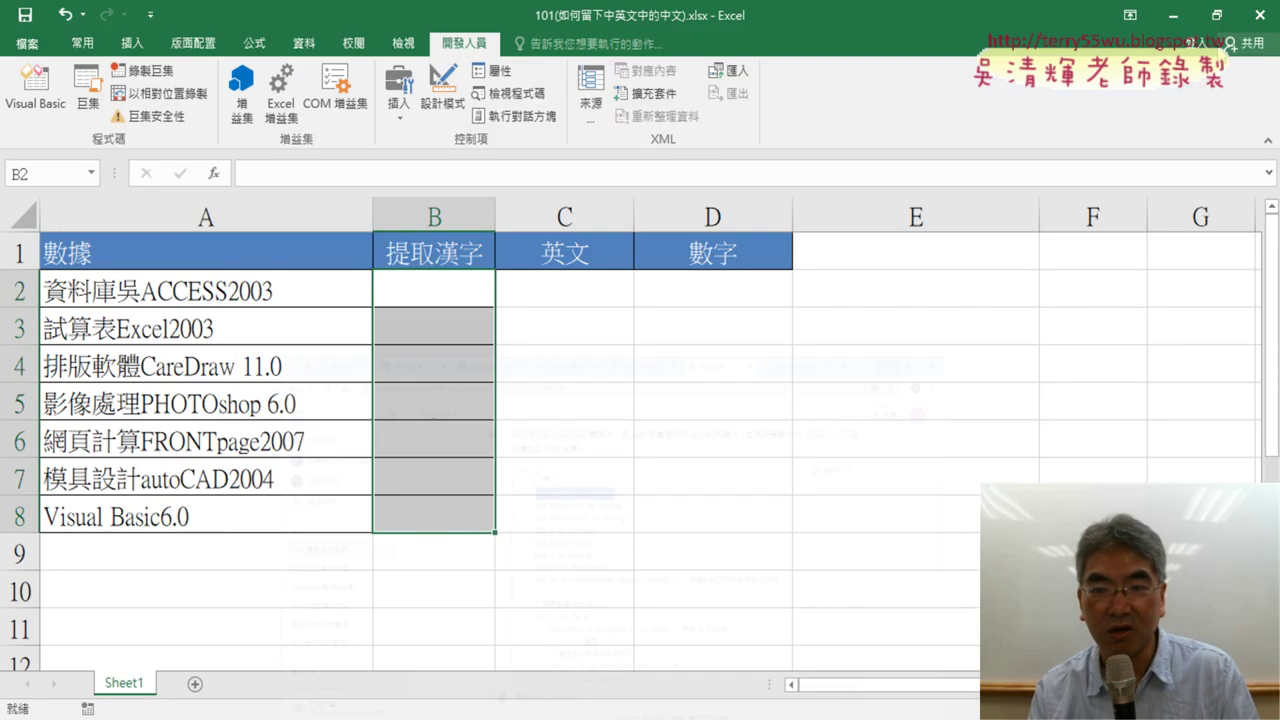
Paste the copied macro below the last function in Module1 and rename it from ExtractEnglishLetters to 中文
click(45, 88)
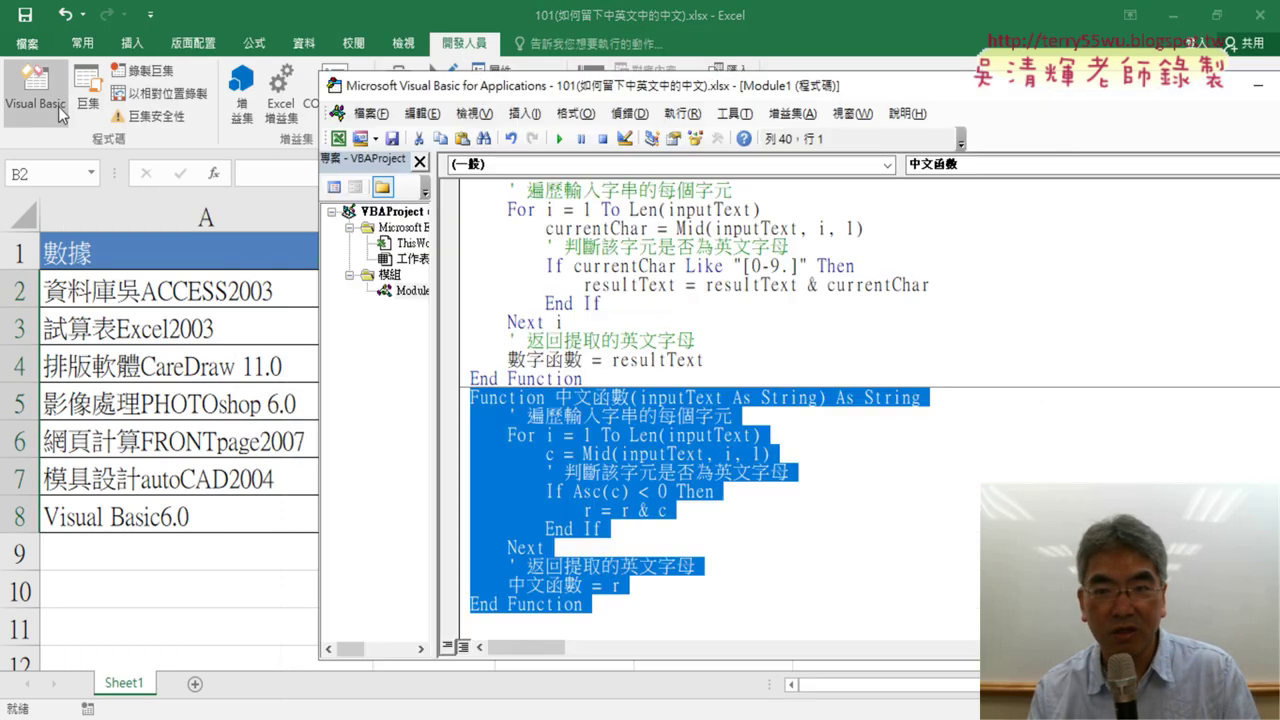
click(520, 628)
key(ctrl+v)
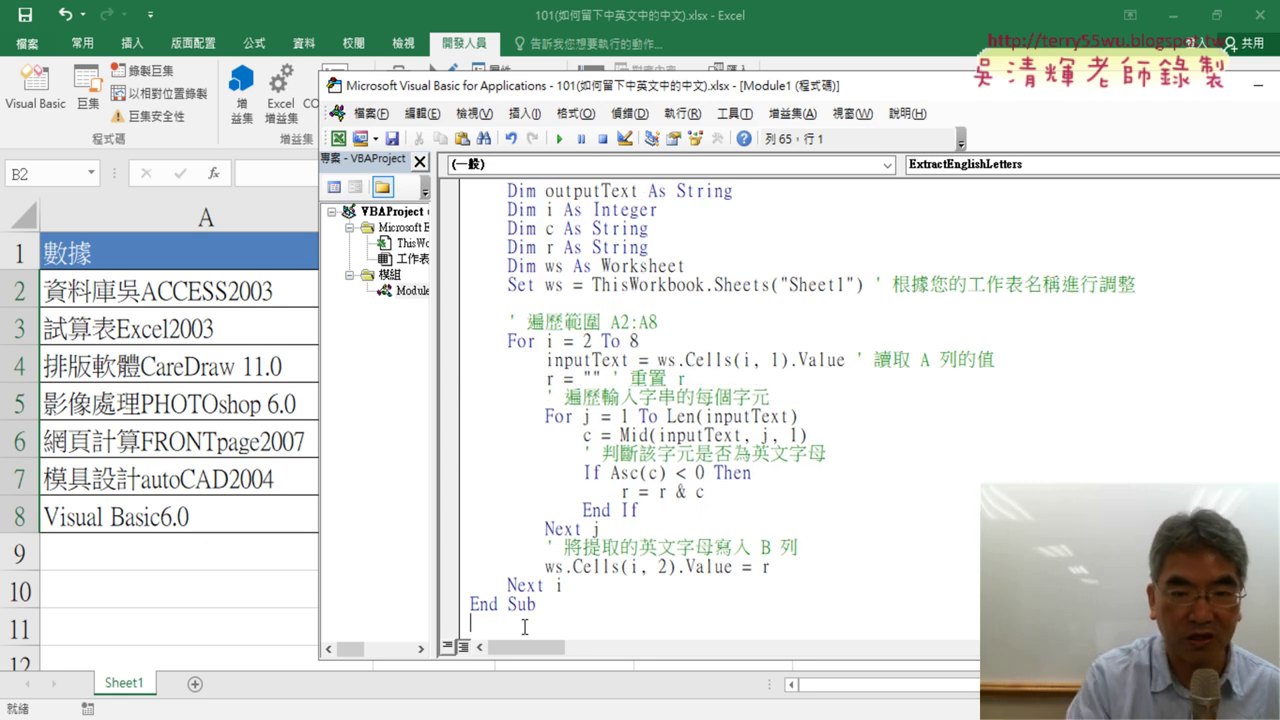
scroll(505, 211, up, 1)
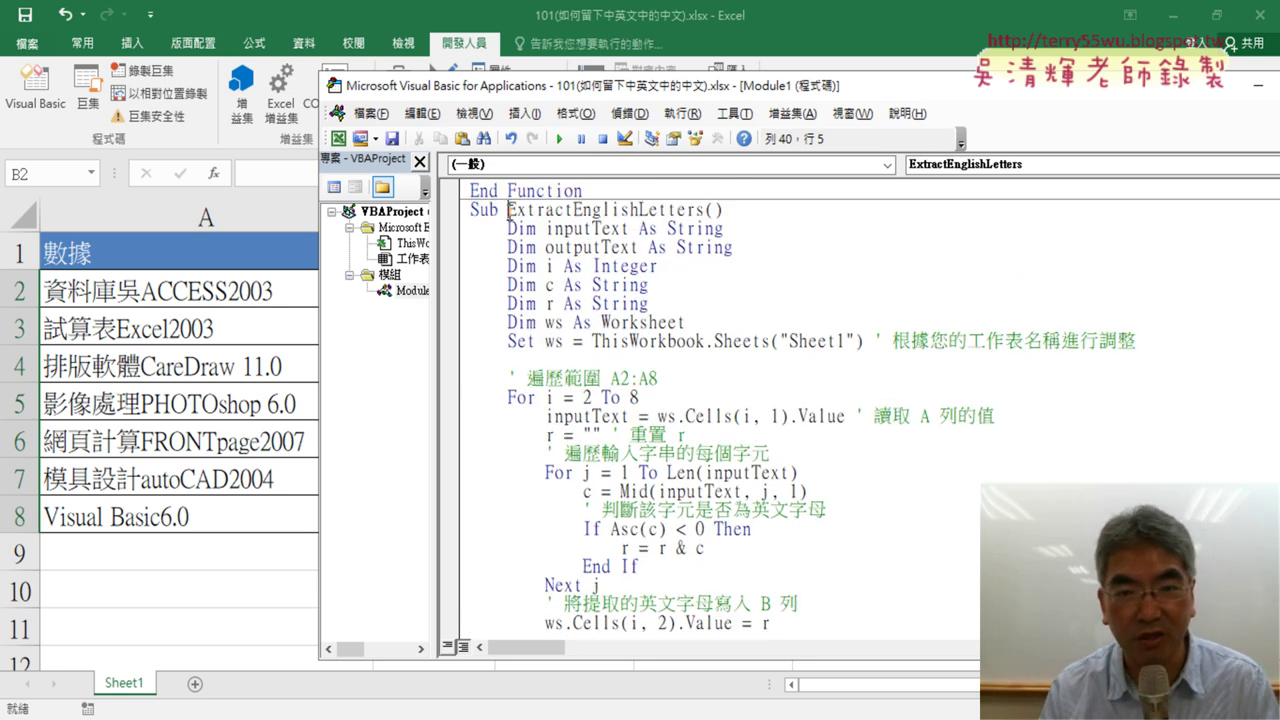
drag(508, 210, 707, 210)
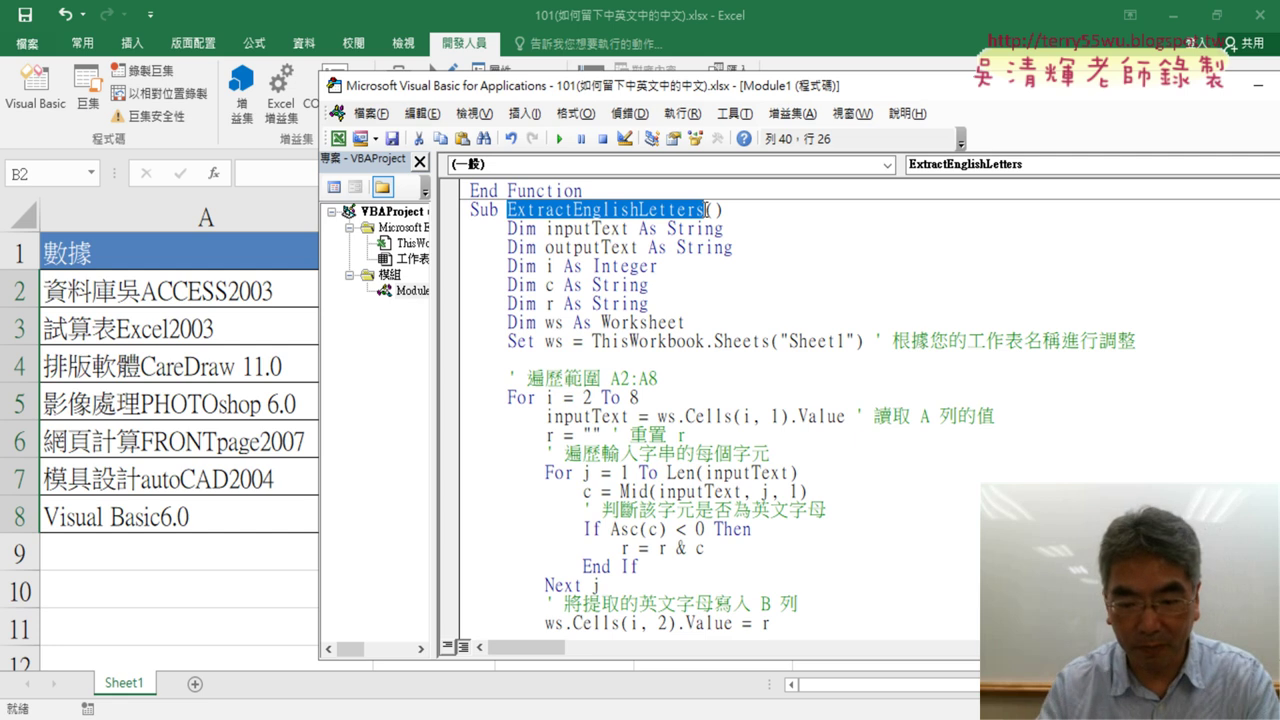
key(Delete)
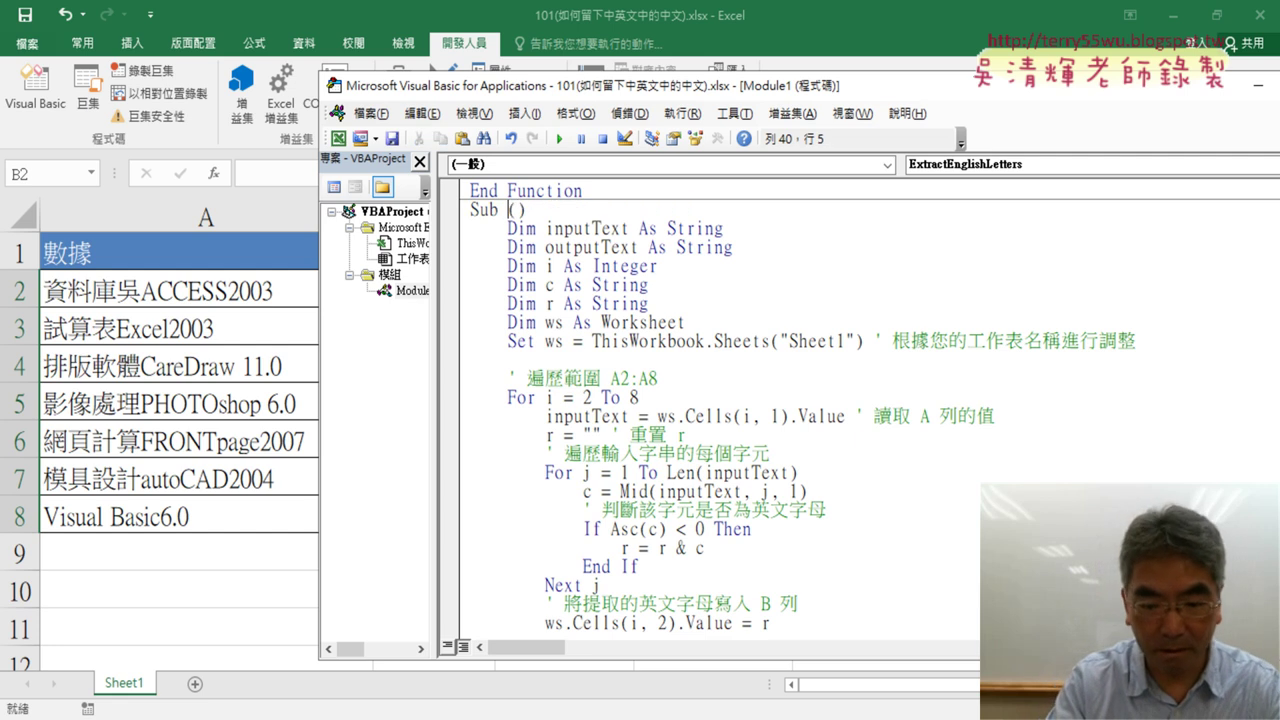
text(中)
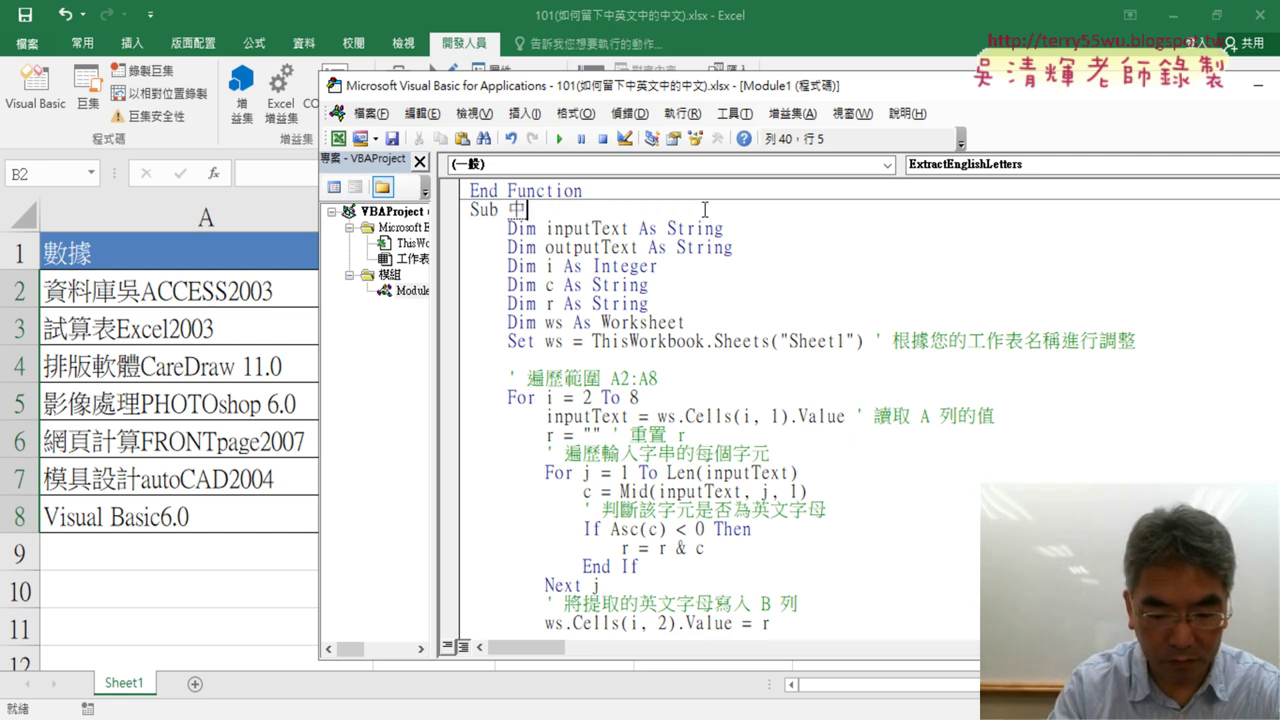
text(文)
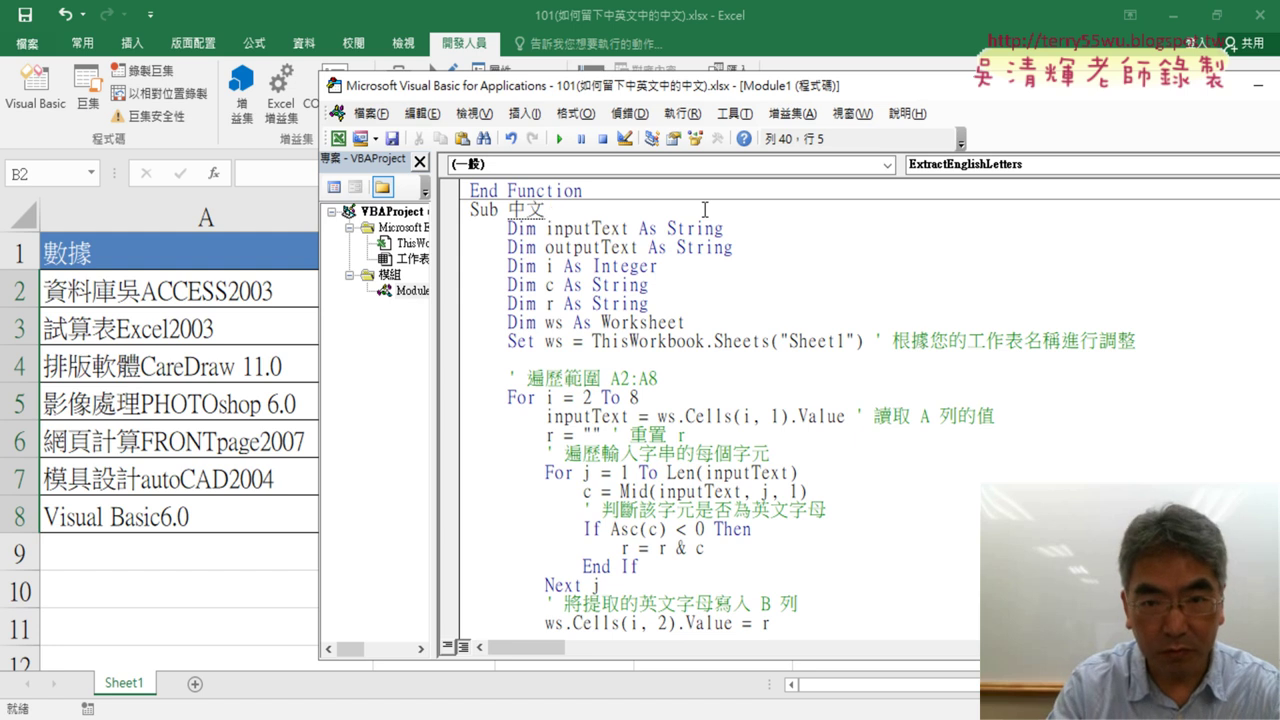
key(Return)
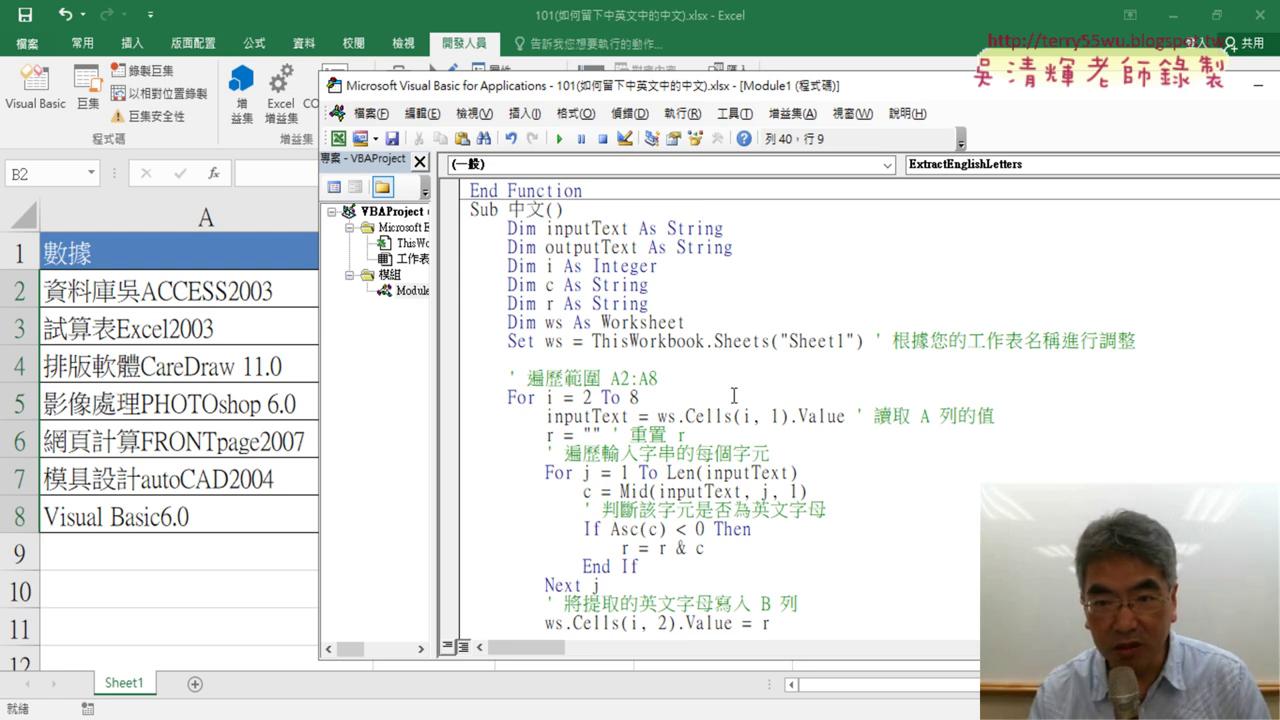
Review the pasted code, highlighting the Asc(c) test and the Sheet1 reference
scroll(734, 396, down, 1)
scroll(810, 383, down, 1)
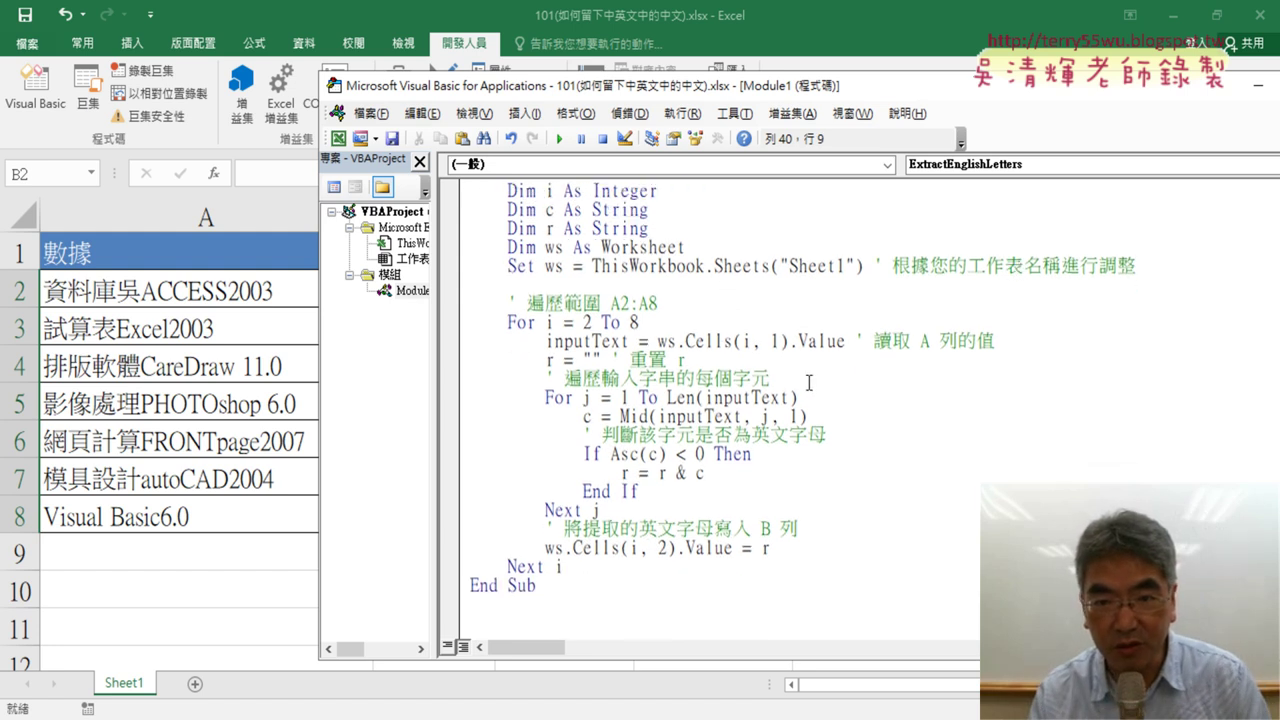
double_click(660, 455)
drag(660, 455, 612, 455)
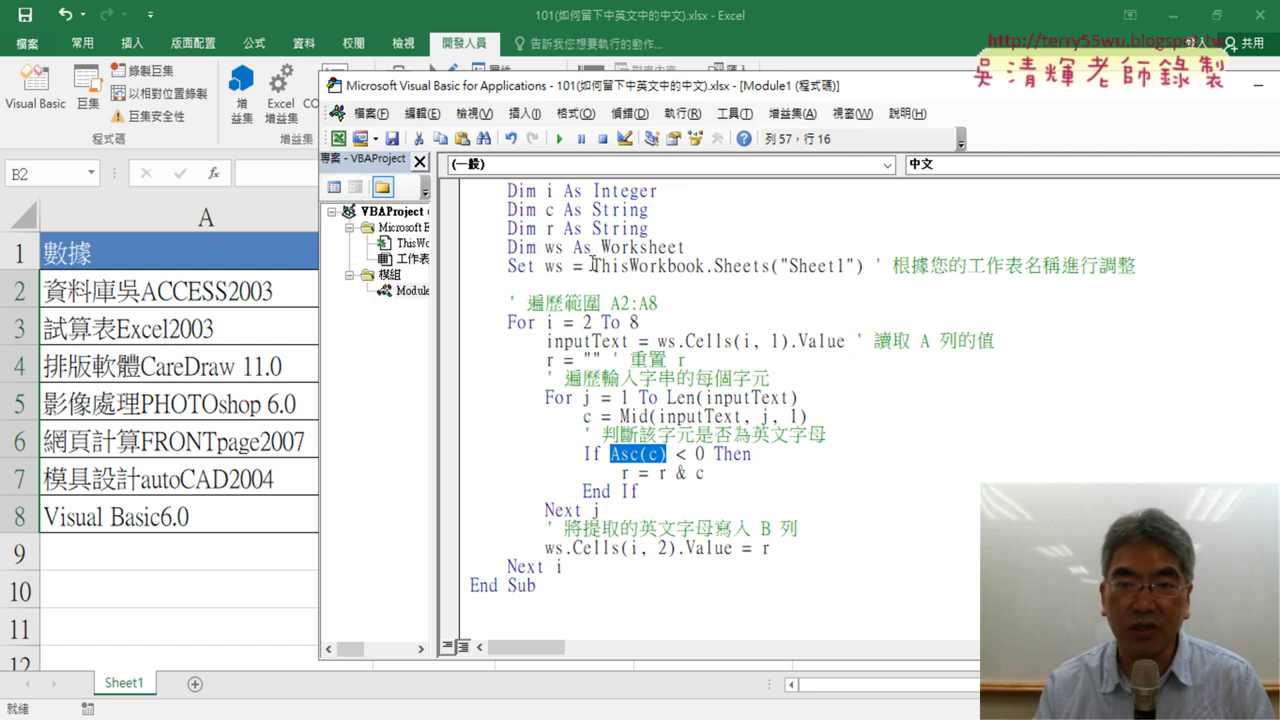
drag(850, 265, 789, 266)
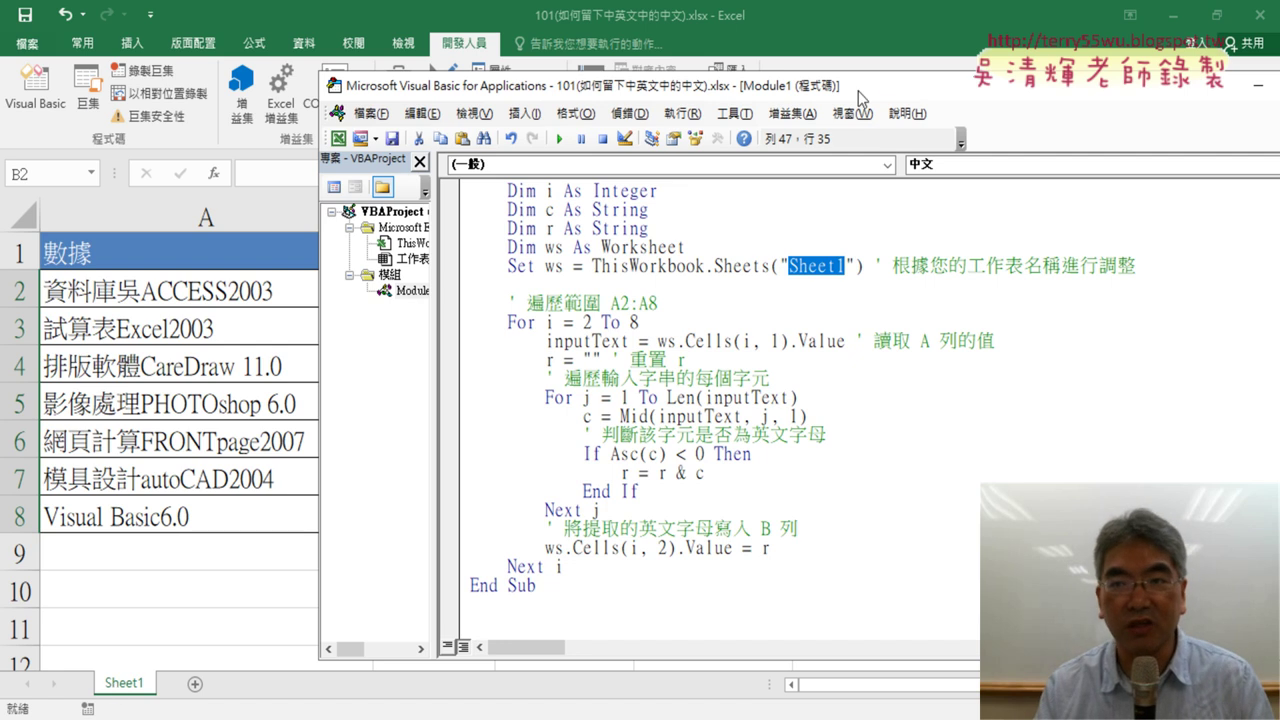
drag(858, 100, 1078, 95)
Run Sub 中文 from the toolbar so B2:B7 fill with the extracted Chinese text
scroll(935, 295, up, 1)
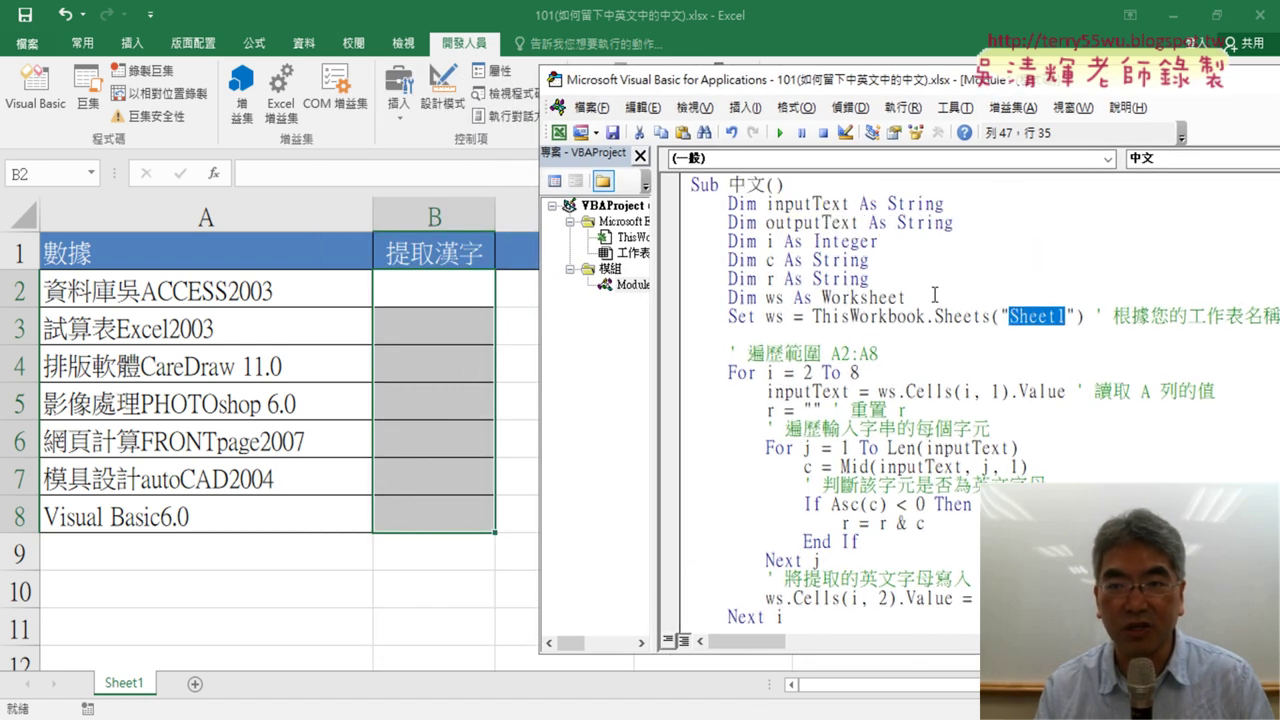
click(876, 317)
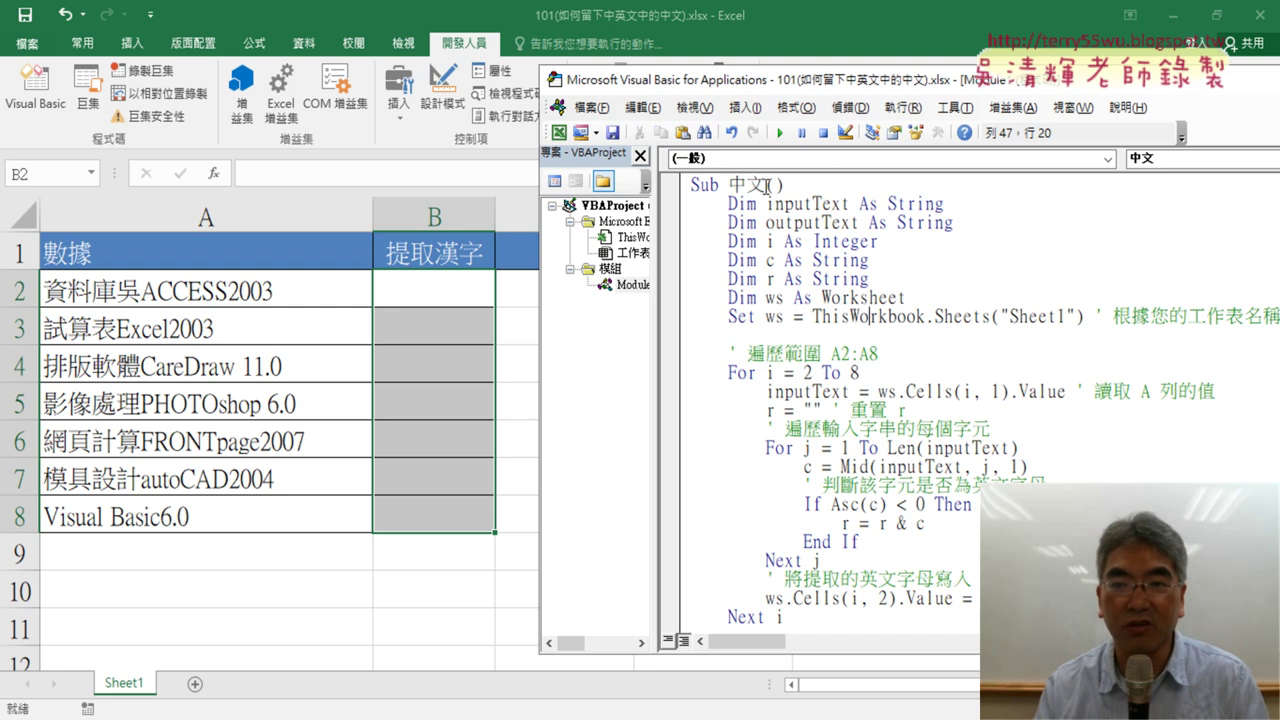
drag(766, 184, 728, 184)
click(737, 256)
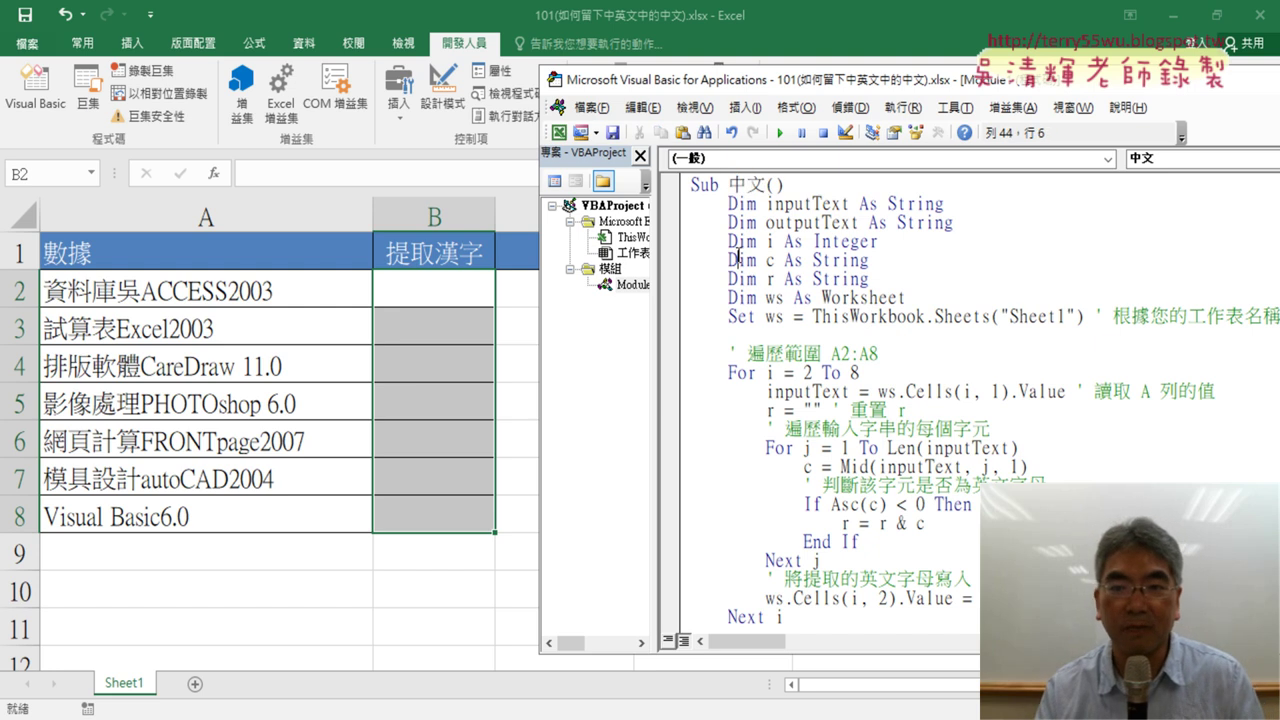
click(782, 132)
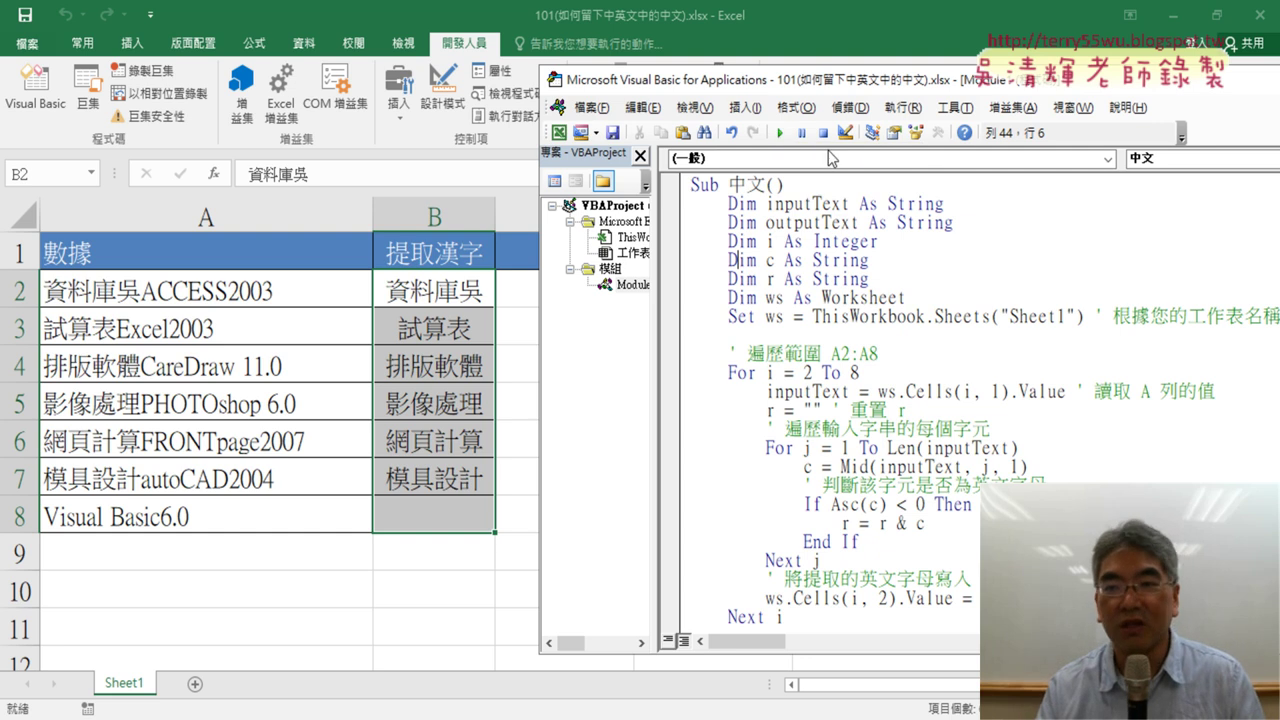
drag(837, 86, 784, 46)
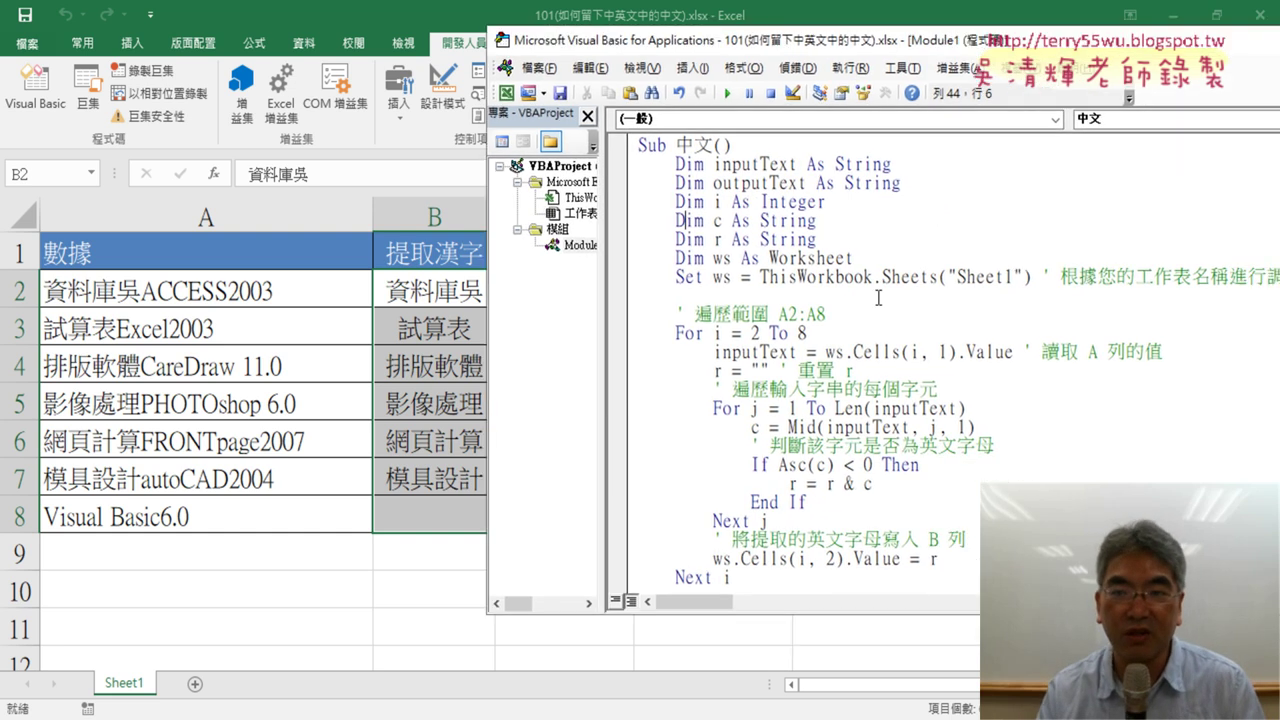
Delete the unneeded variable declaration lines and the blank line left after them
mouse_move(855, 258)
mouse_down()
mouse_move(612, 180)
mouse_move(606, 166)
mouse_up()
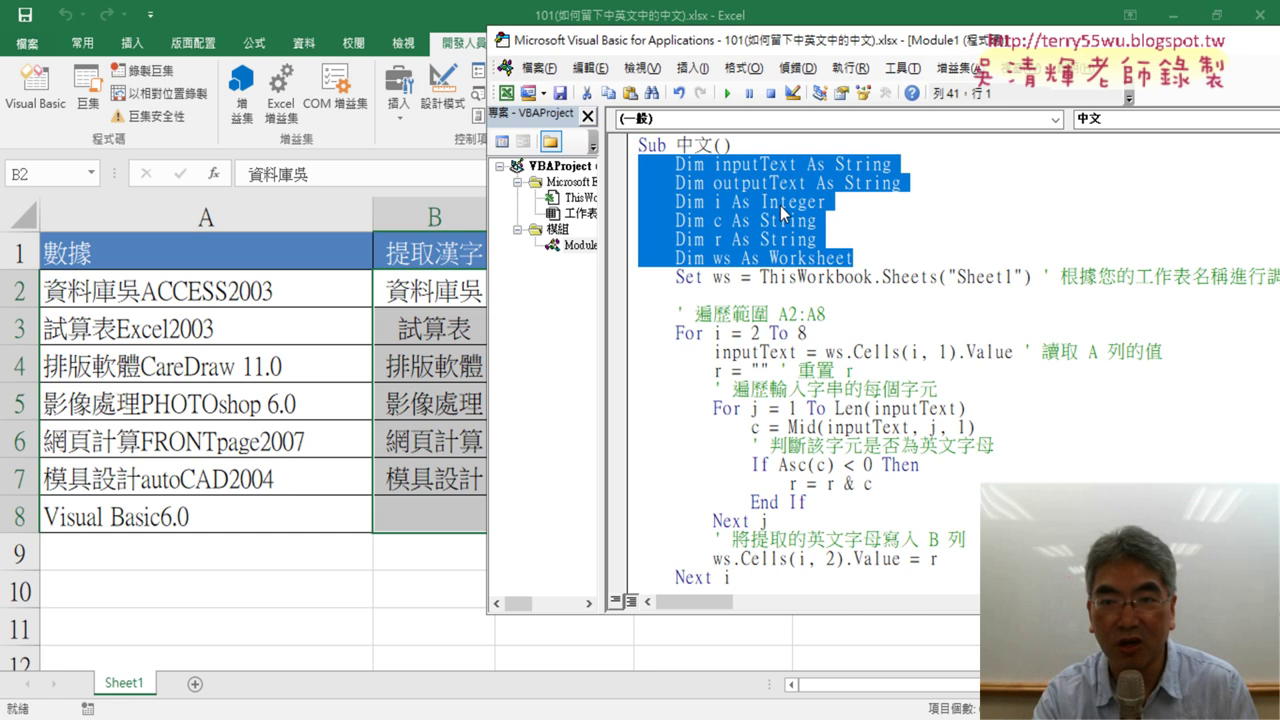
key(Delete)
scroll(782, 212, up, 1)
scroll(782, 205, up, 1)
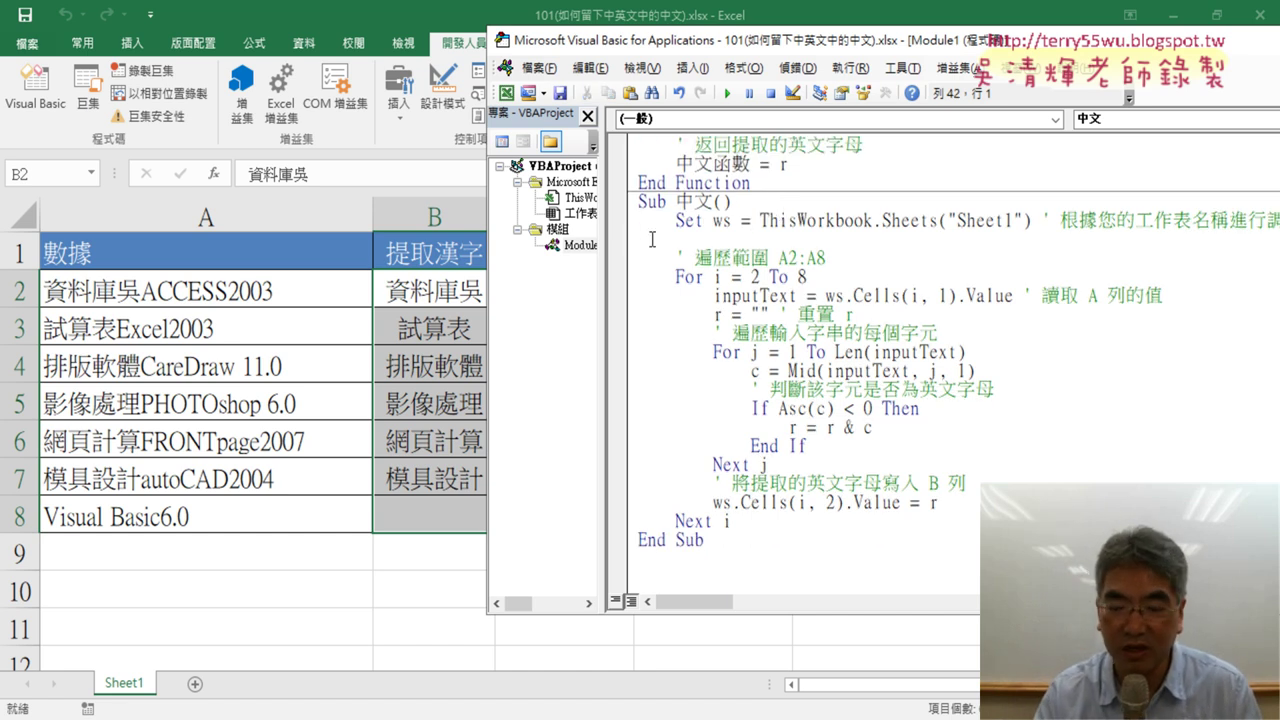
key(Delete)
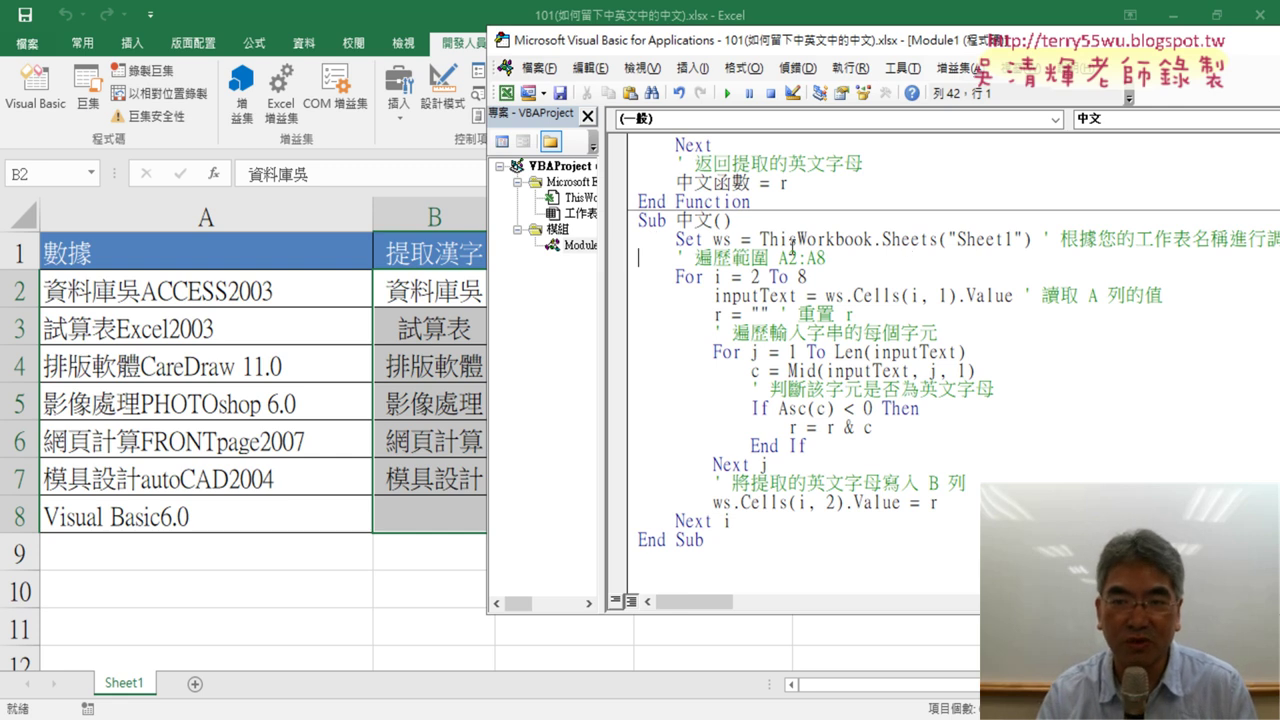
Trace how ws and Sheets("Sheet1") are used, then delete the Set ws line
click(624, 243)
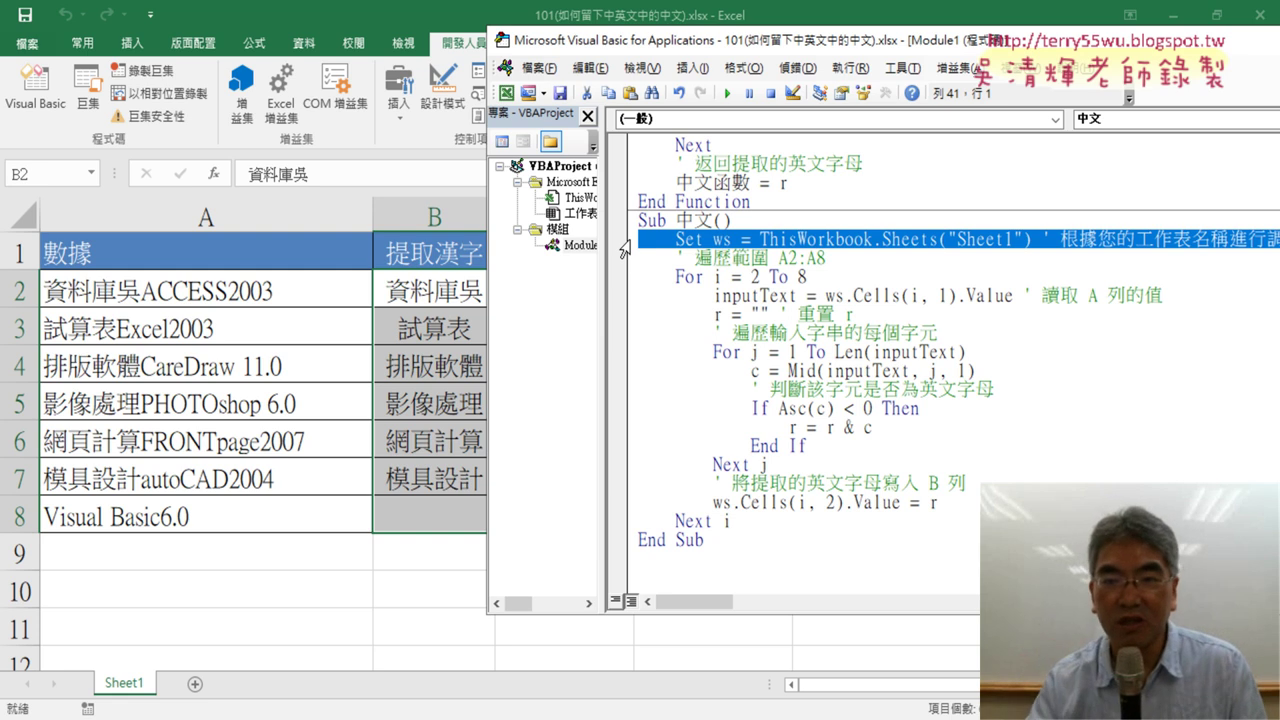
click(776, 240)
drag(734, 240, 713, 240)
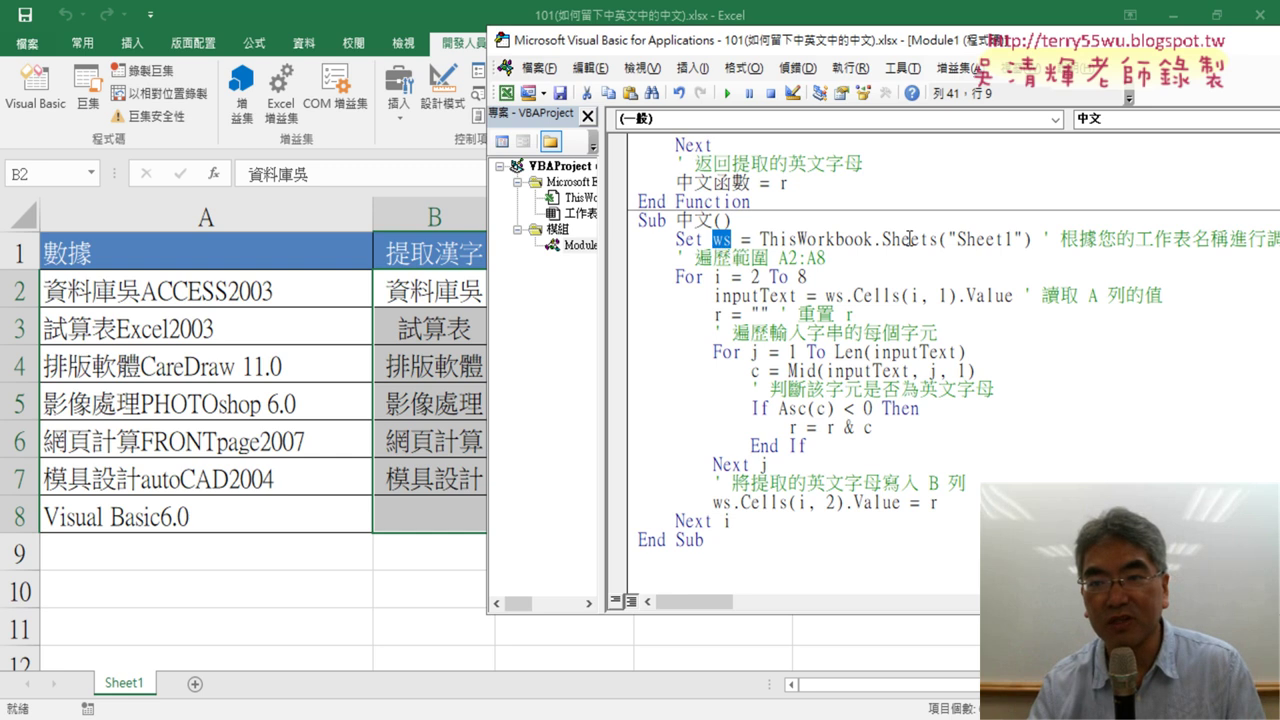
drag(884, 240, 1031, 238)
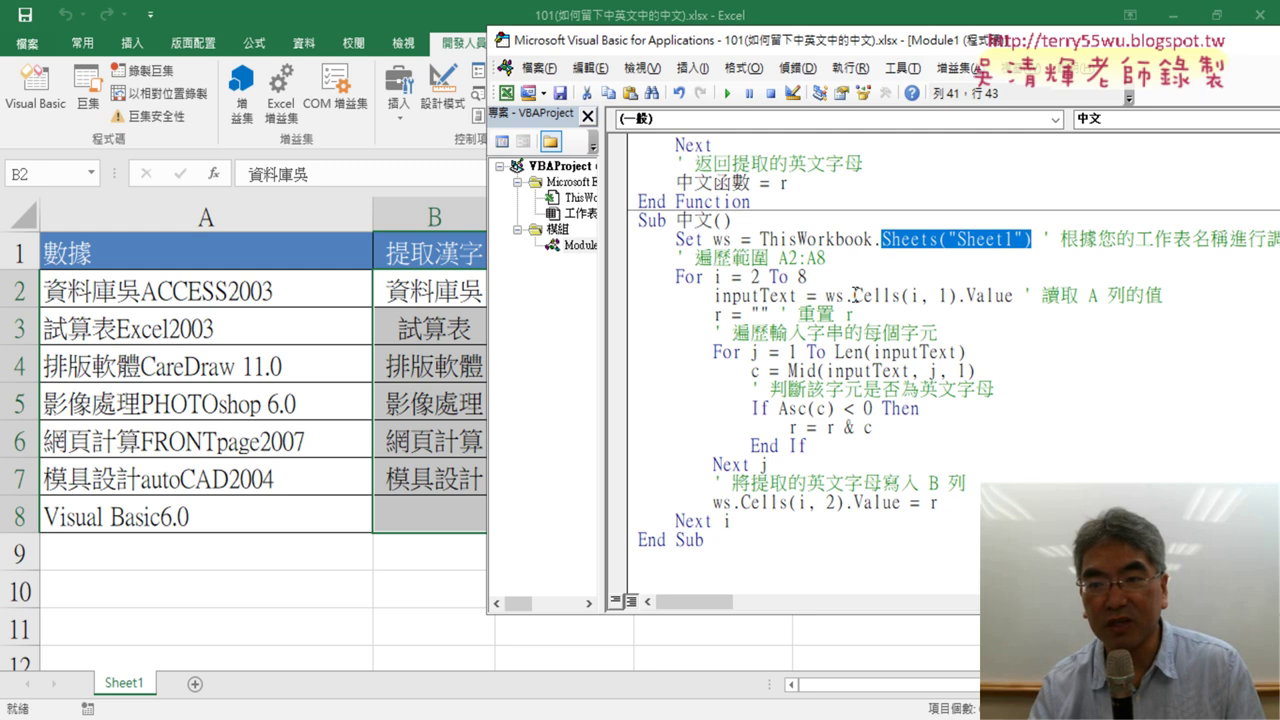
drag(853, 295, 903, 295)
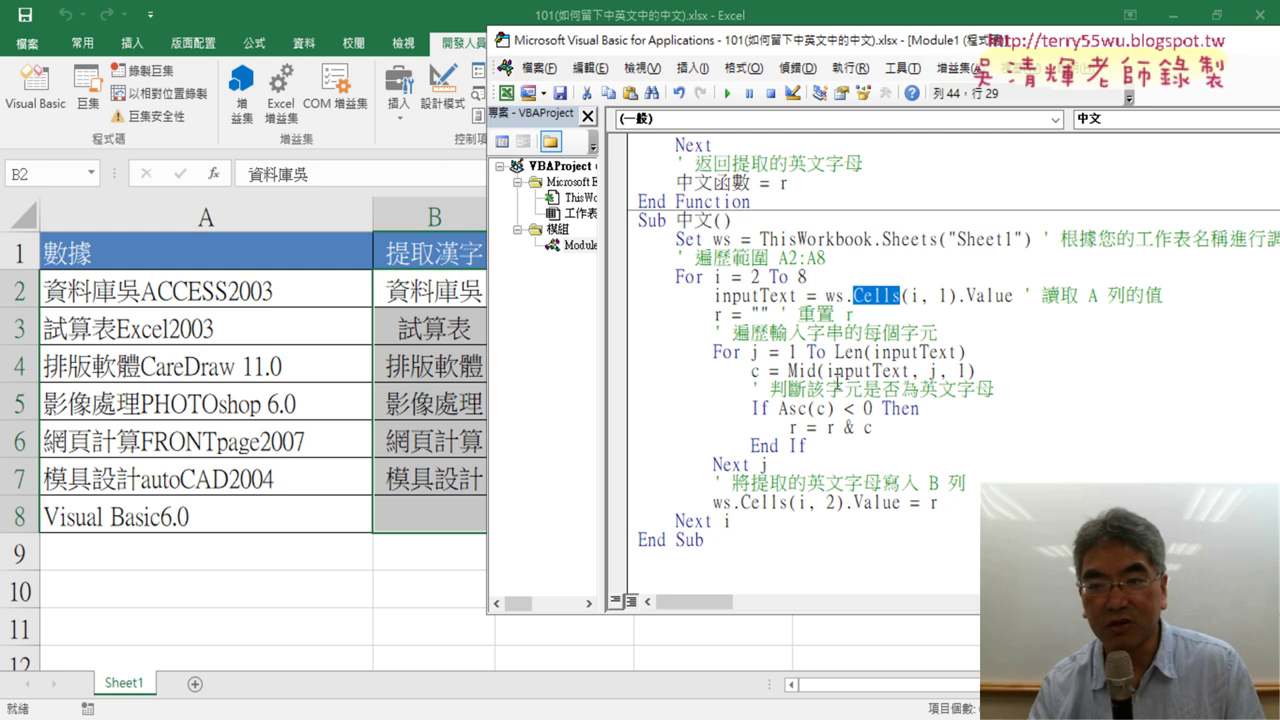
click(852, 298)
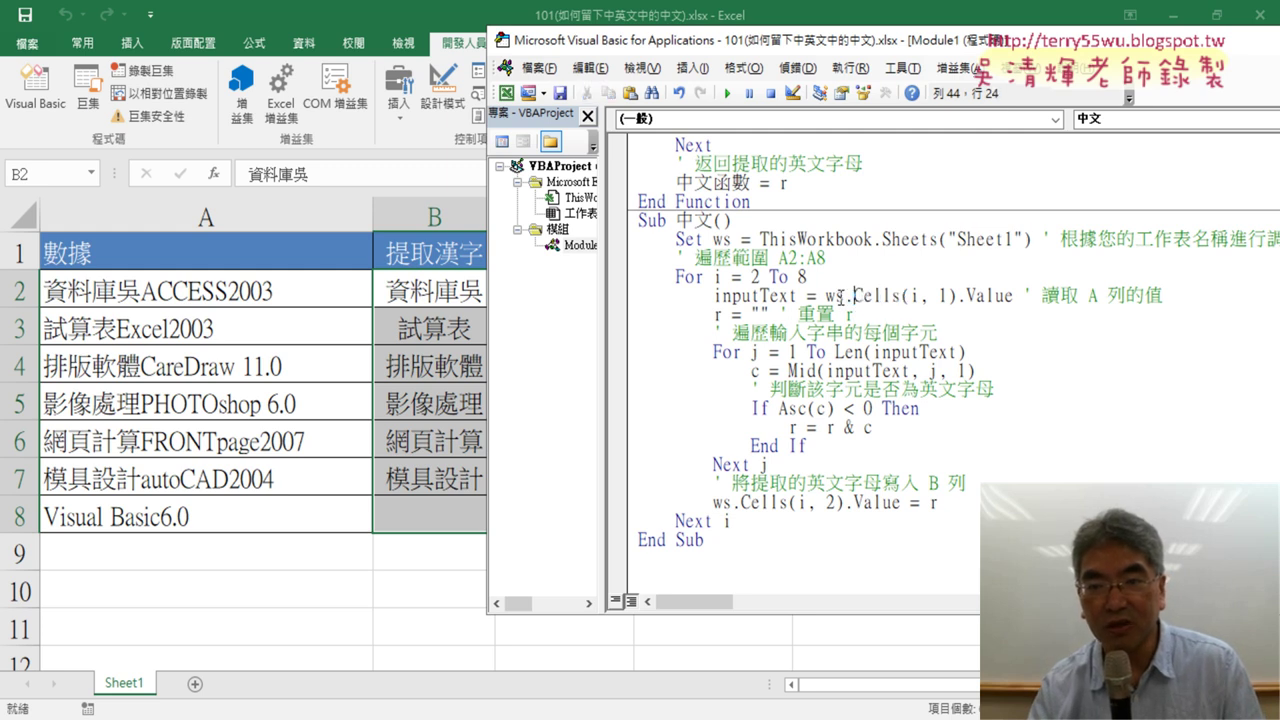
drag(828, 296, 852, 296)
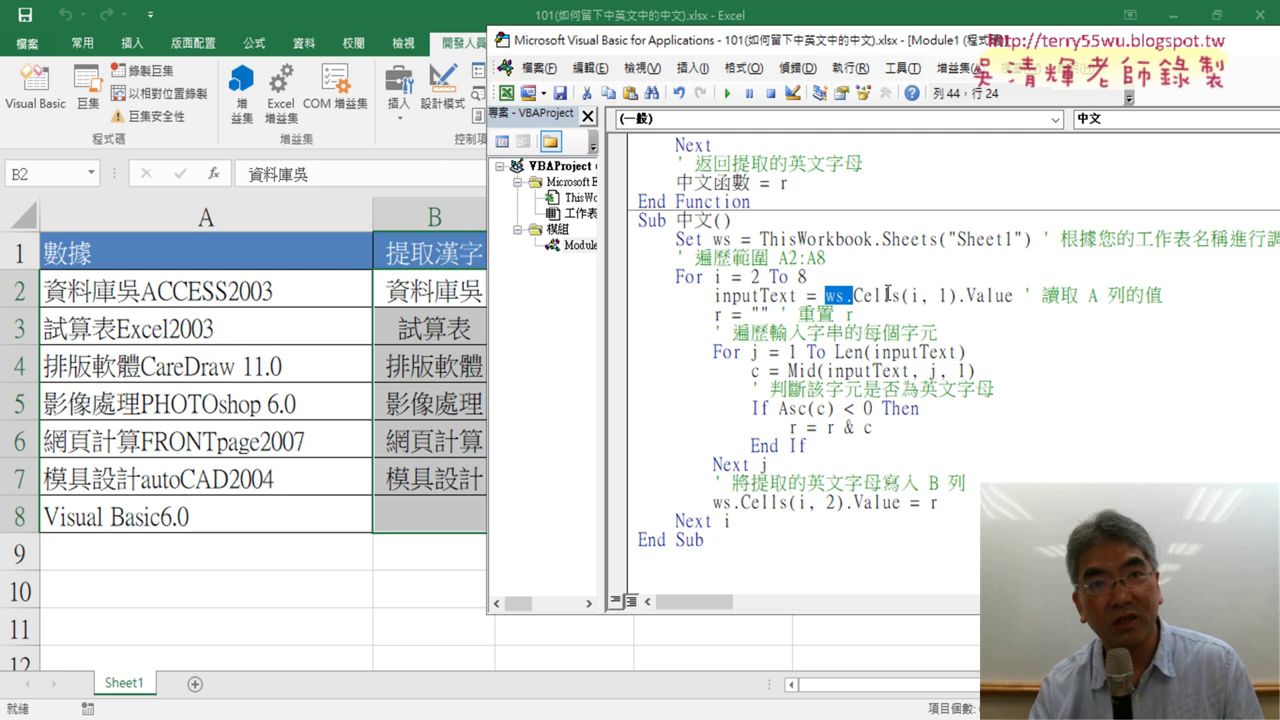
click(630, 244)
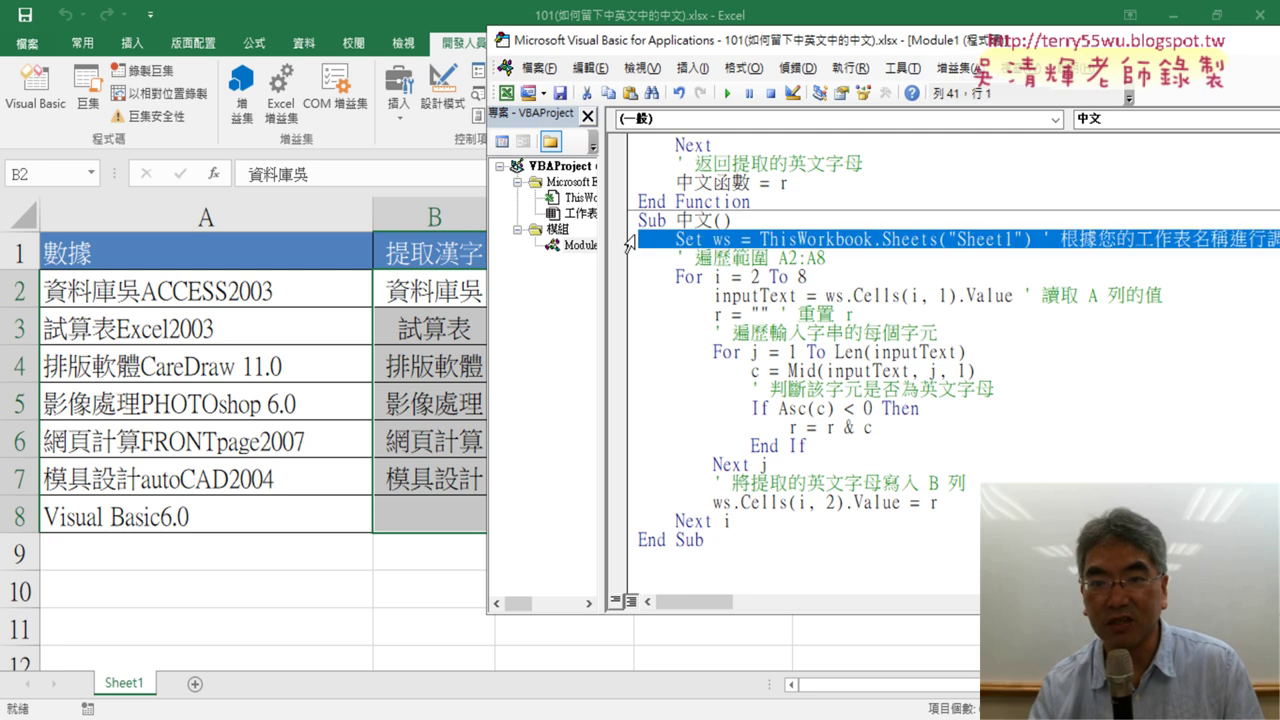
key(Delete)
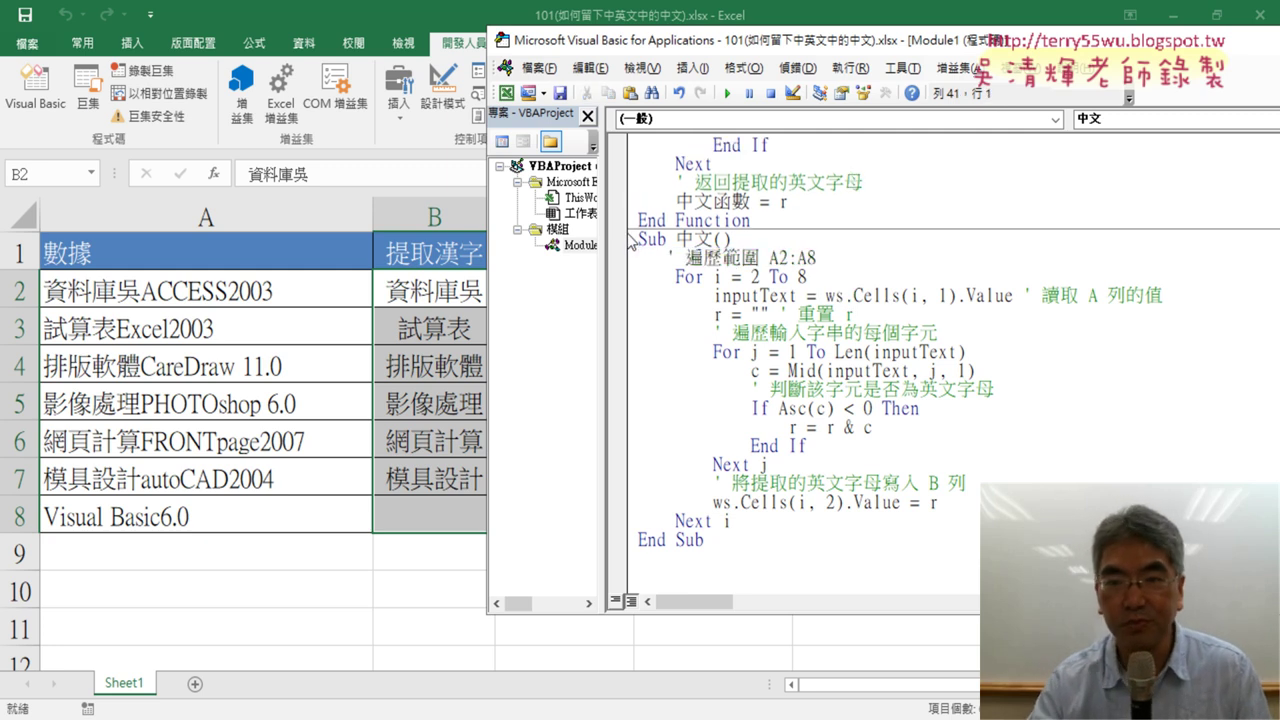
Remove the ws. prefix from Cells on both the inputText line and the Cells(i, 2) output line
double_click(849, 296)
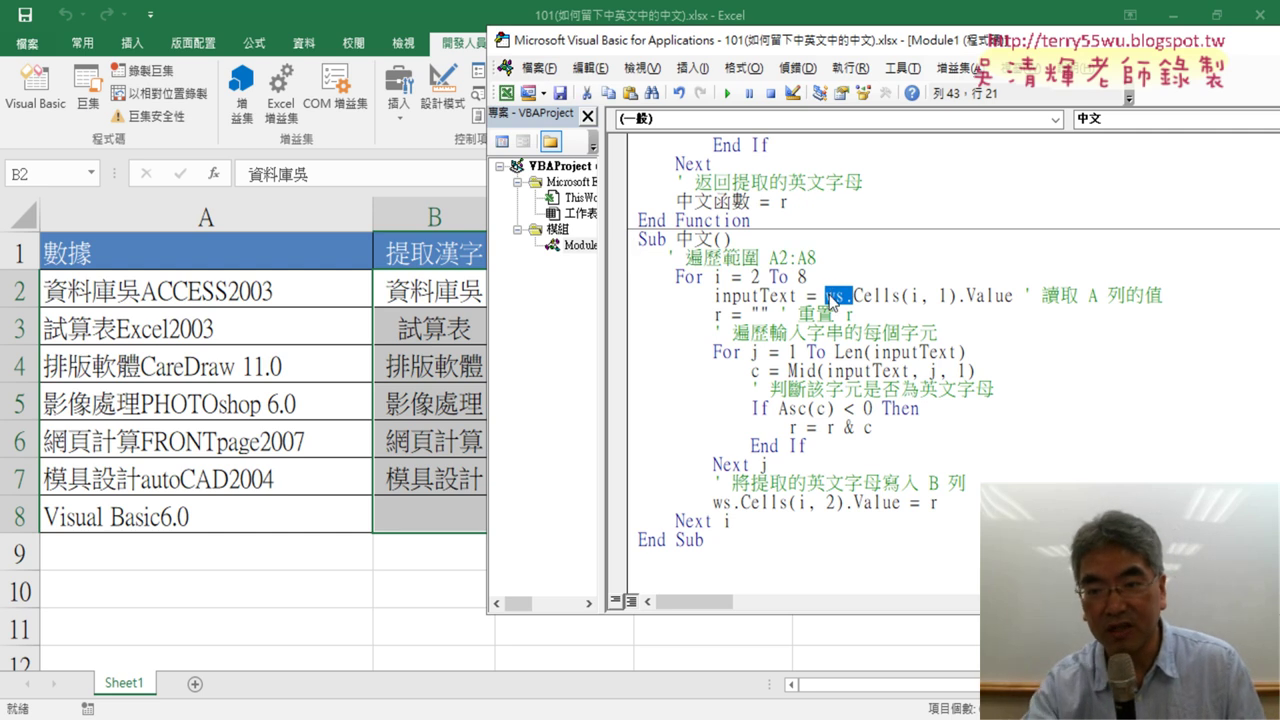
key(Delete)
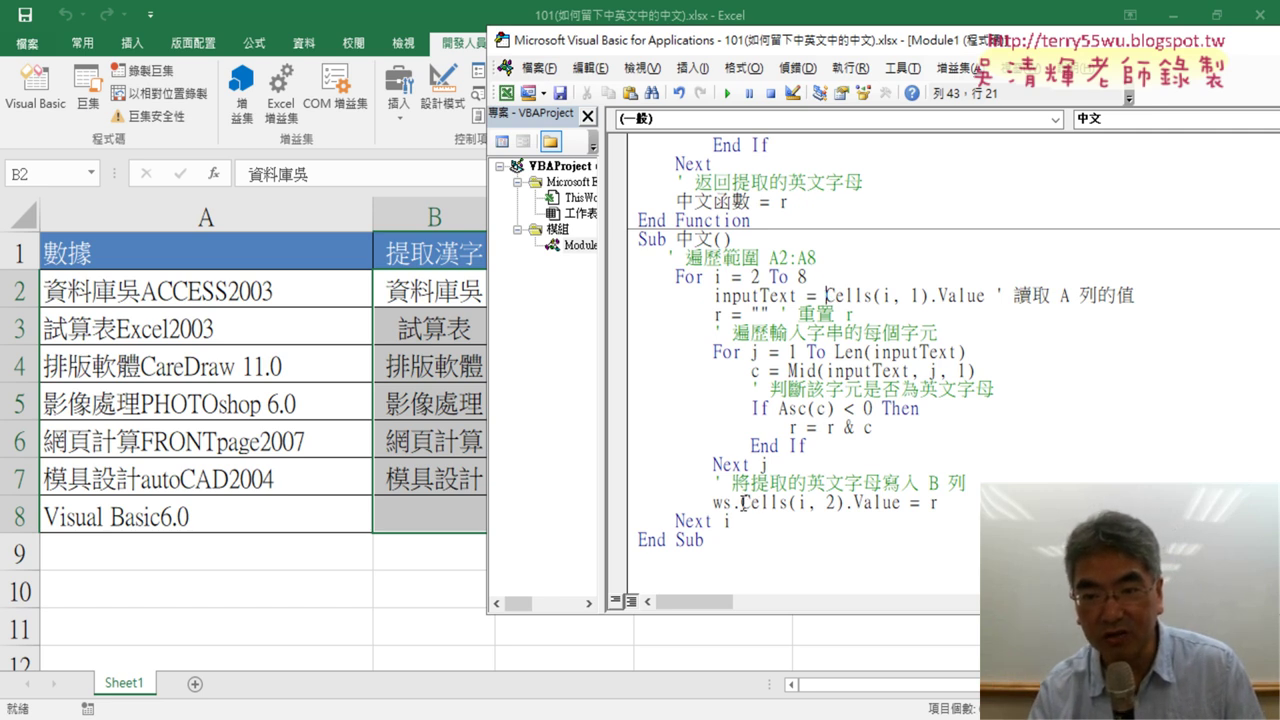
drag(741, 505, 722, 504)
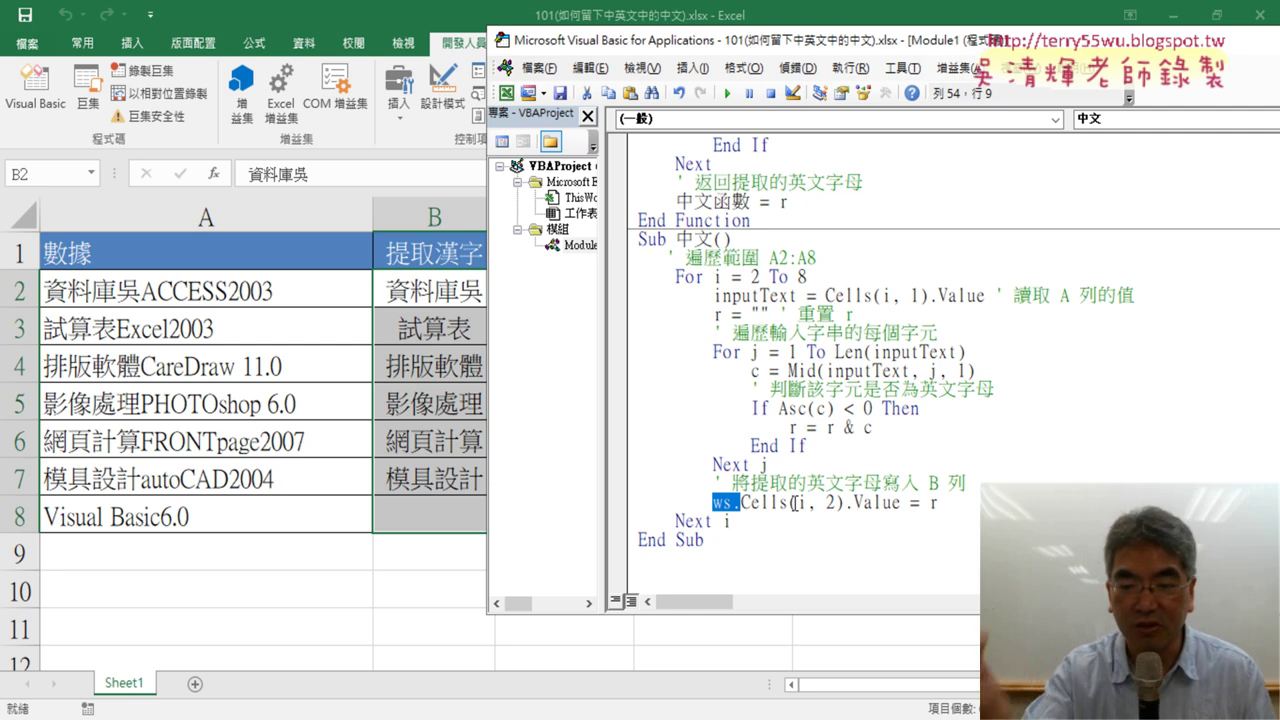
key(Delete)
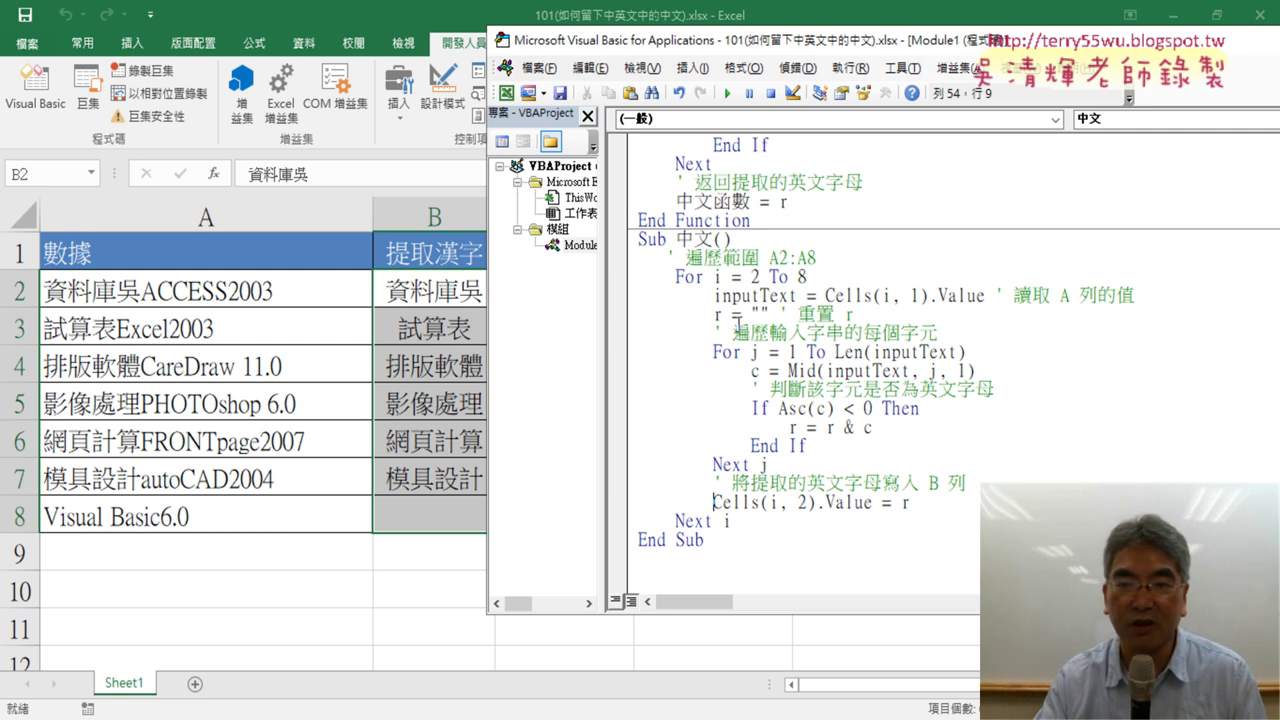
scroll(820, 300, up, 1)
scroll(820, 299, up, 2)
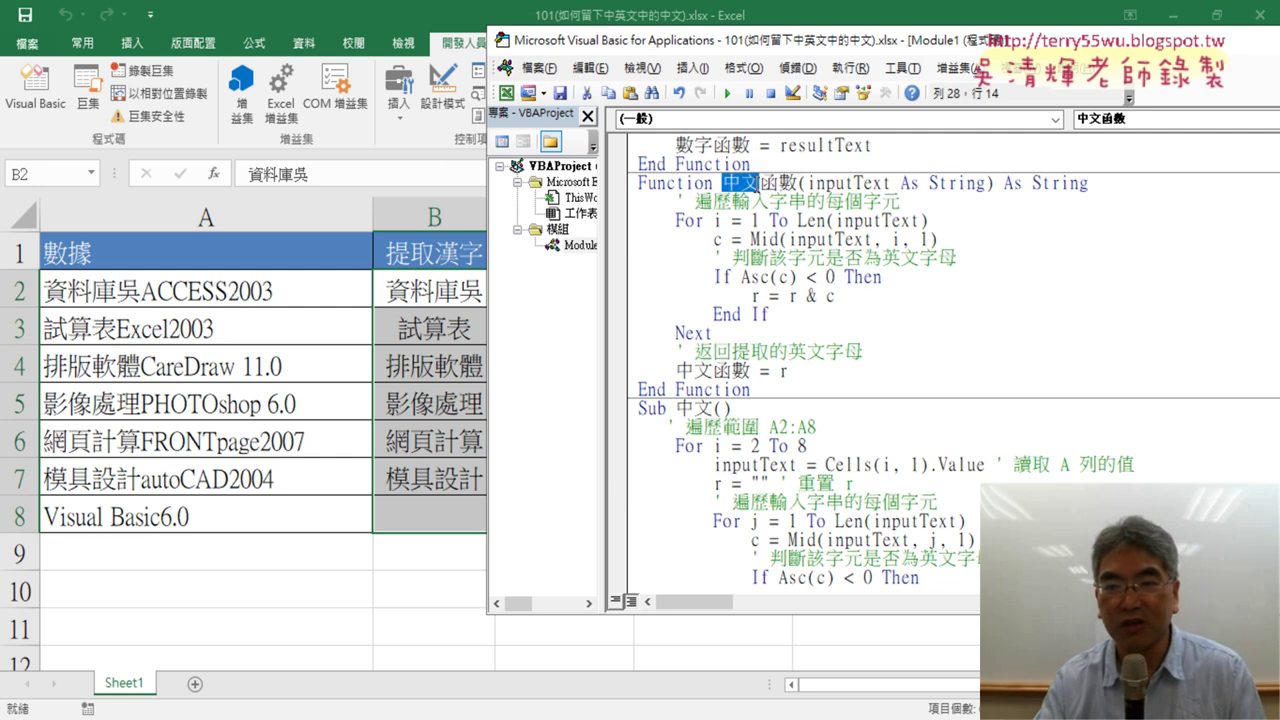
drag(724, 183, 797, 183)
double_click(783, 371)
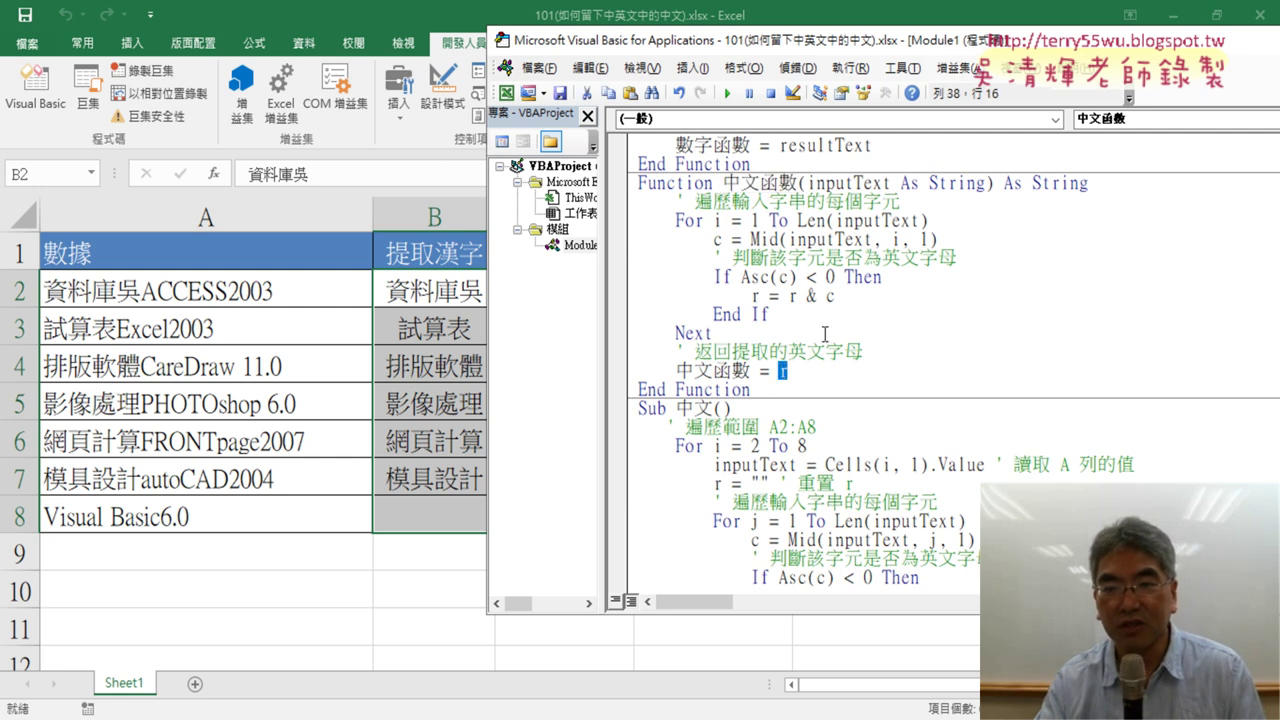
scroll(825, 333, down, 1)
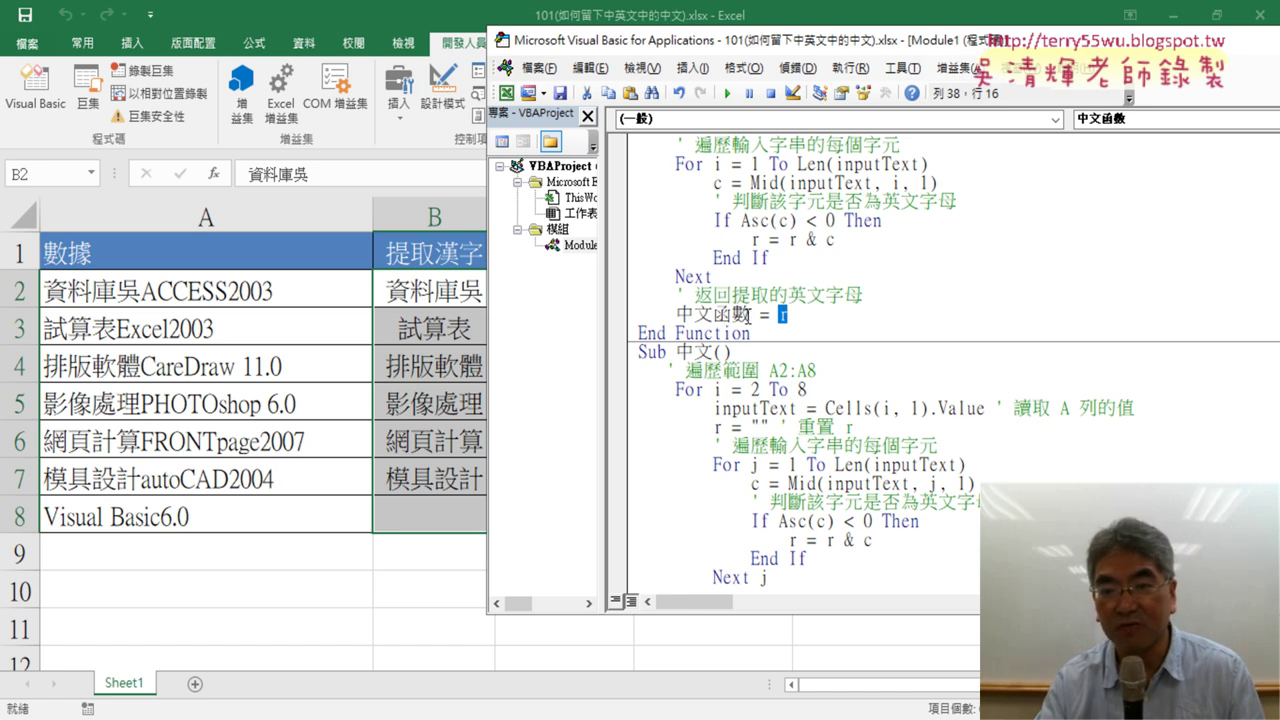
drag(748, 316, 677, 316)
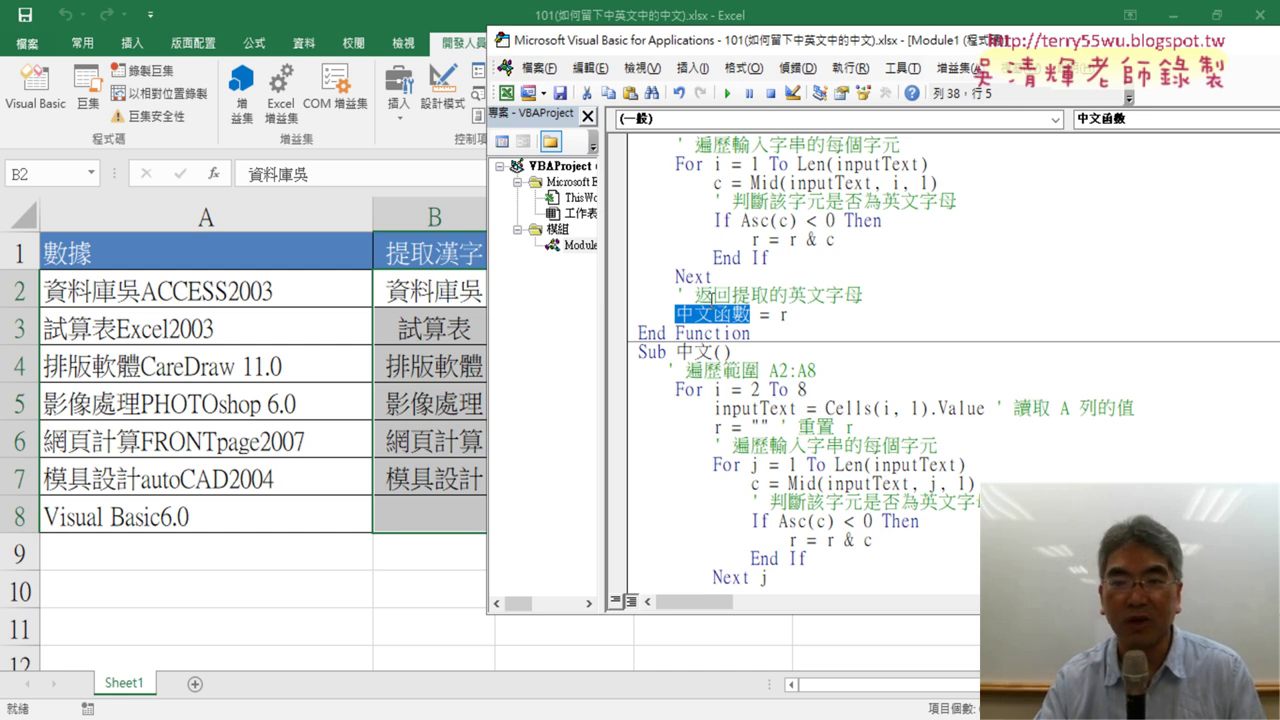
scroll(749, 334, down, 2)
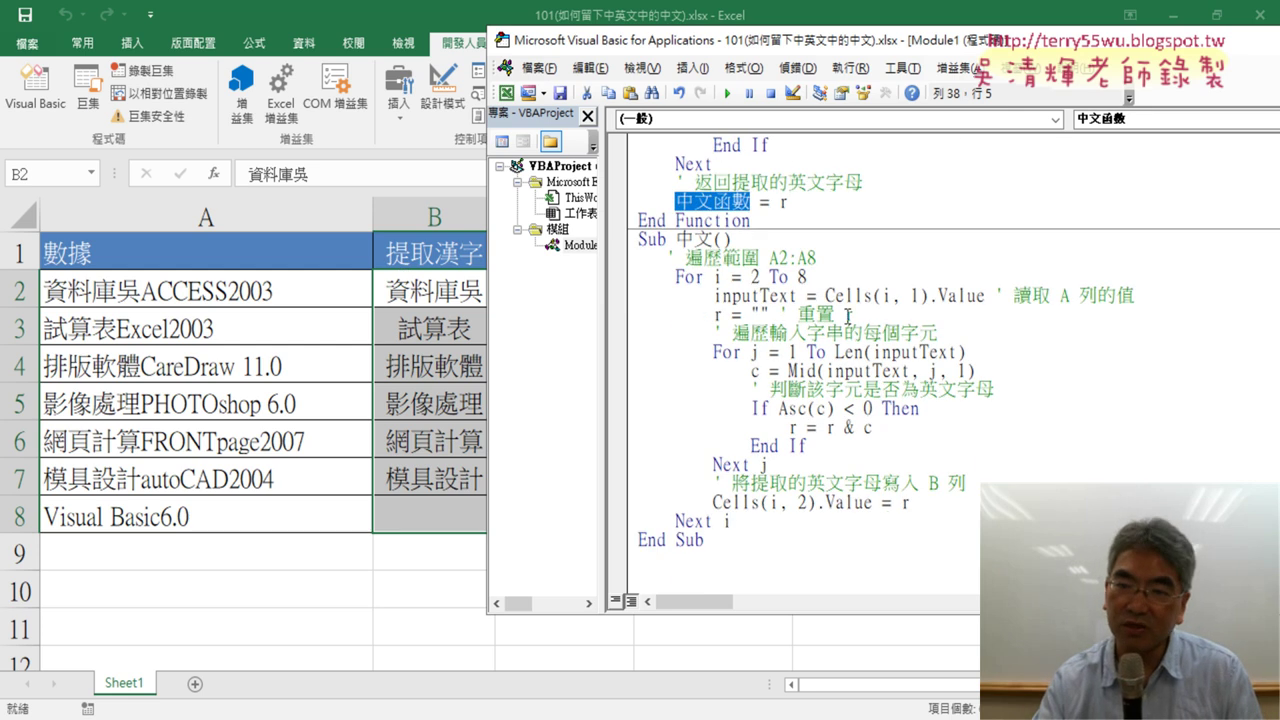
drag(836, 283, 634, 278)
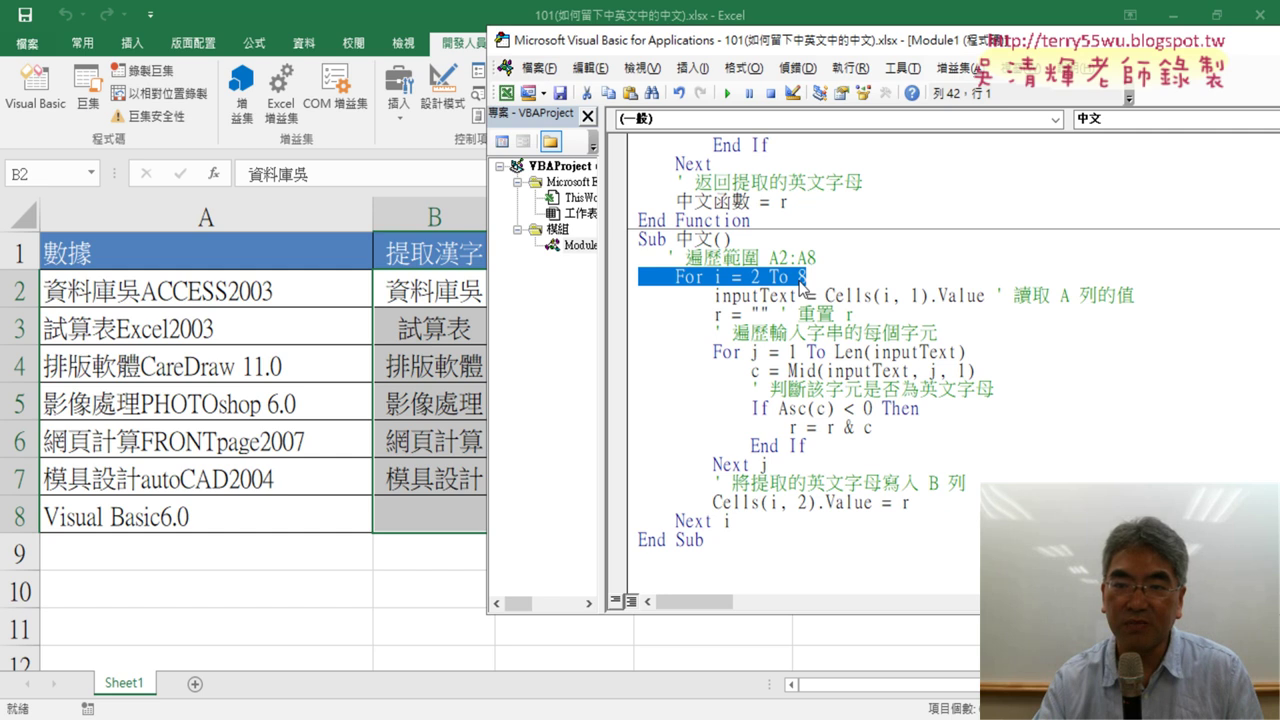
Replace the column number 1 in Cells(i, 1) with "A" on the input line
drag(988, 296, 835, 296)
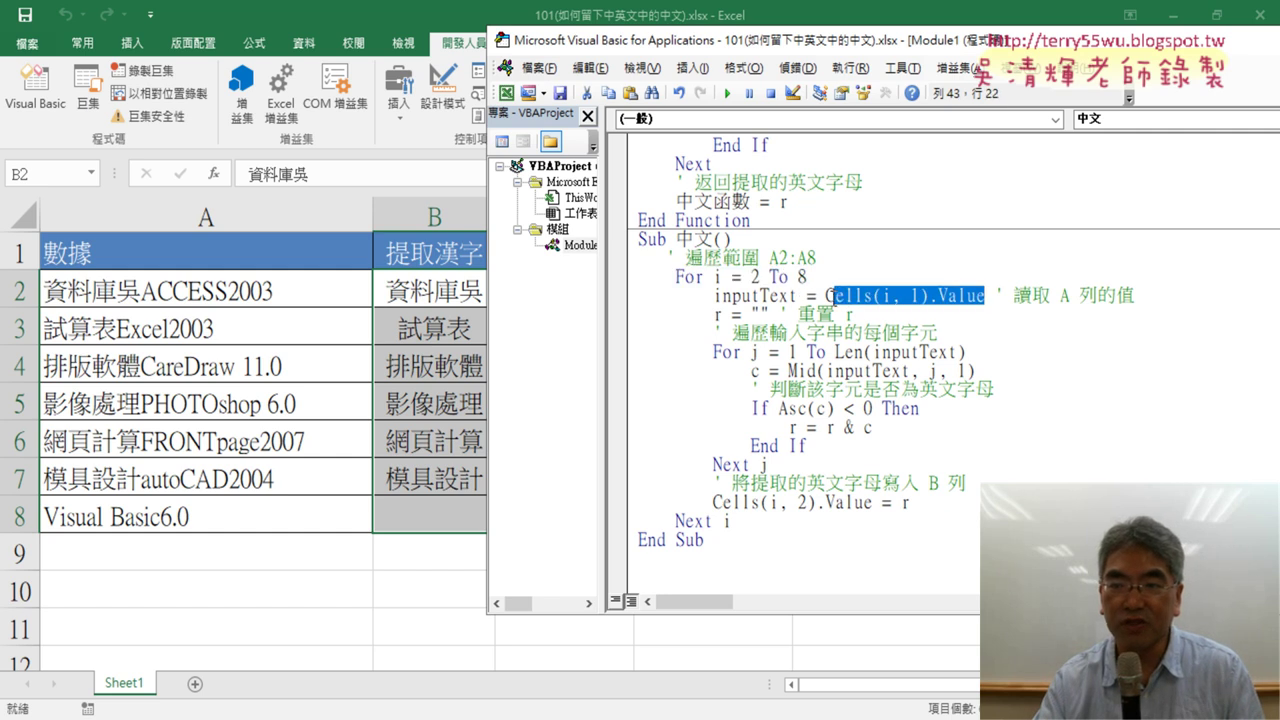
click(876, 303)
drag(918, 296, 911, 296)
text(")
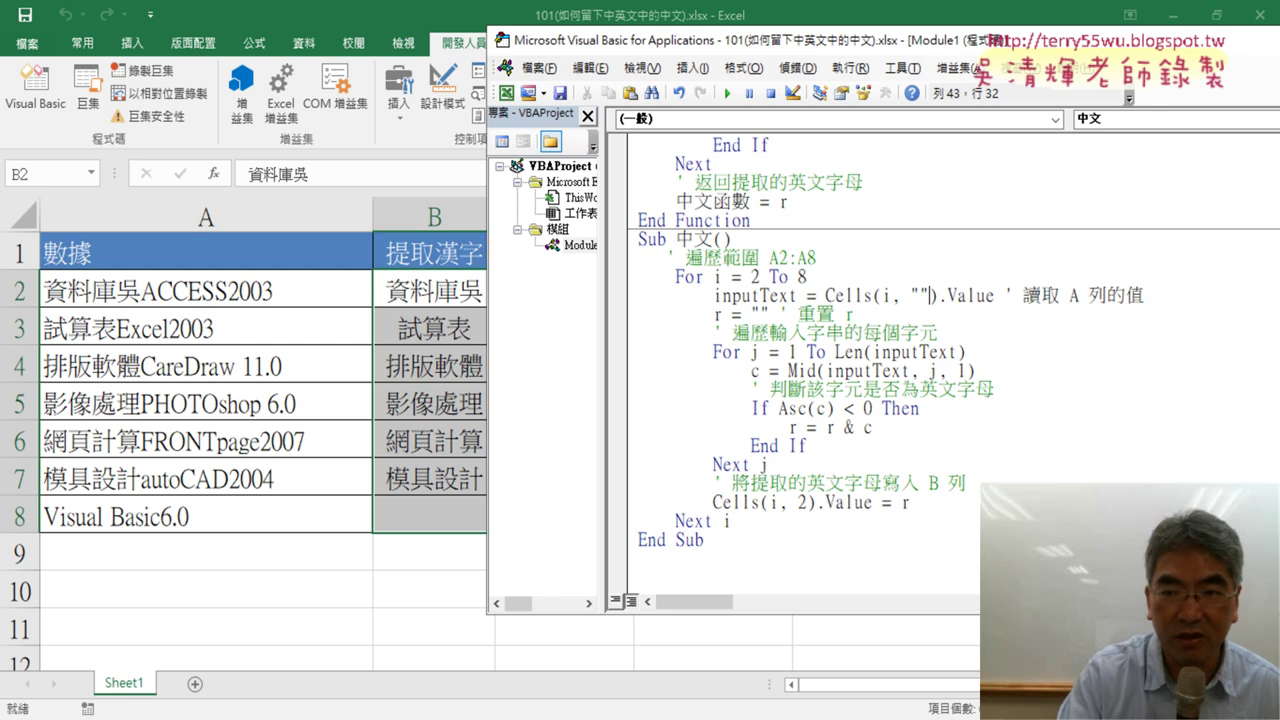
text(A)
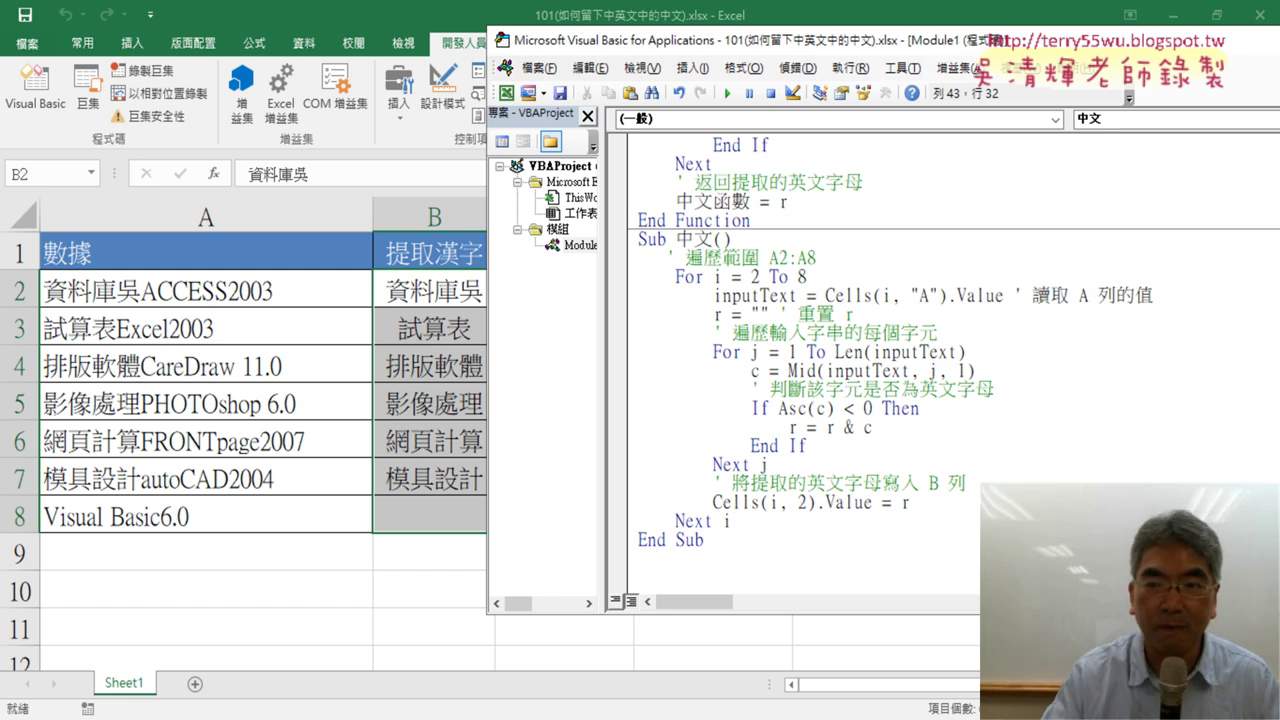
double_click(886, 295)
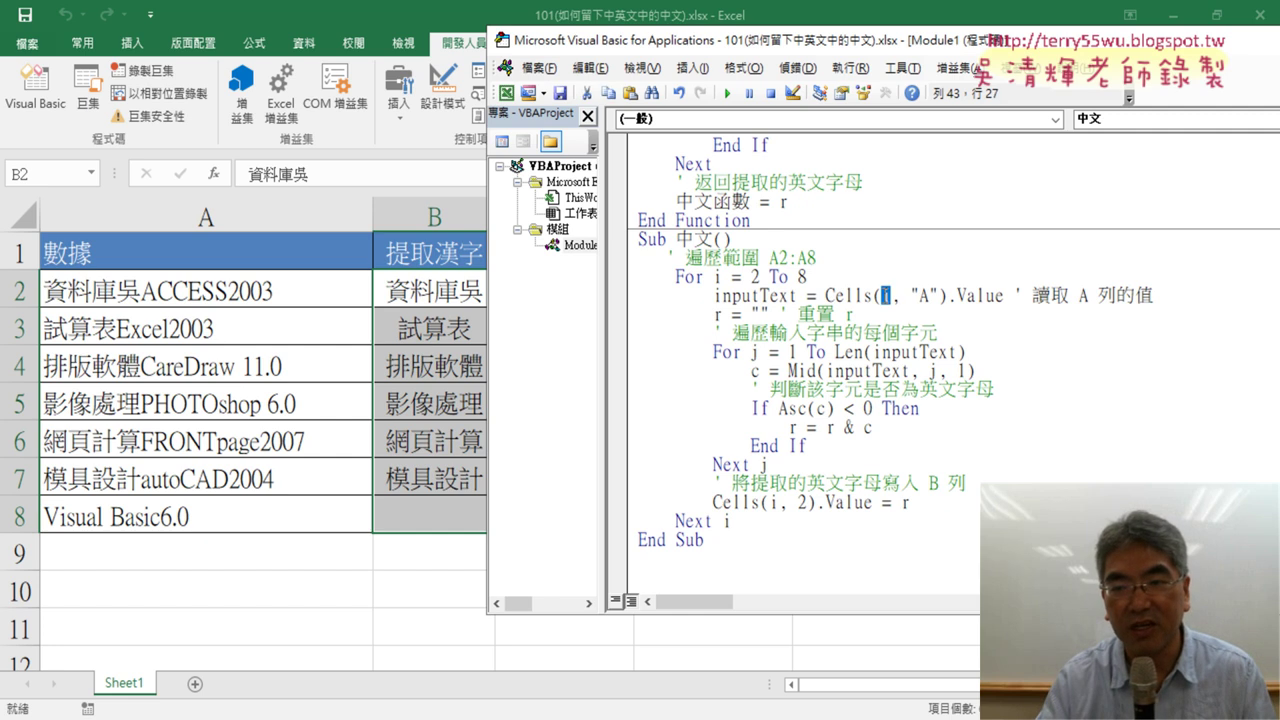
Walk through the i and j loops and the Asc(c) < 0 test, then drag the editor left
drag(940, 294, 910, 295)
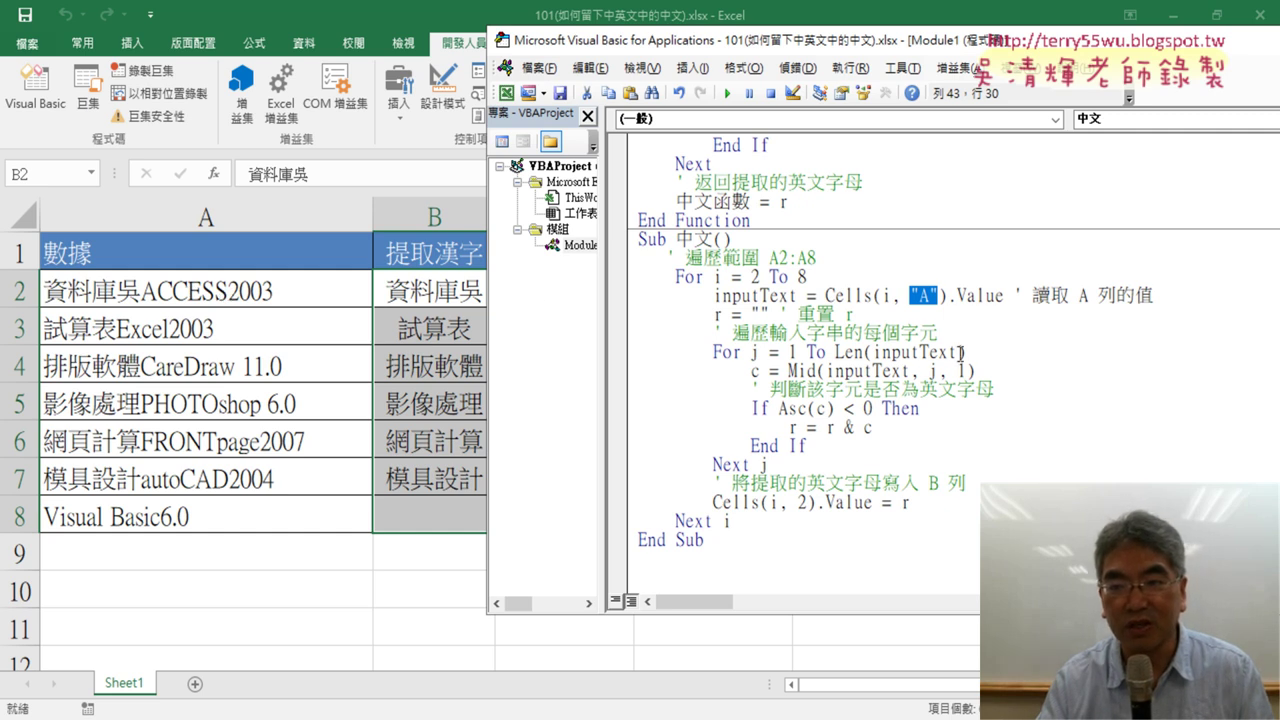
drag(961, 353, 872, 353)
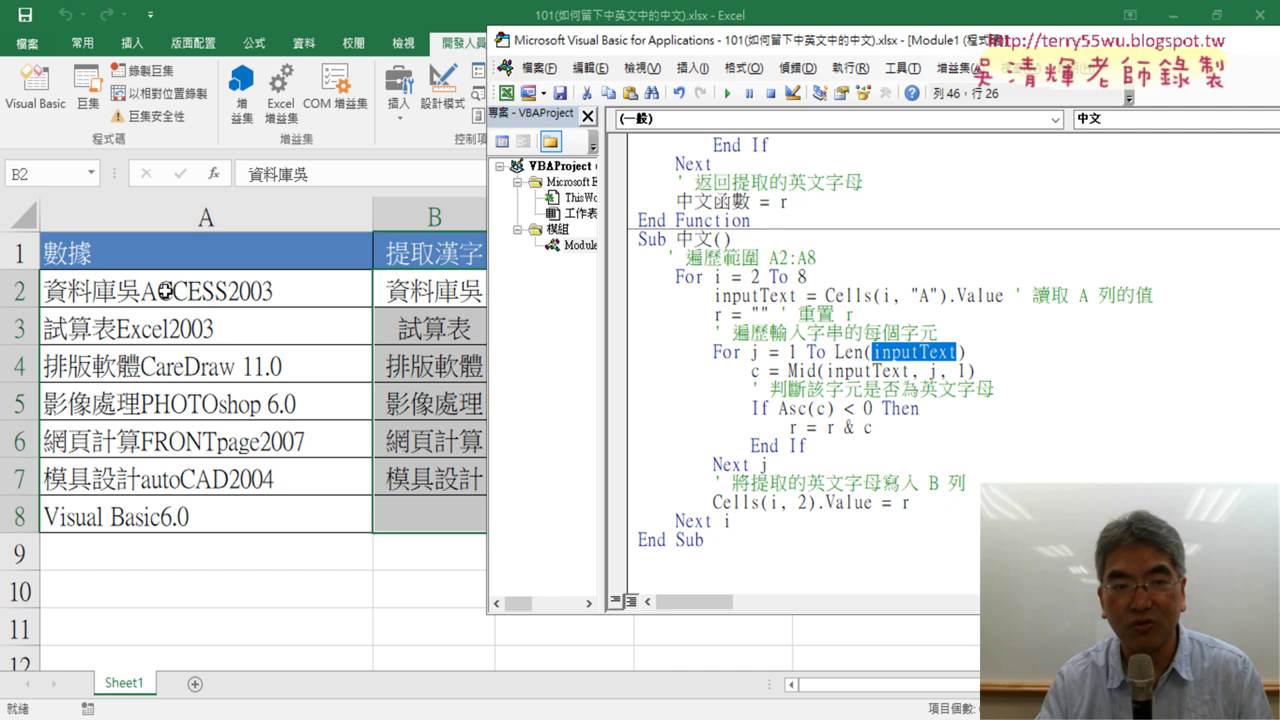
double_click(755, 352)
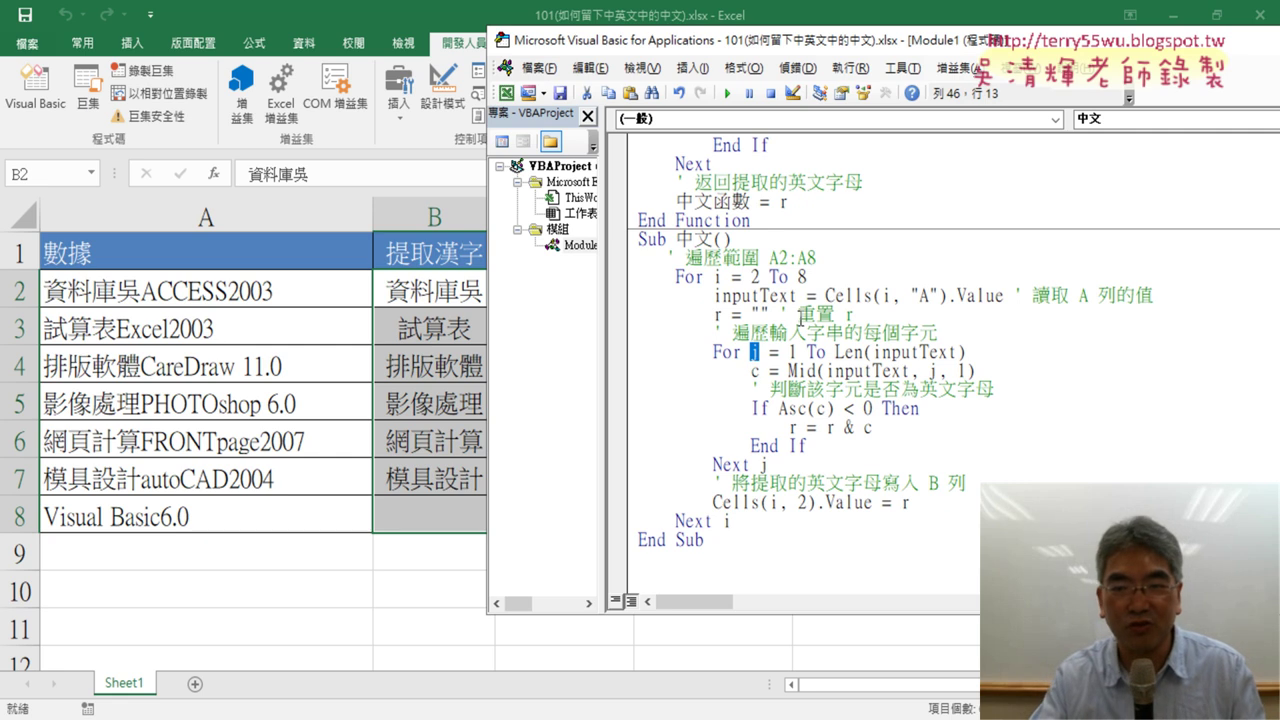
drag(807, 277, 675, 285)
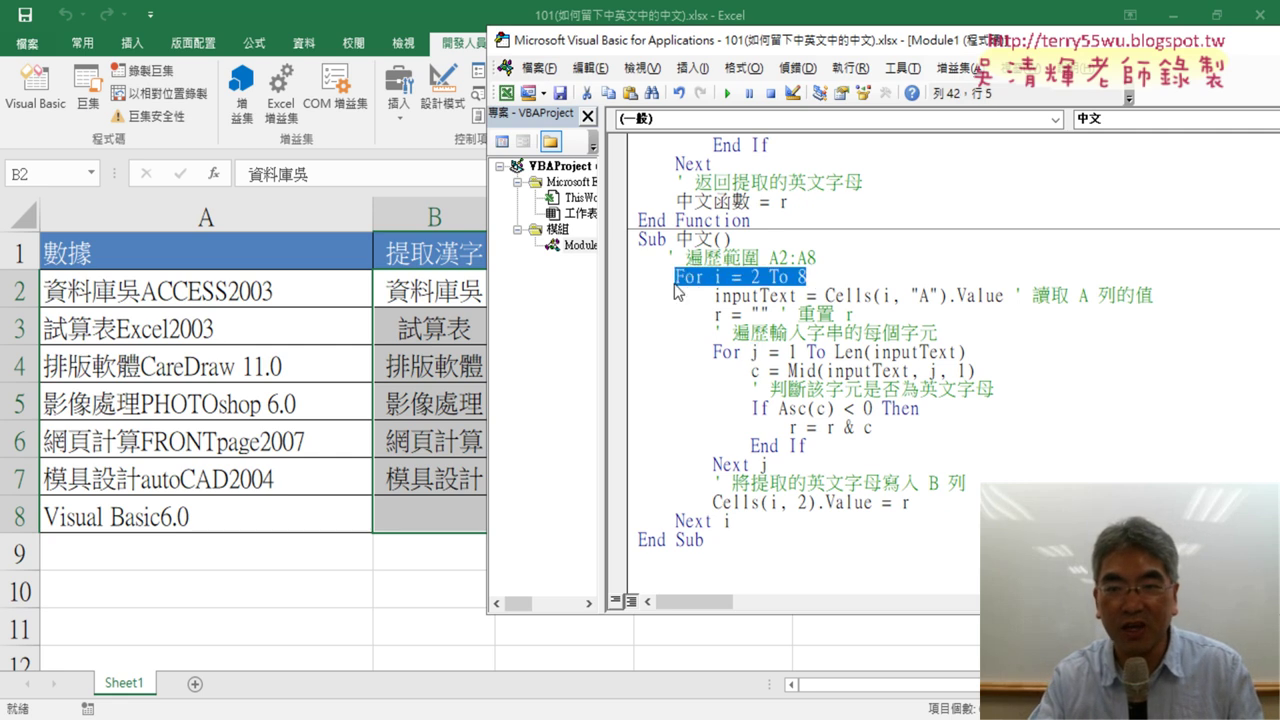
double_click(755, 352)
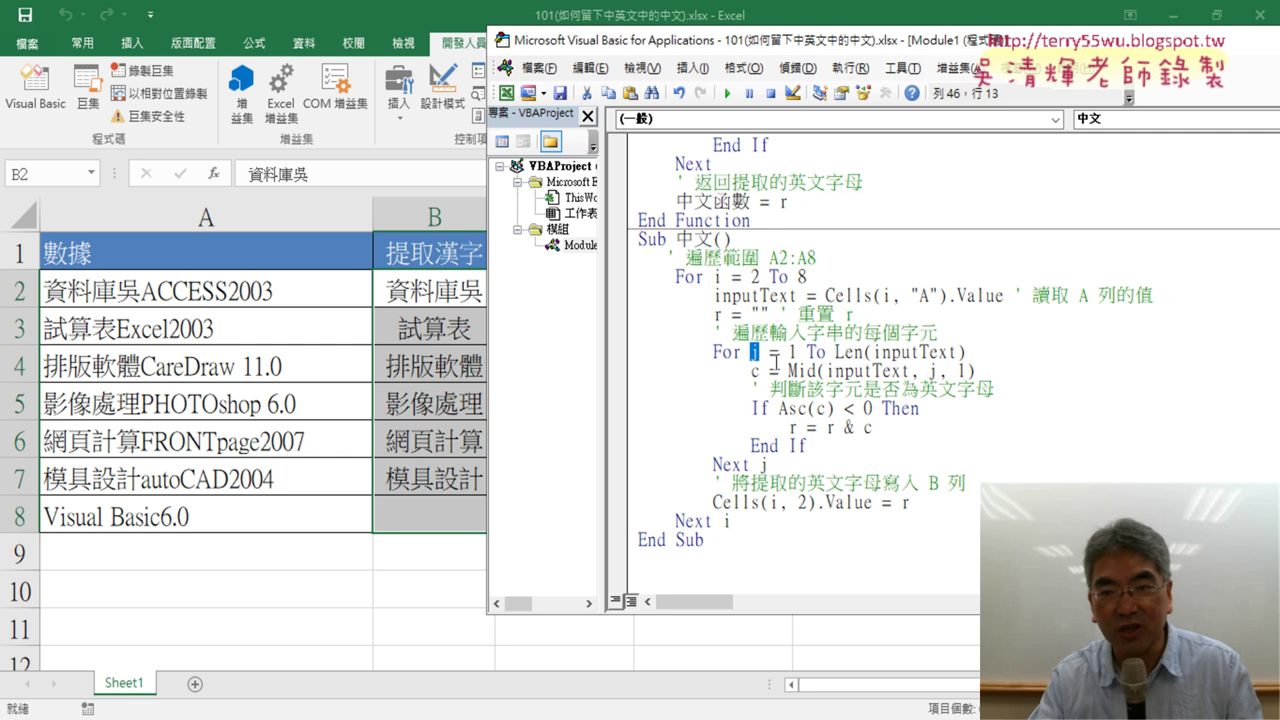
double_click(792, 352)
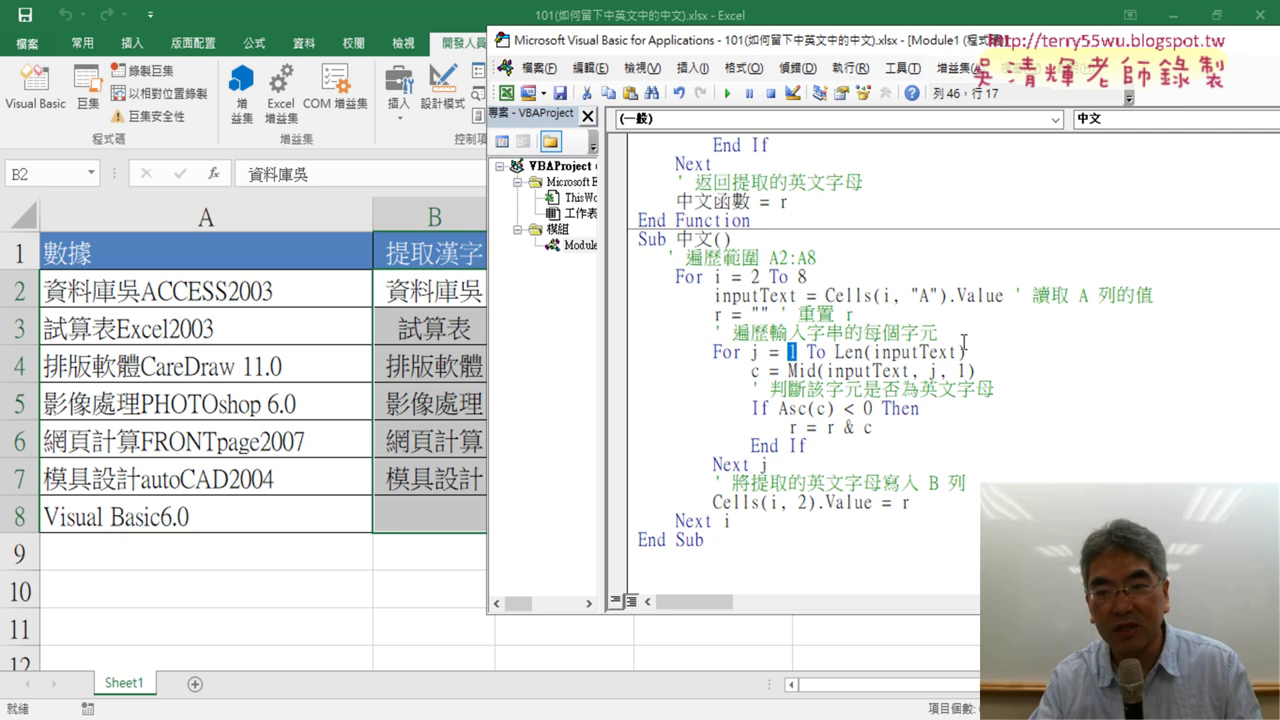
drag(966, 352, 836, 352)
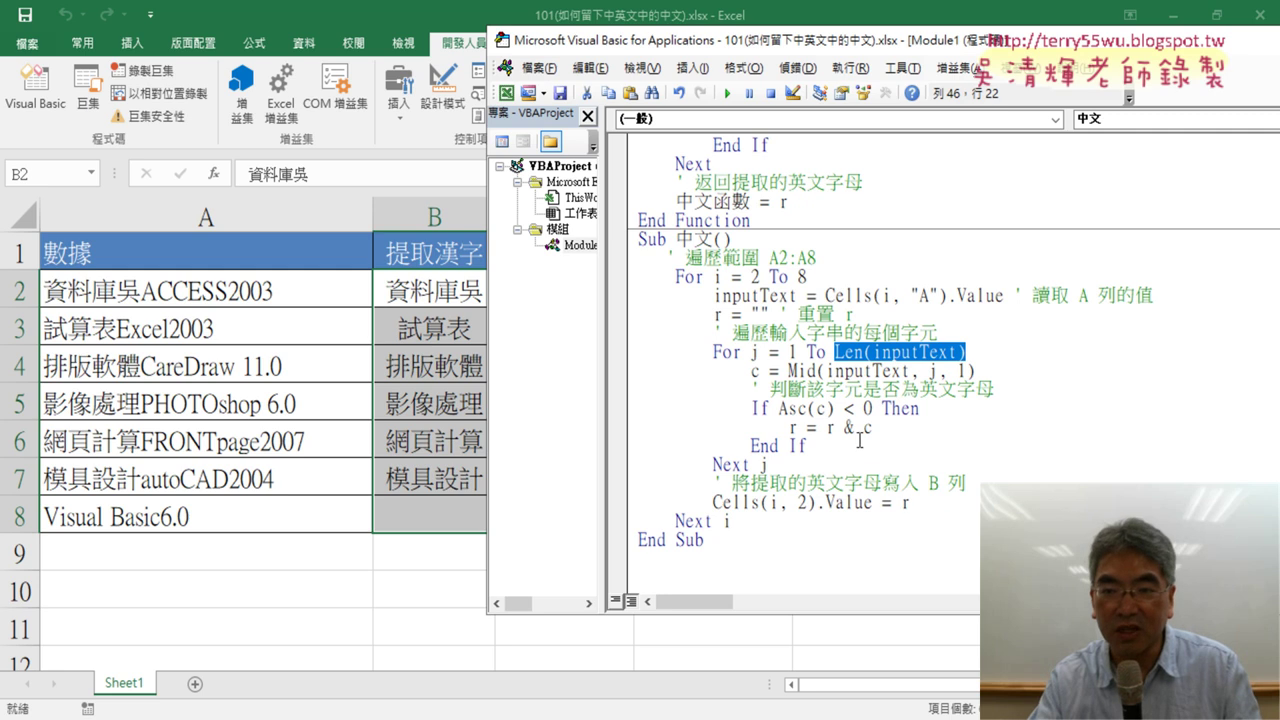
drag(779, 408, 870, 408)
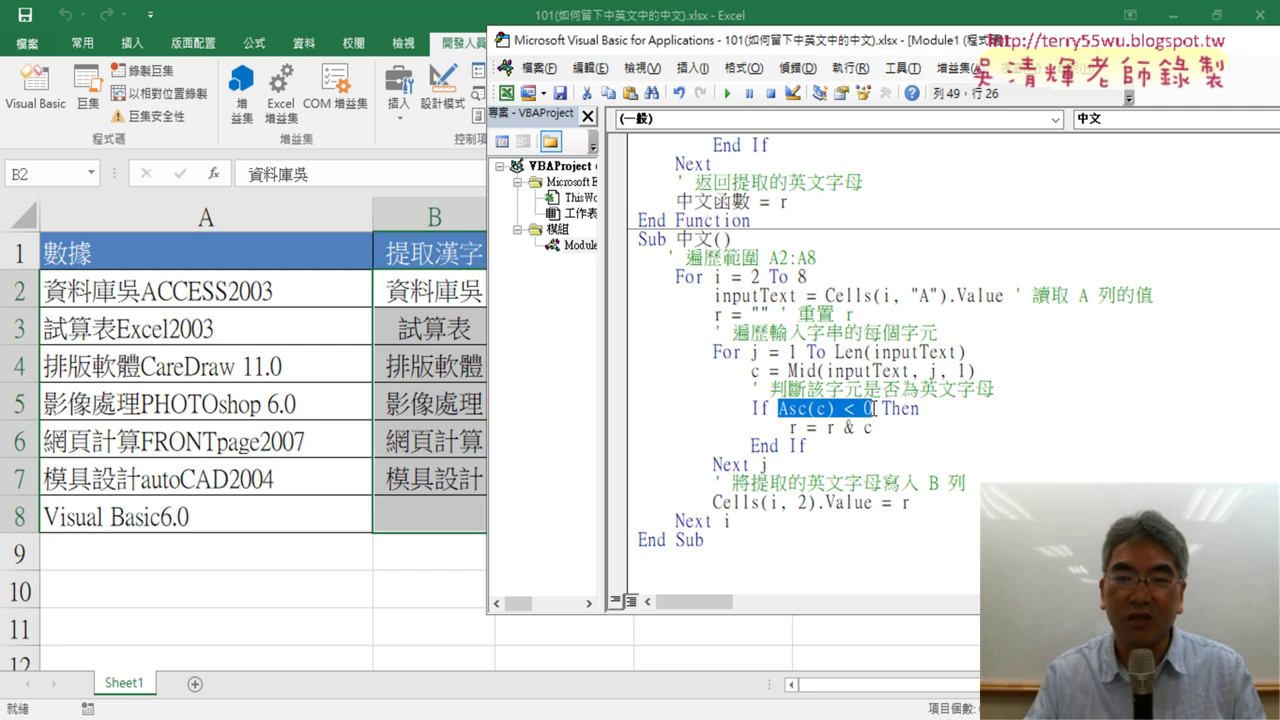
drag(887, 50, 811, 38)
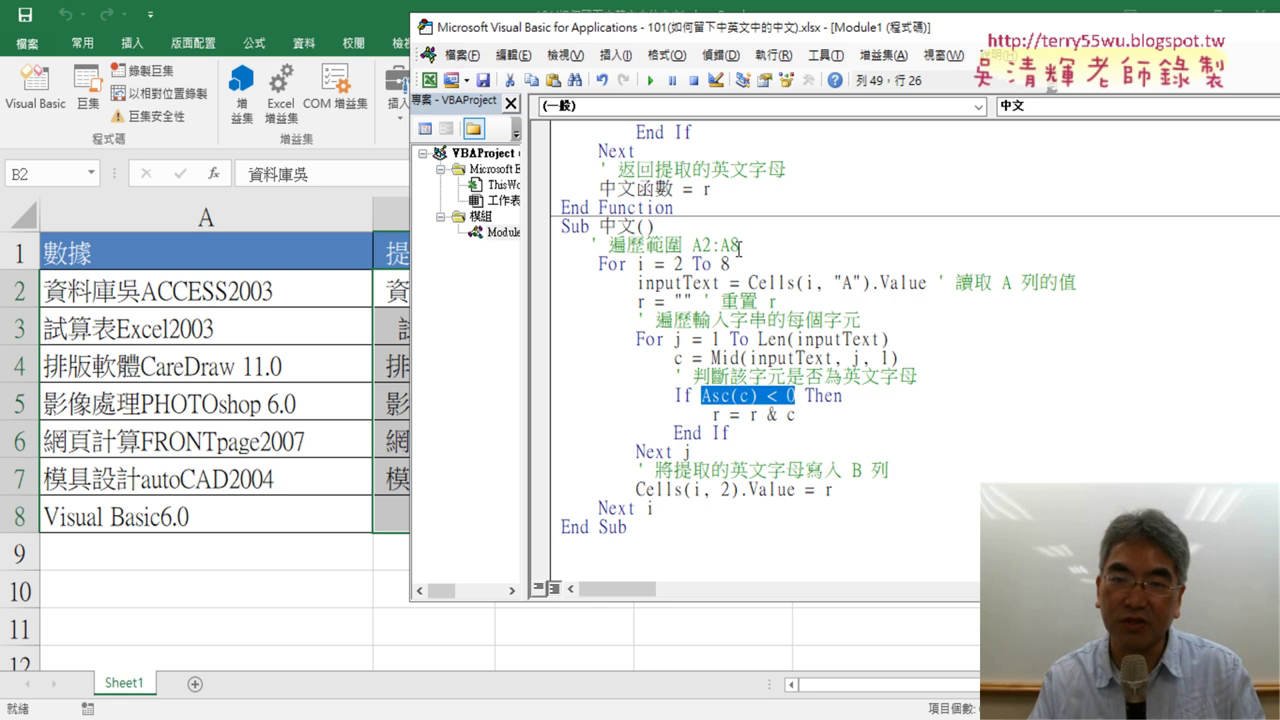
drag(648, 536, 551, 228)
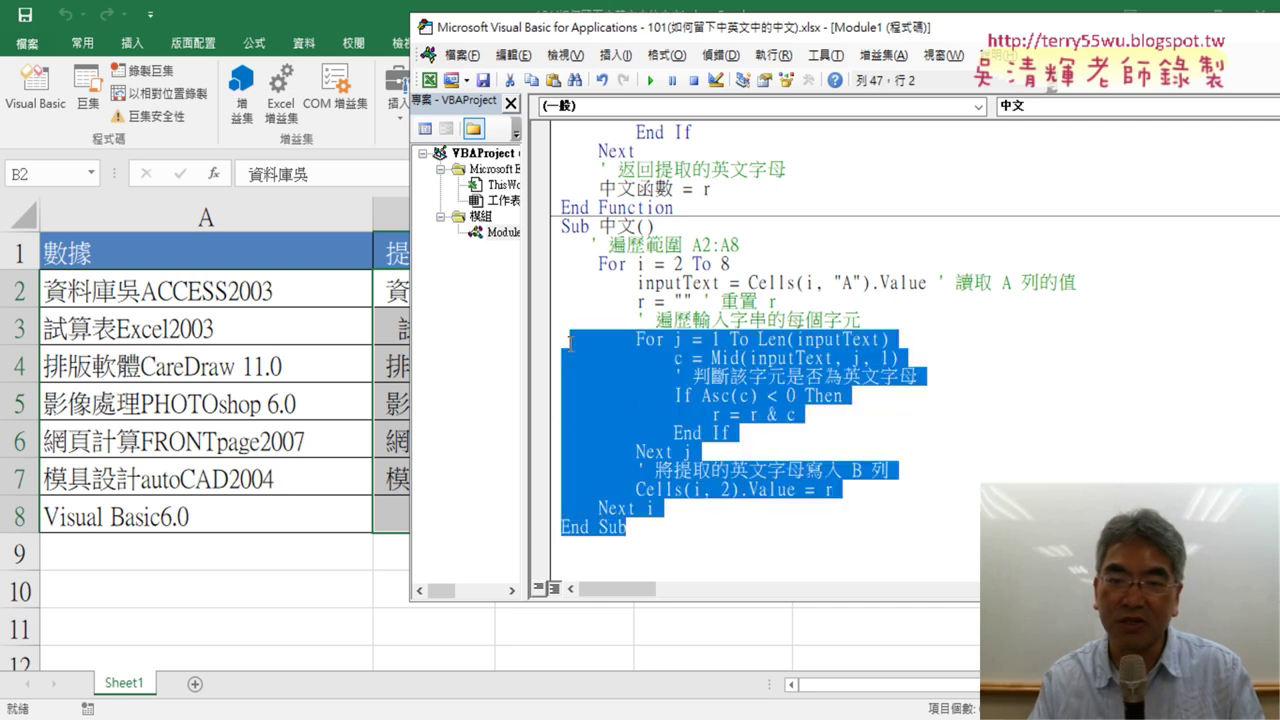
click(908, 458)
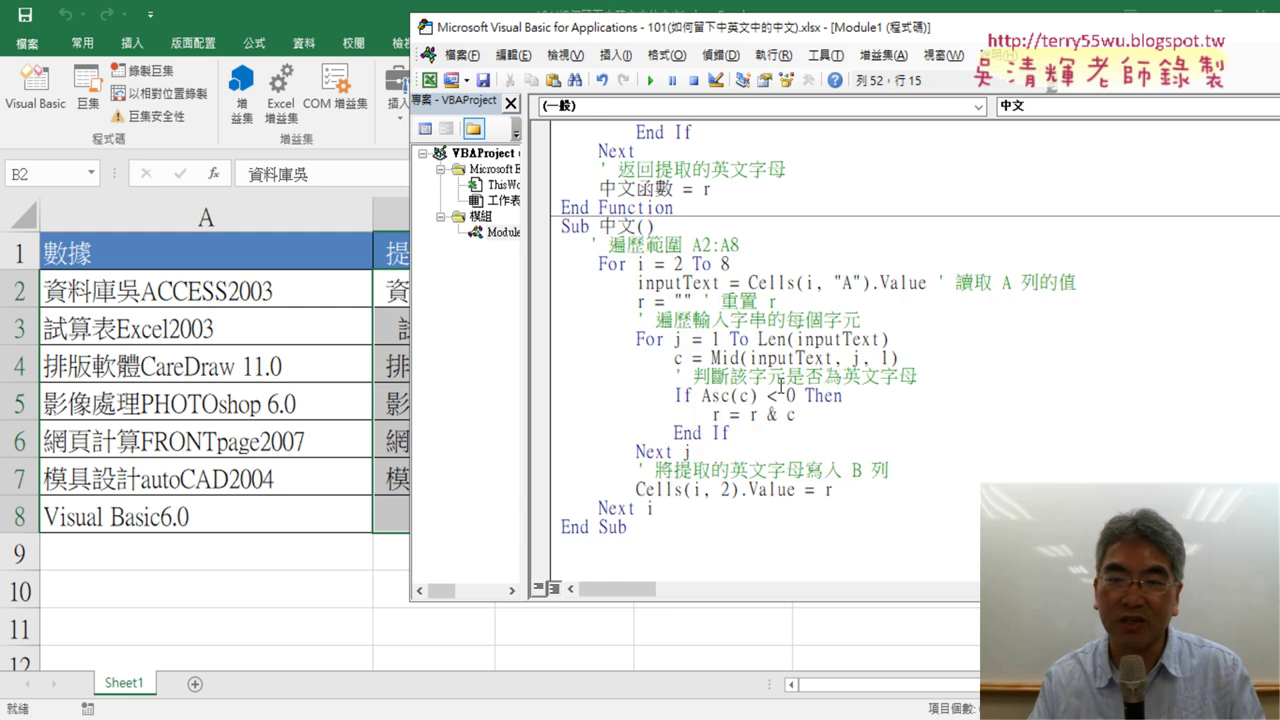